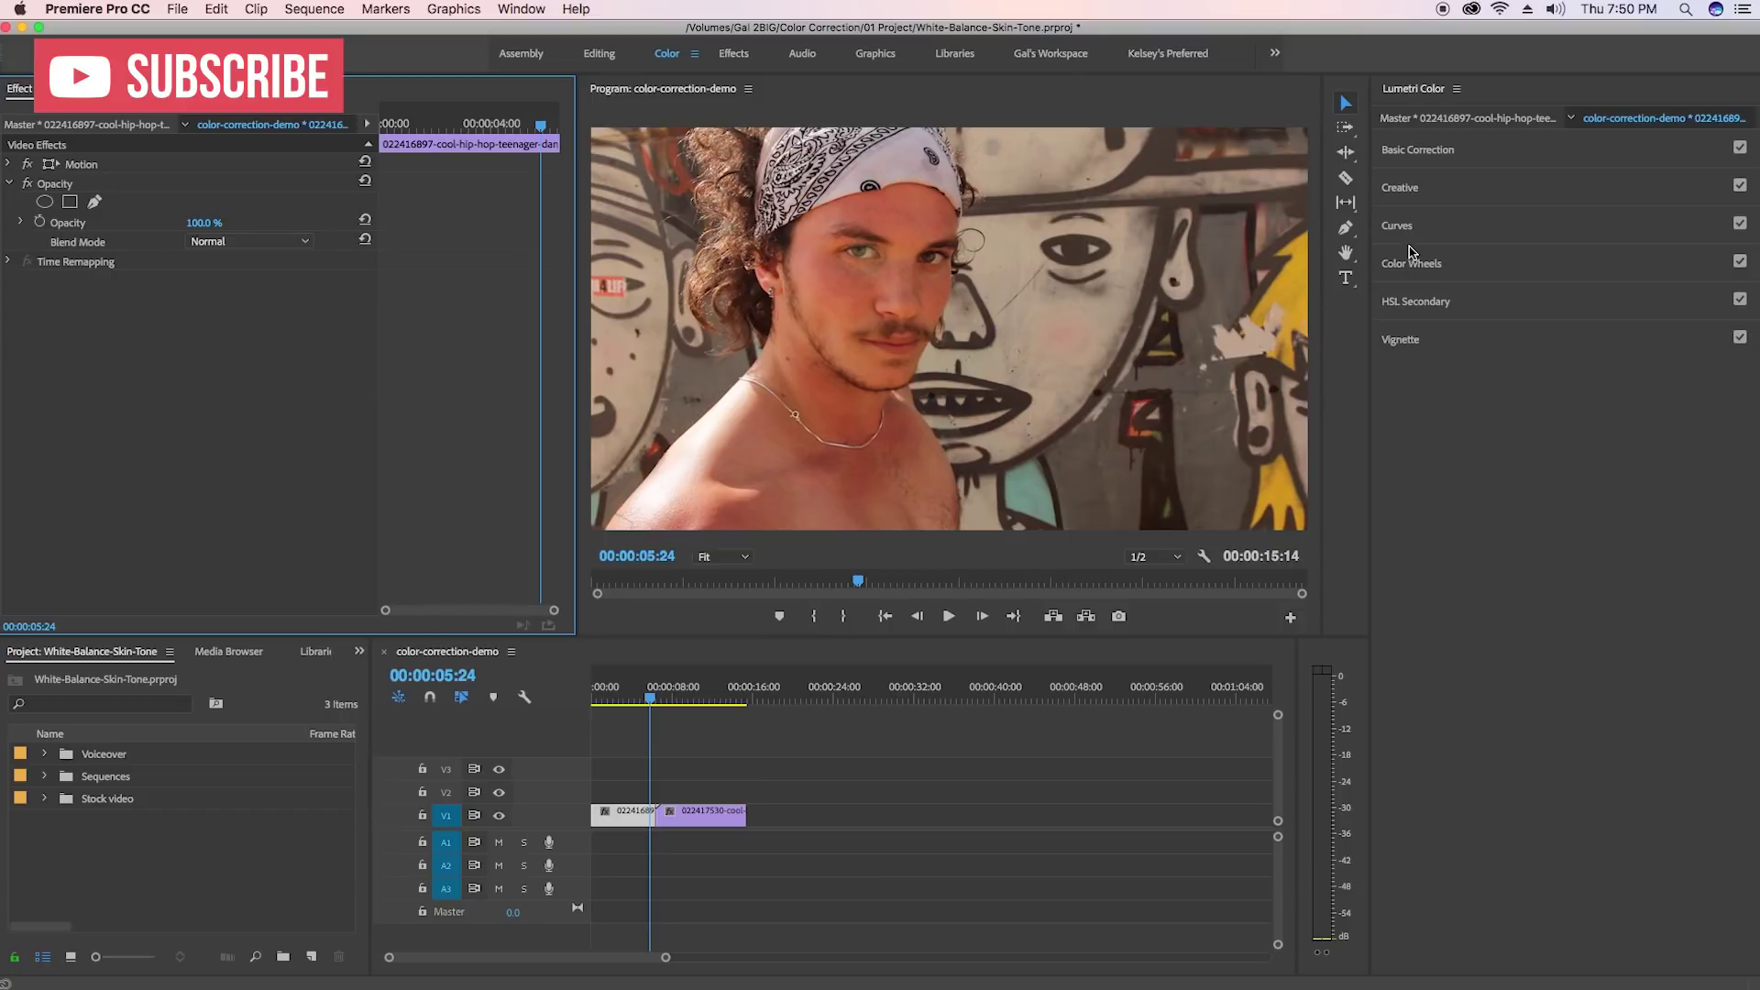
Reset the Basic Correction highlight and shadow changes to defaults and show the Lumetri Scopes.
{"action": "left_click", "coordinate": [1438, 154]}
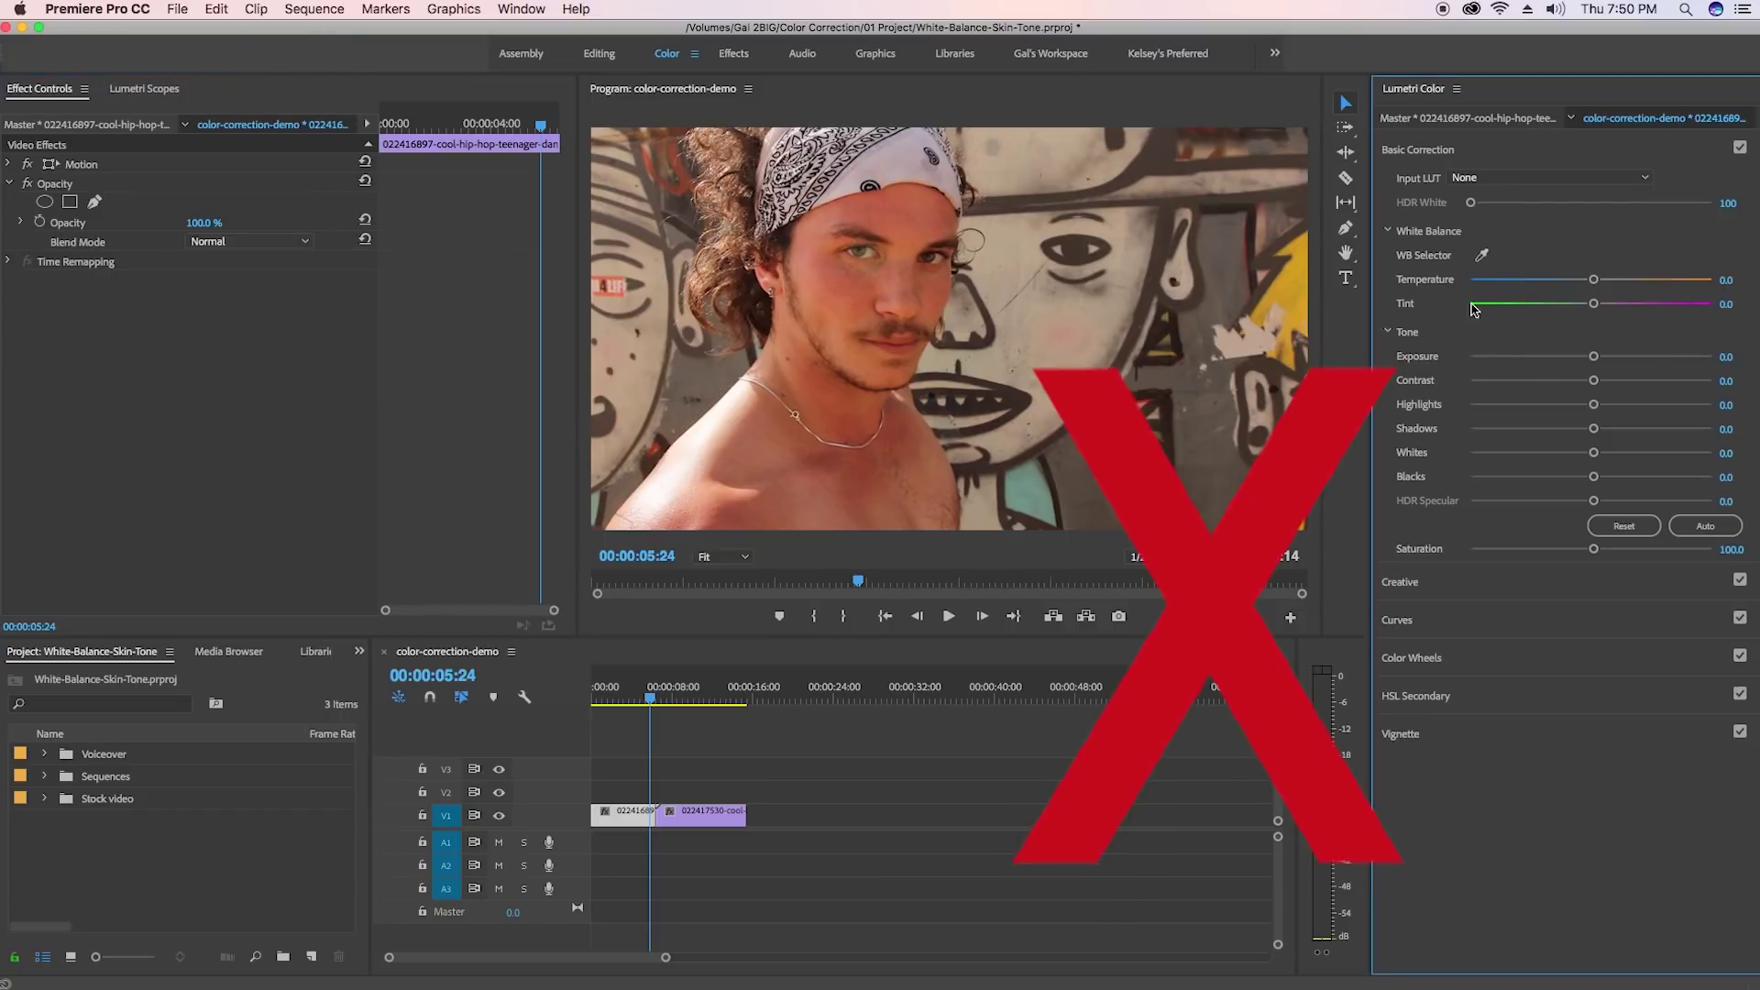
{"action": "left_click_drag", "start_coordinate": [1595, 407], "coordinate": [1569, 431]}
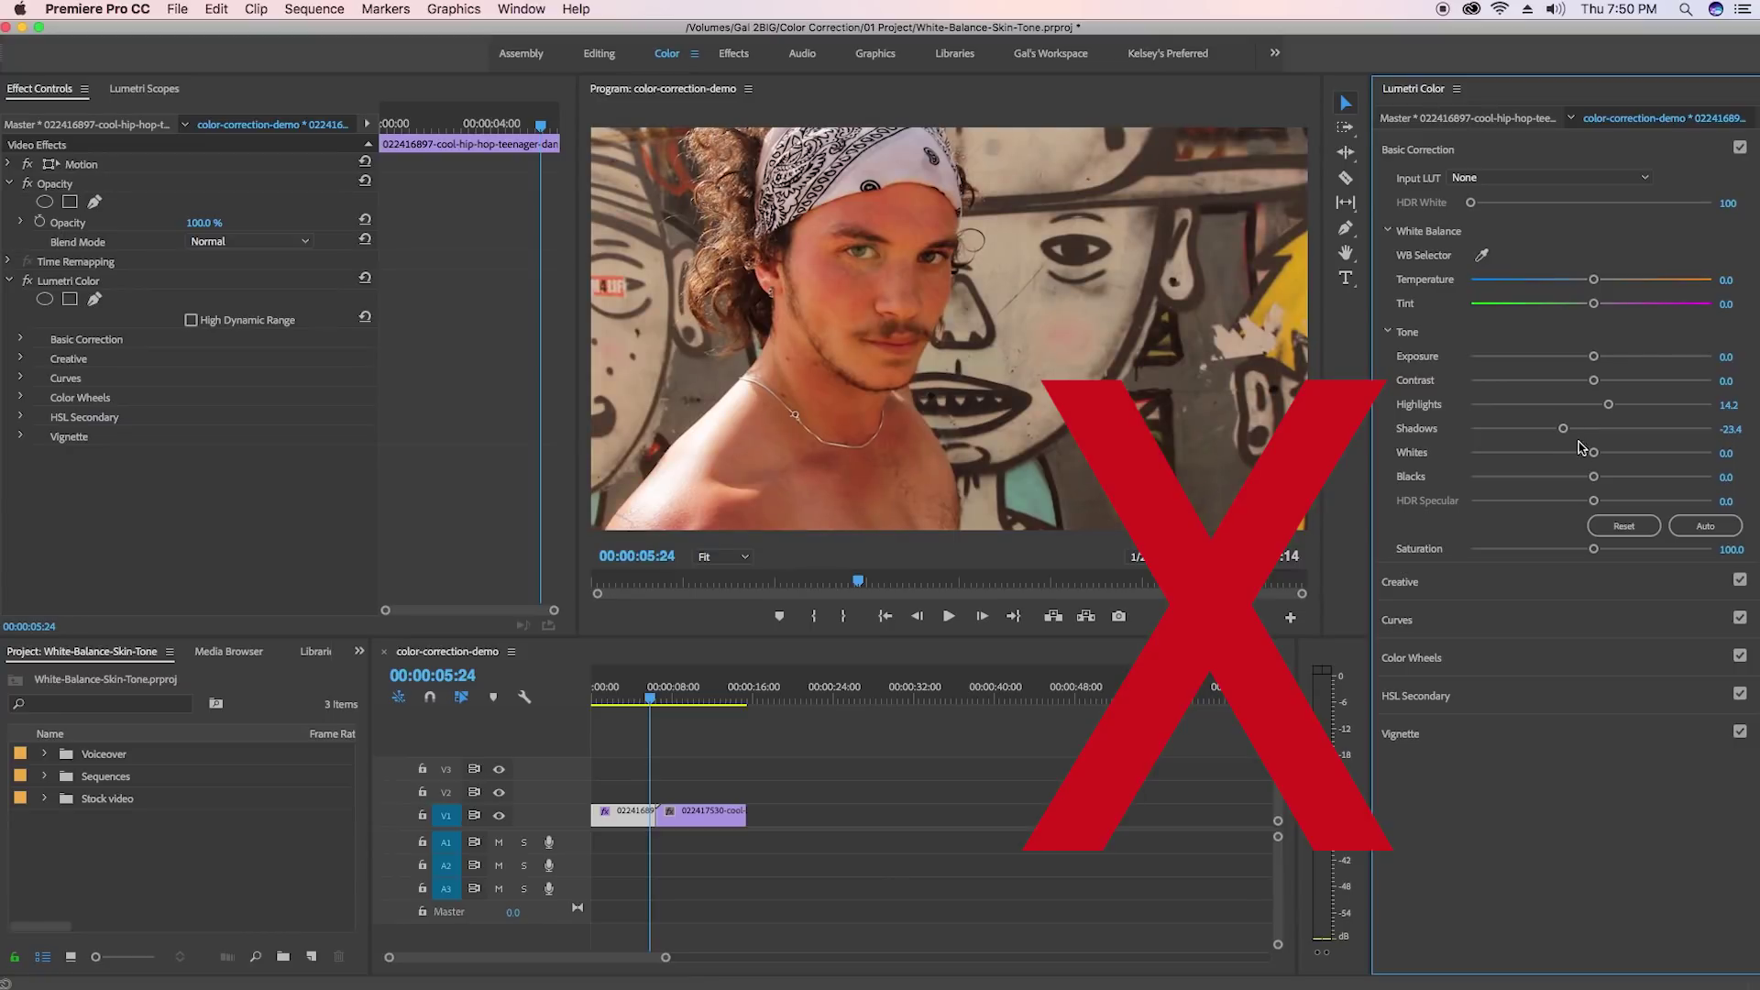
{"action": "left_click", "coordinate": [1623, 526]}
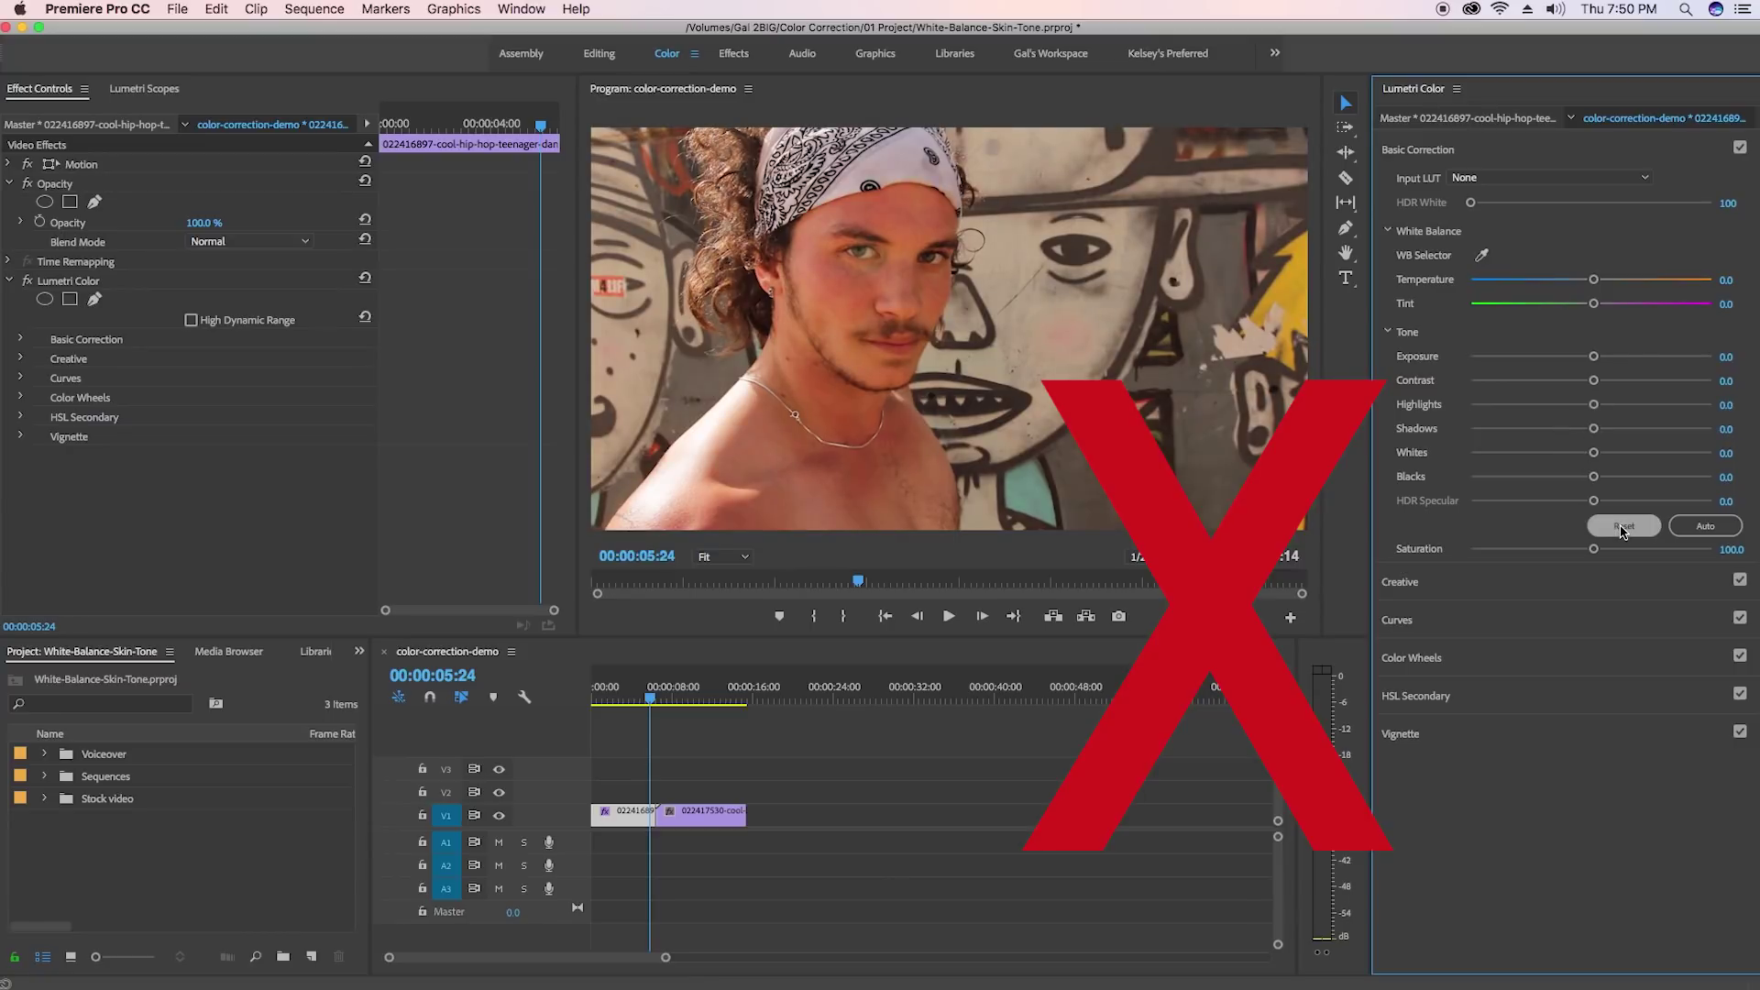
{"action": "left_click", "coordinate": [145, 89]}
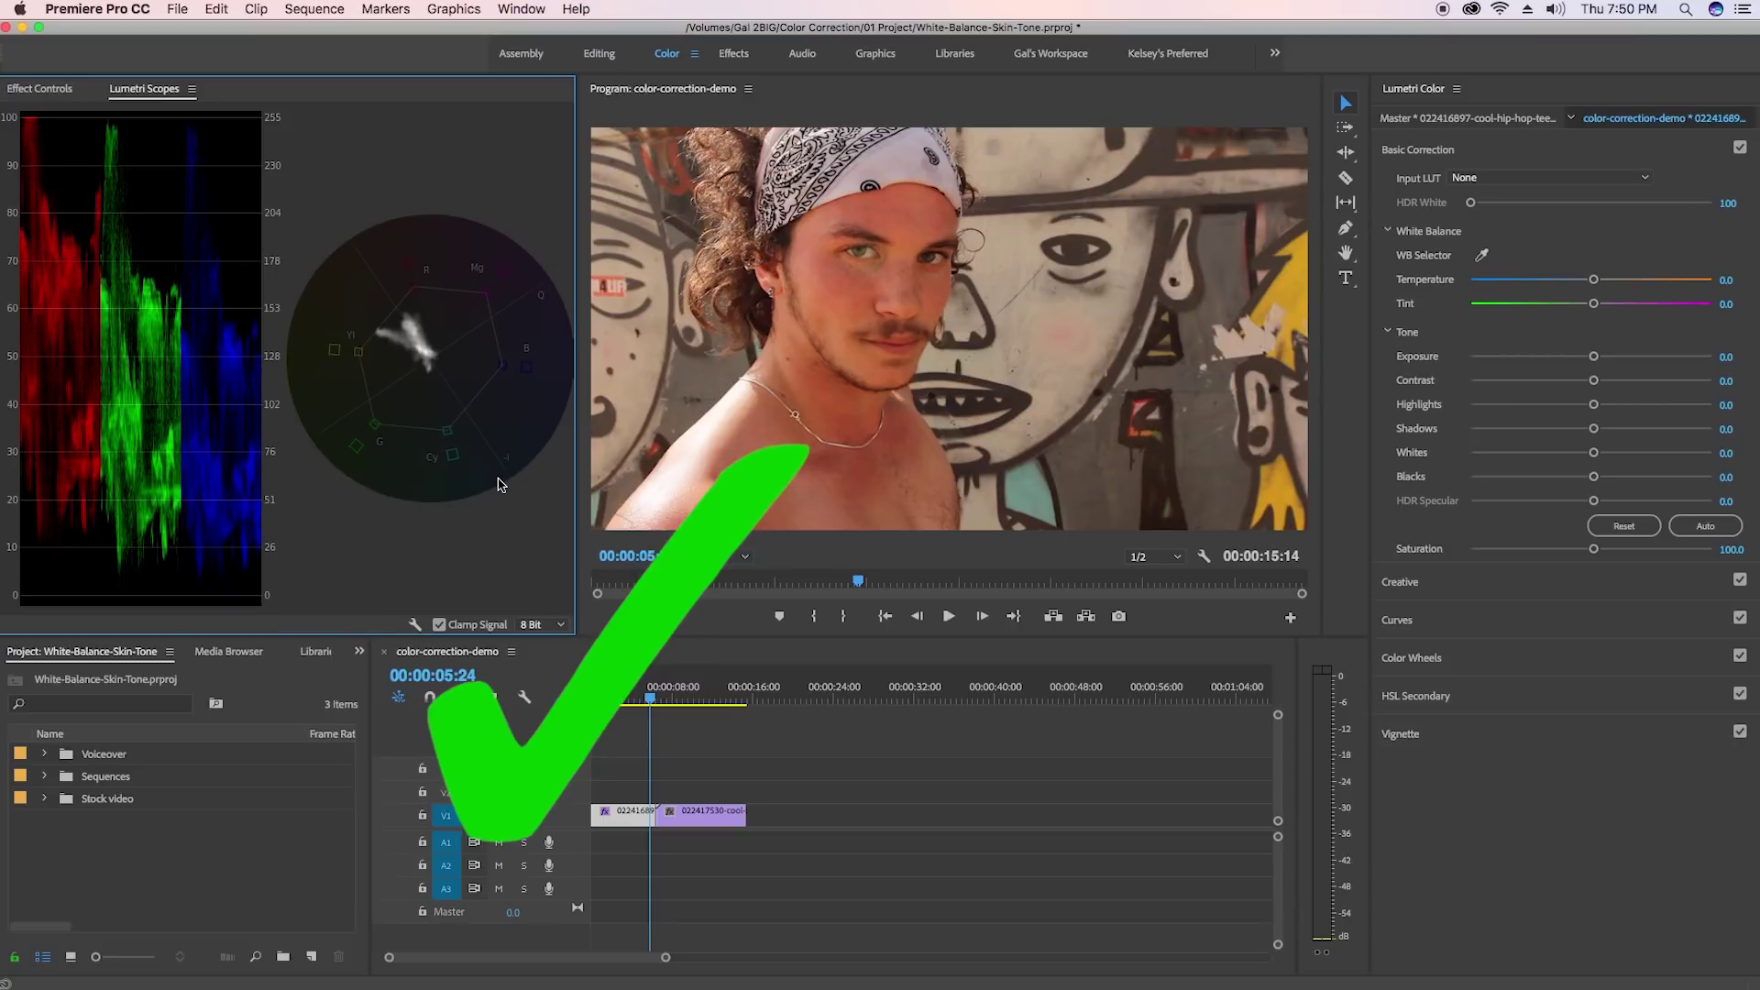
Hide the YUV vectorscope so only the RGB parade shows, with the playhead on the dancer clip.
{"action": "left_click", "coordinate": [414, 626]}
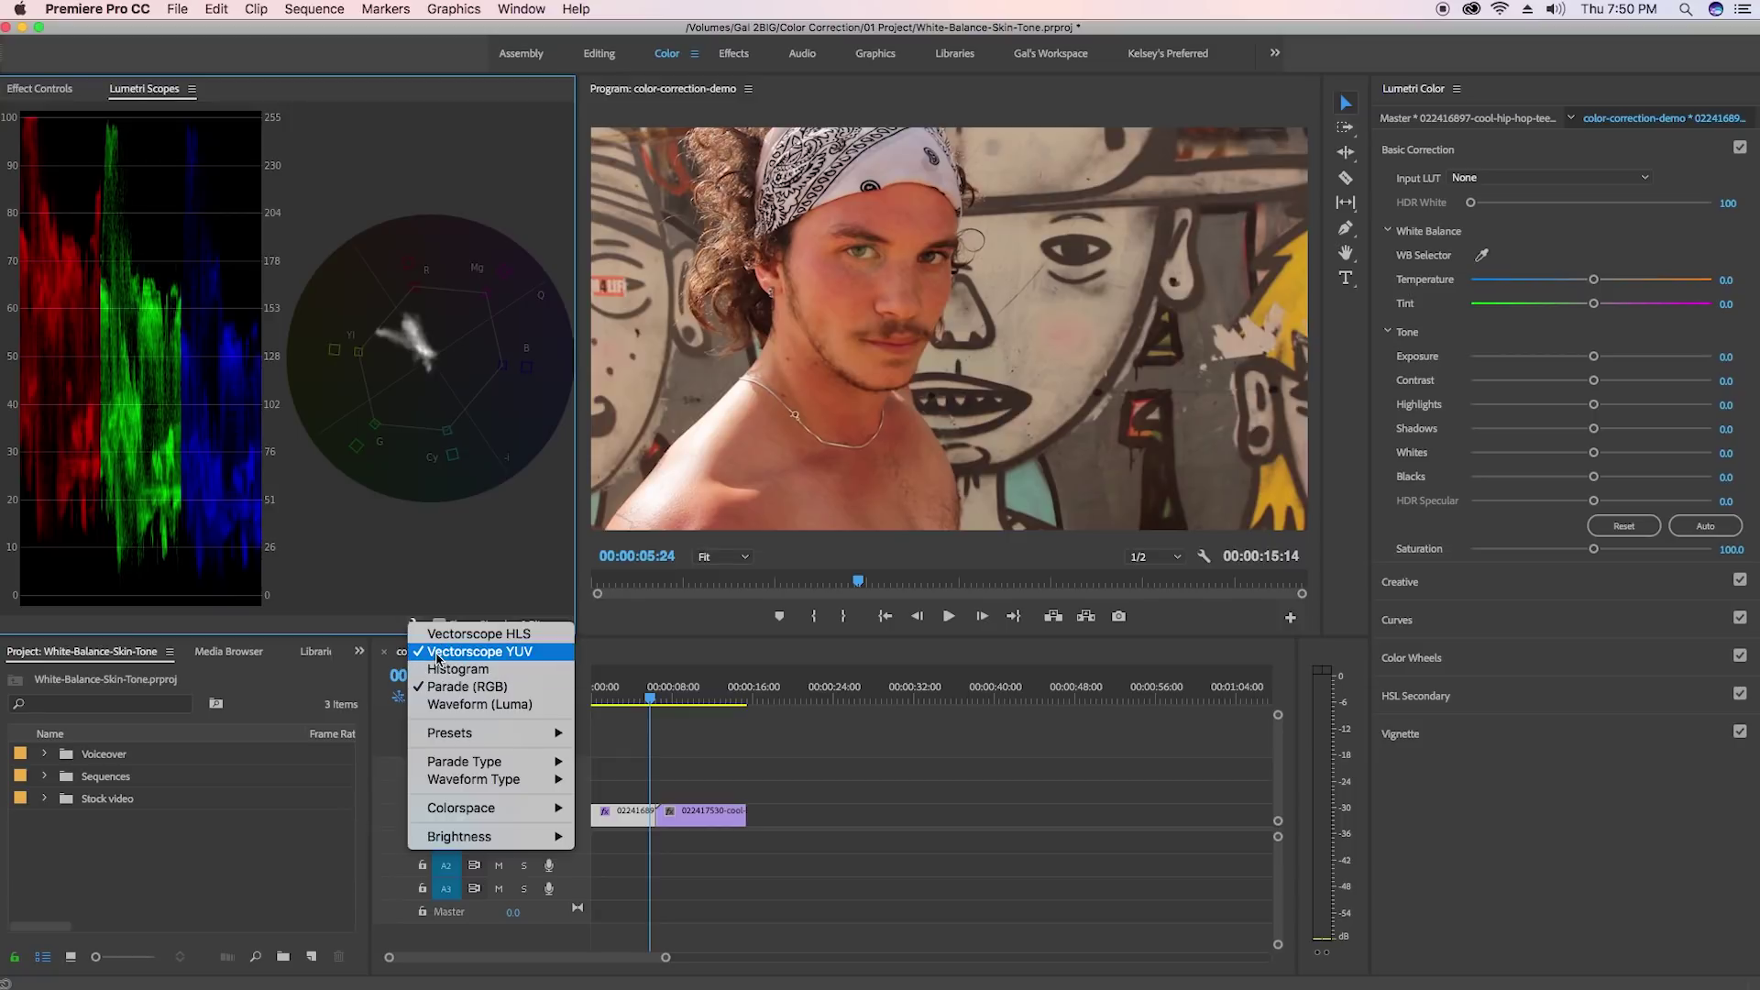
{"action": "left_click", "coordinate": [432, 650]}
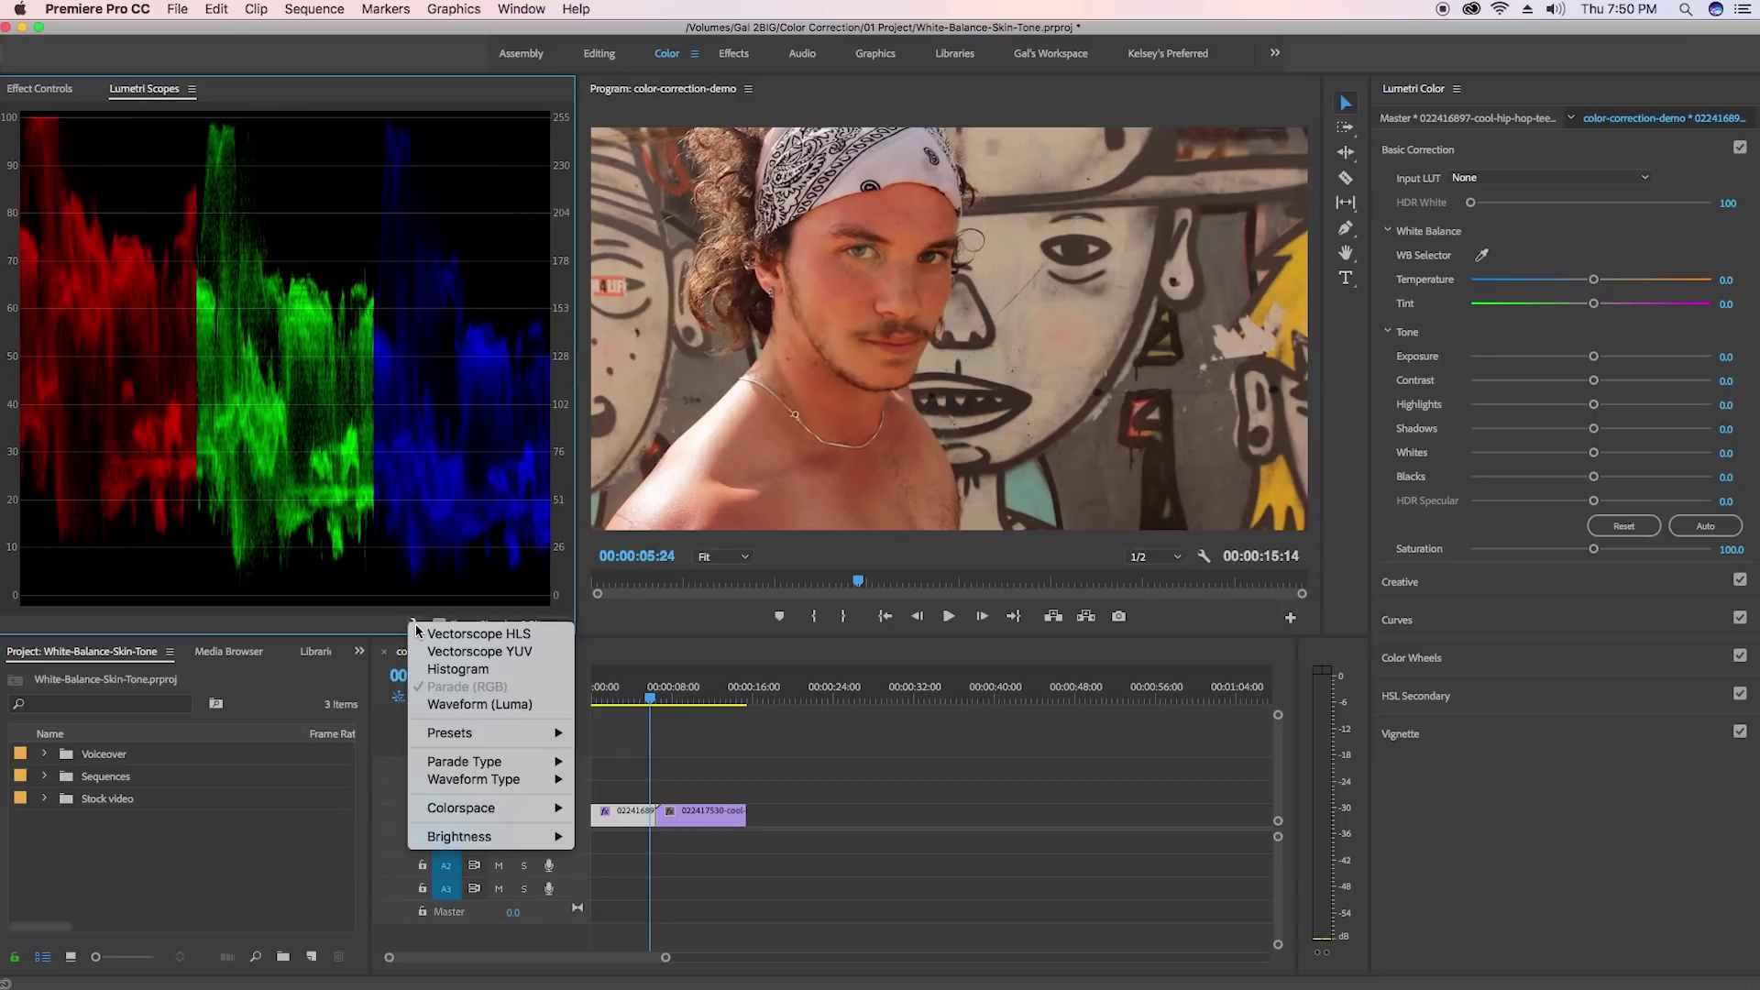
{"action": "left_click", "coordinate": [349, 631]}
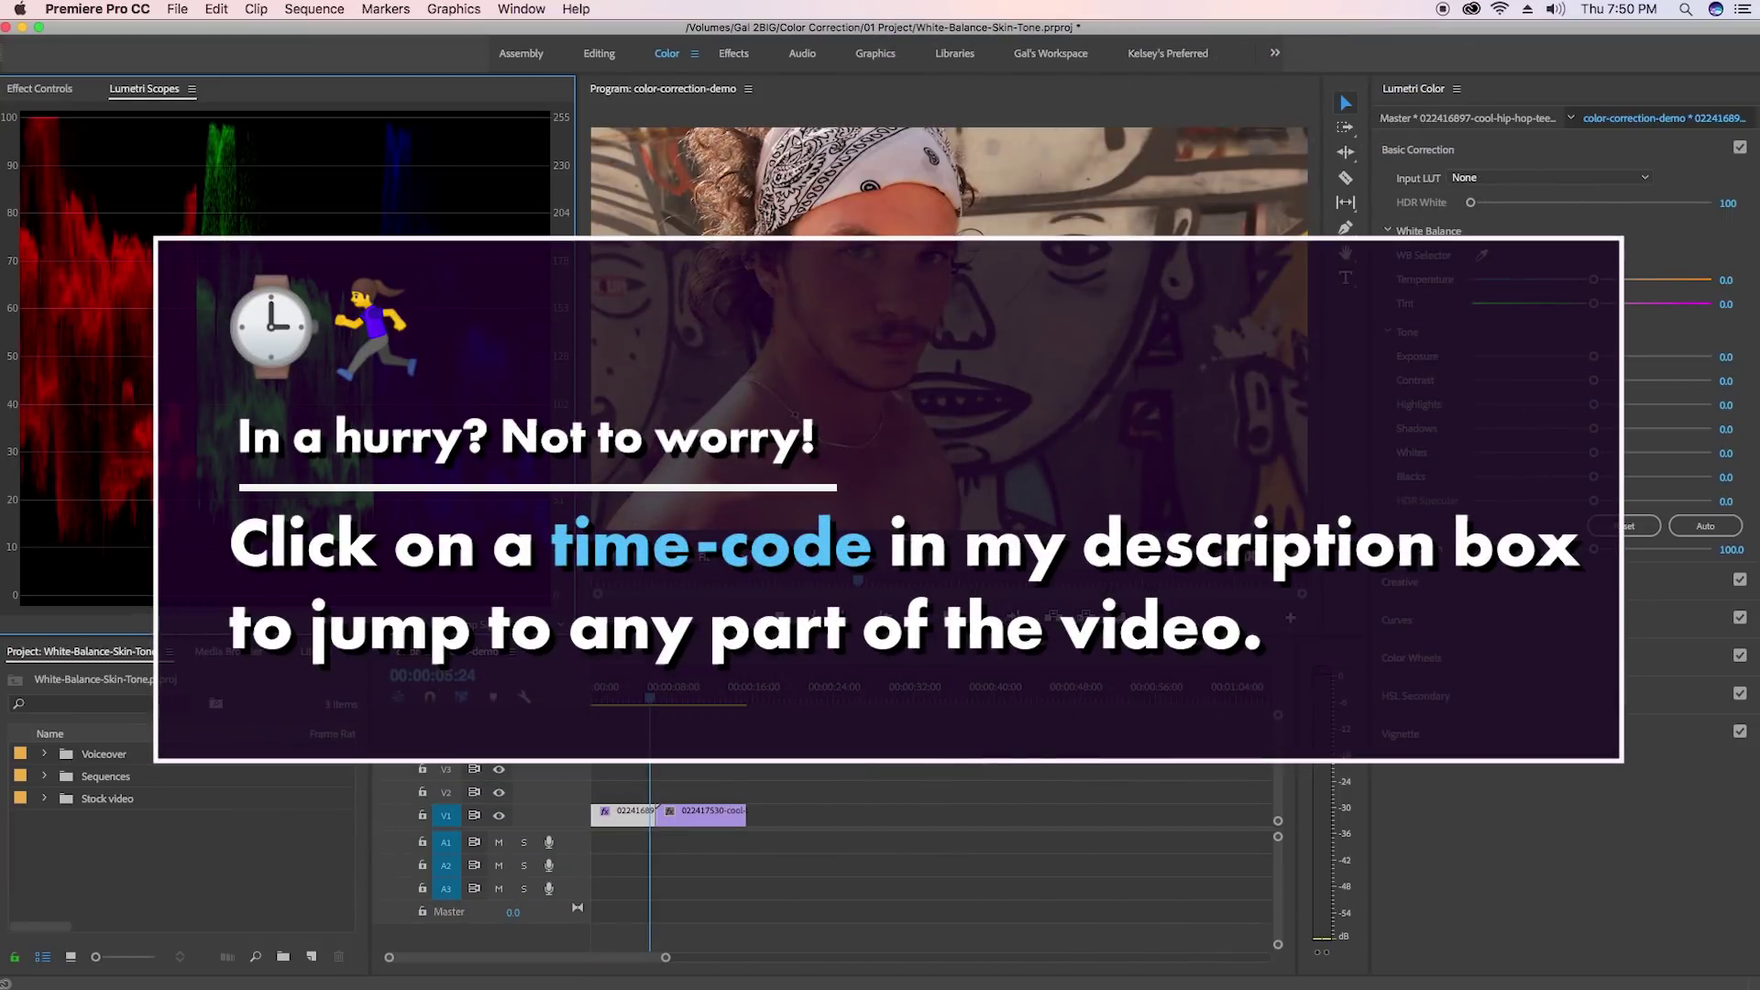
{"action": "left_click", "coordinate": [640, 698]}
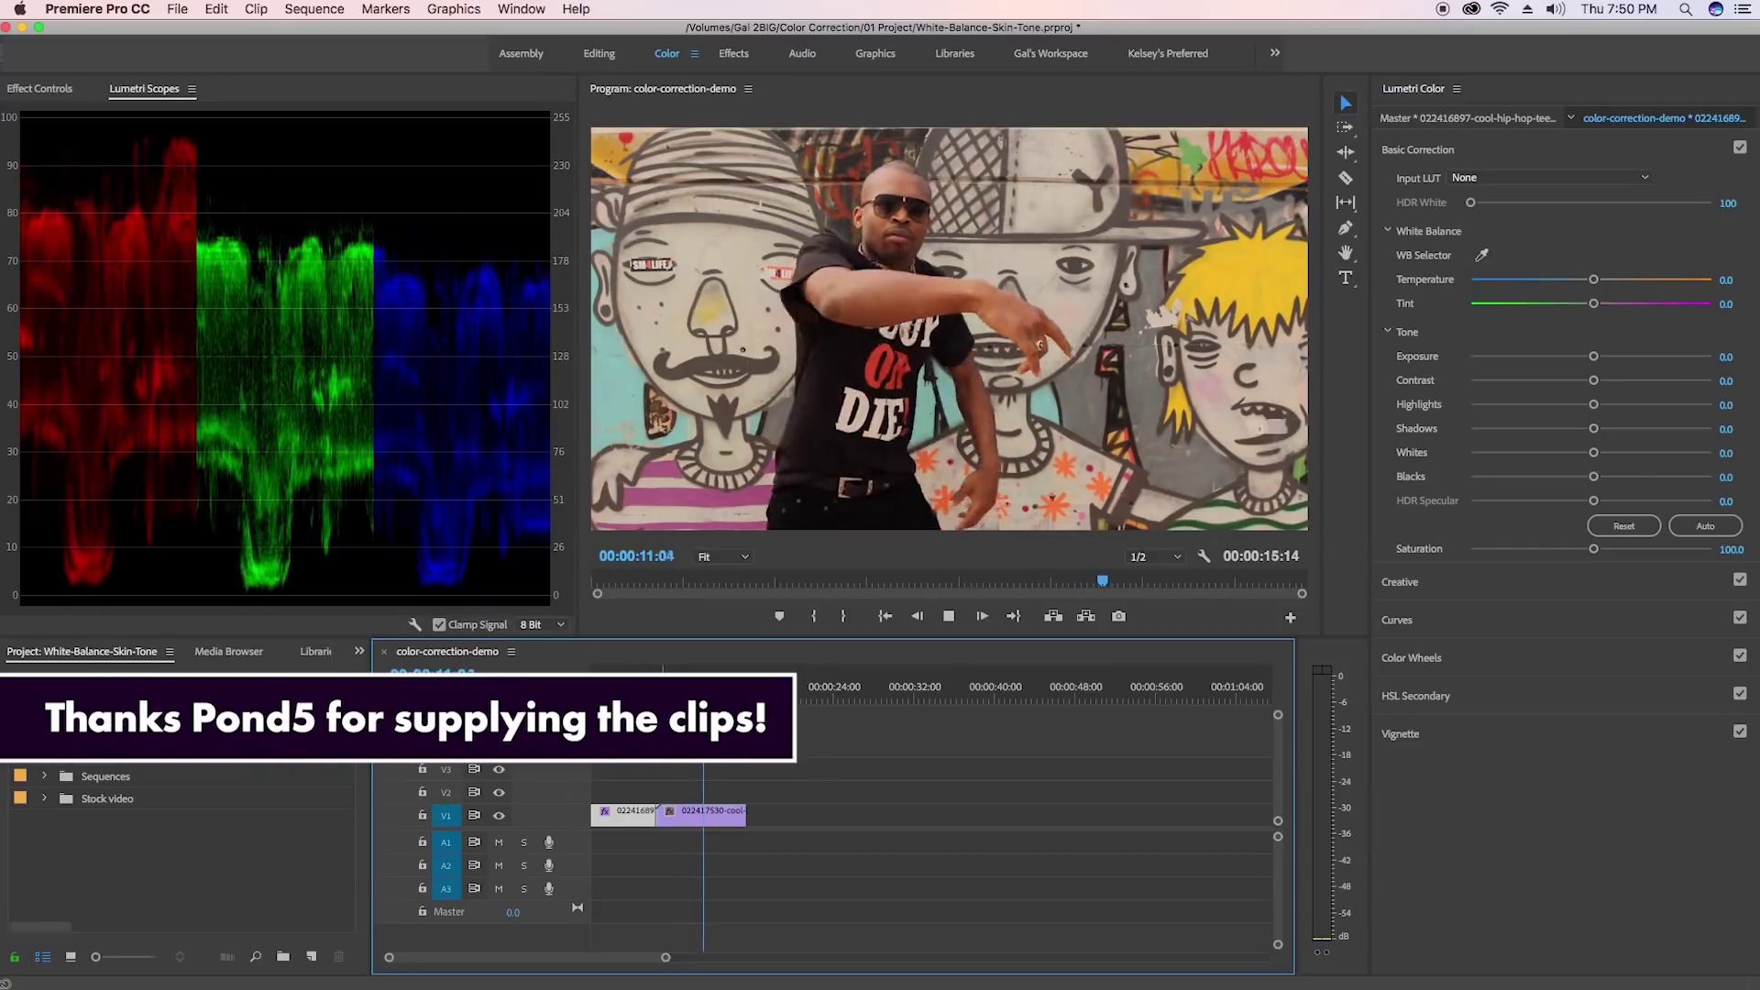
Stop playback and step back to the dancer close-up frame at 00:00:04:18.
{"action": "key", "text": "space"}
{"action": "key", "text": "Left"}
{"action": "key", "text": "Left"}
{"action": "key", "text": "Left"}
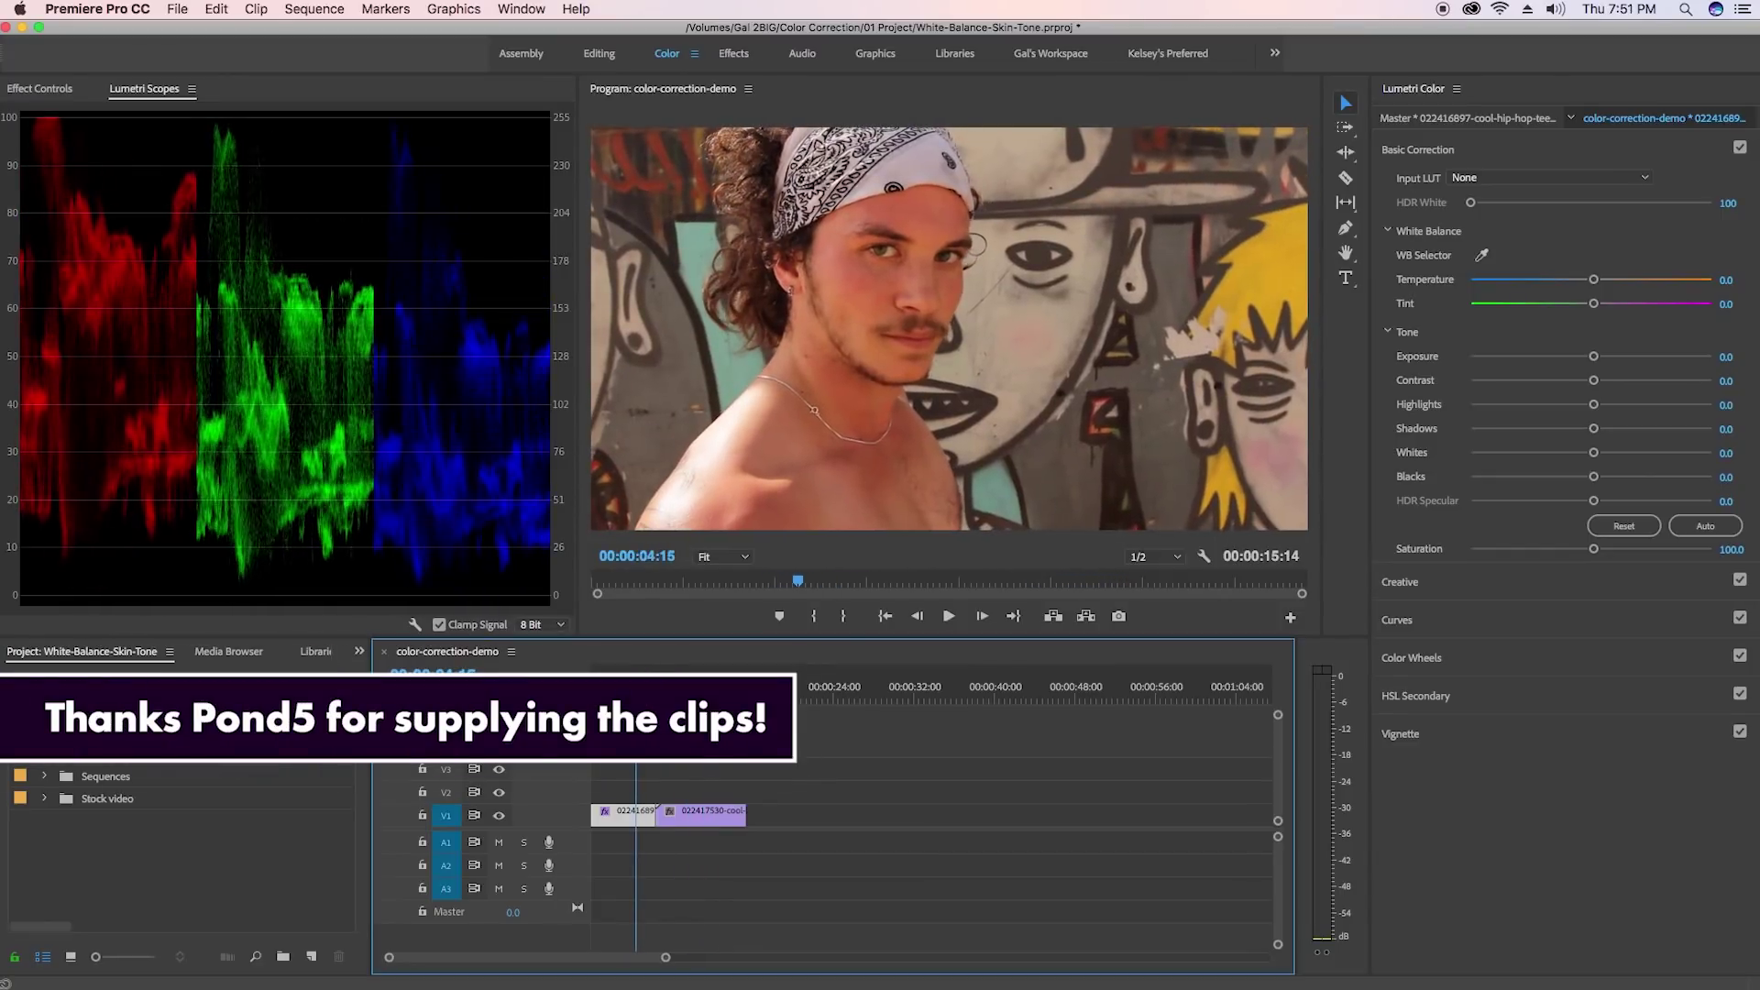
{"action": "key", "text": "Left"}
{"action": "key", "text": "Left"}
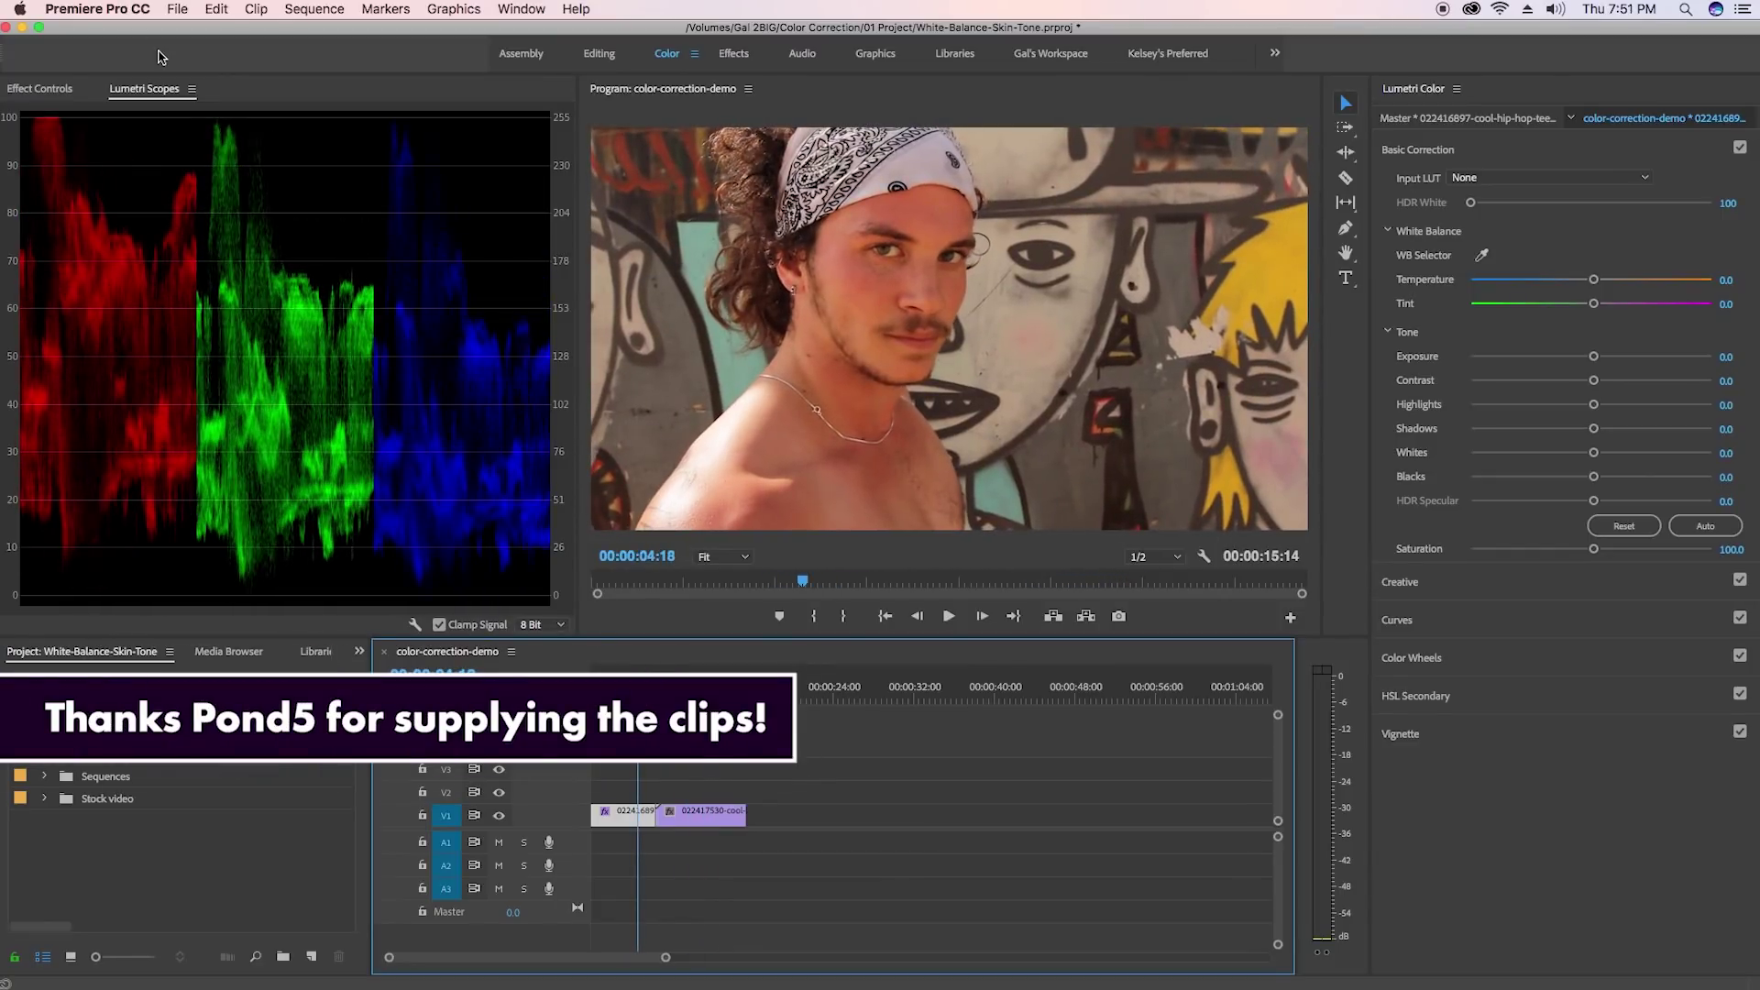
Switch the scopes to a luma waveform, hiding the RGB parade.
{"action": "left_click", "coordinate": [417, 622]}
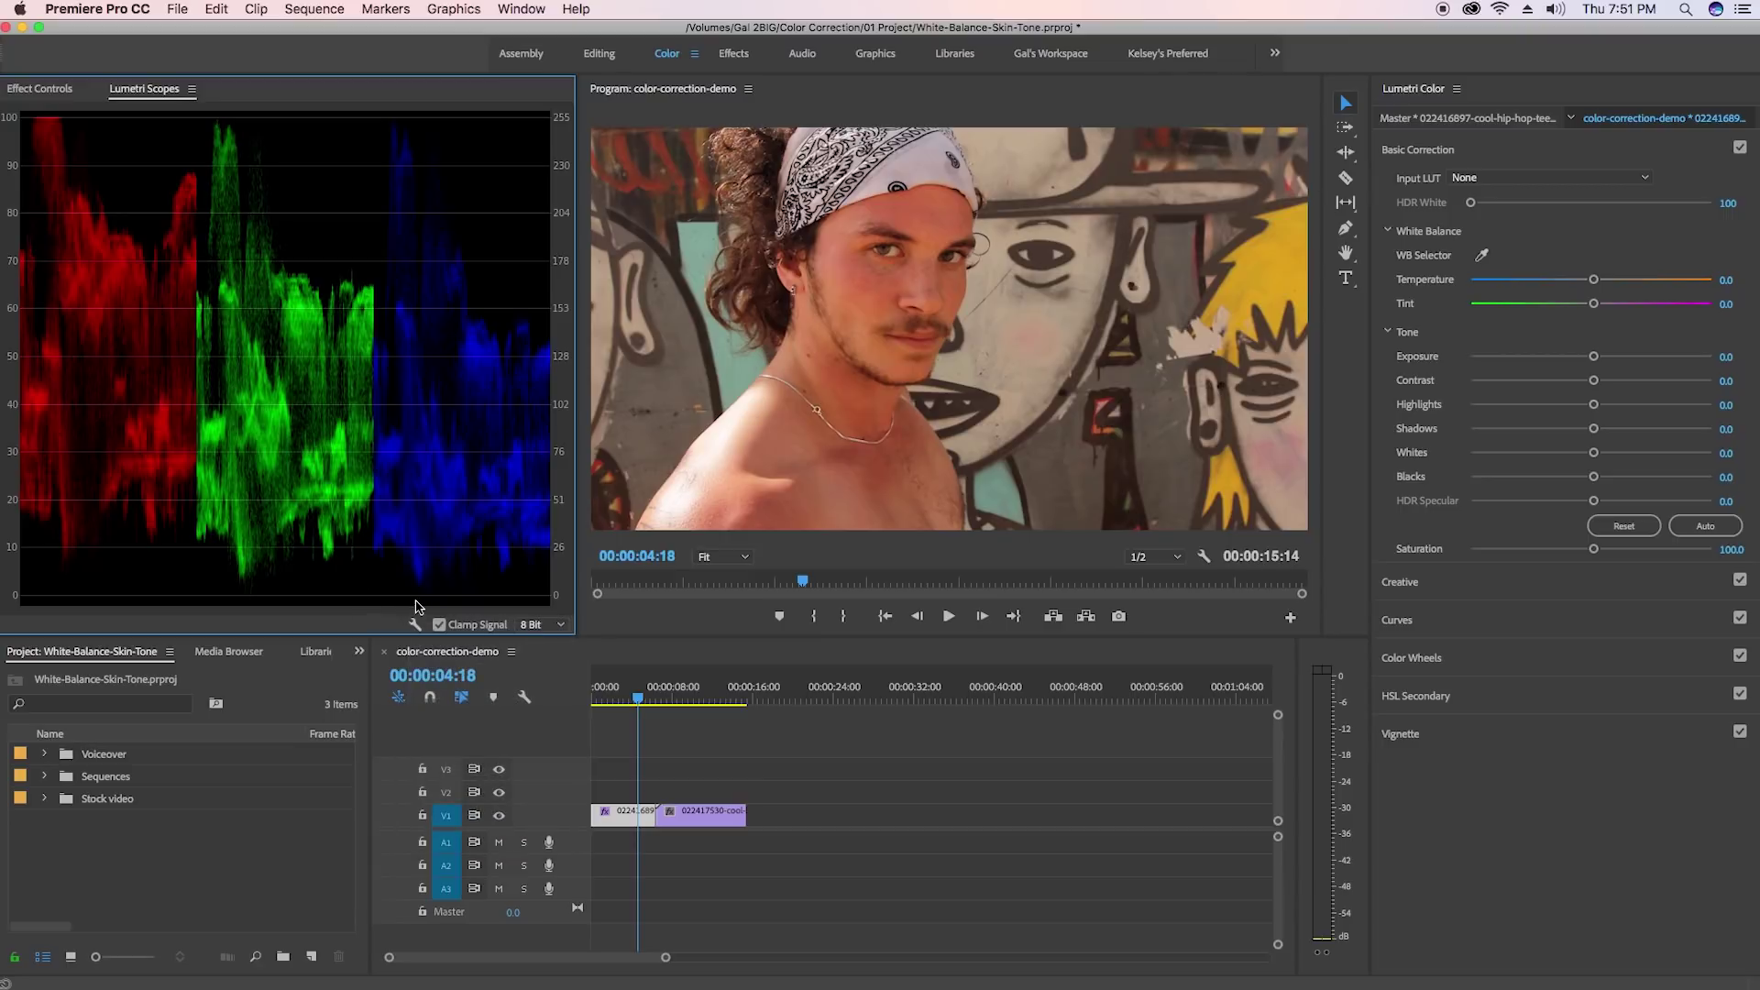
{"action": "left_click", "coordinate": [452, 707]}
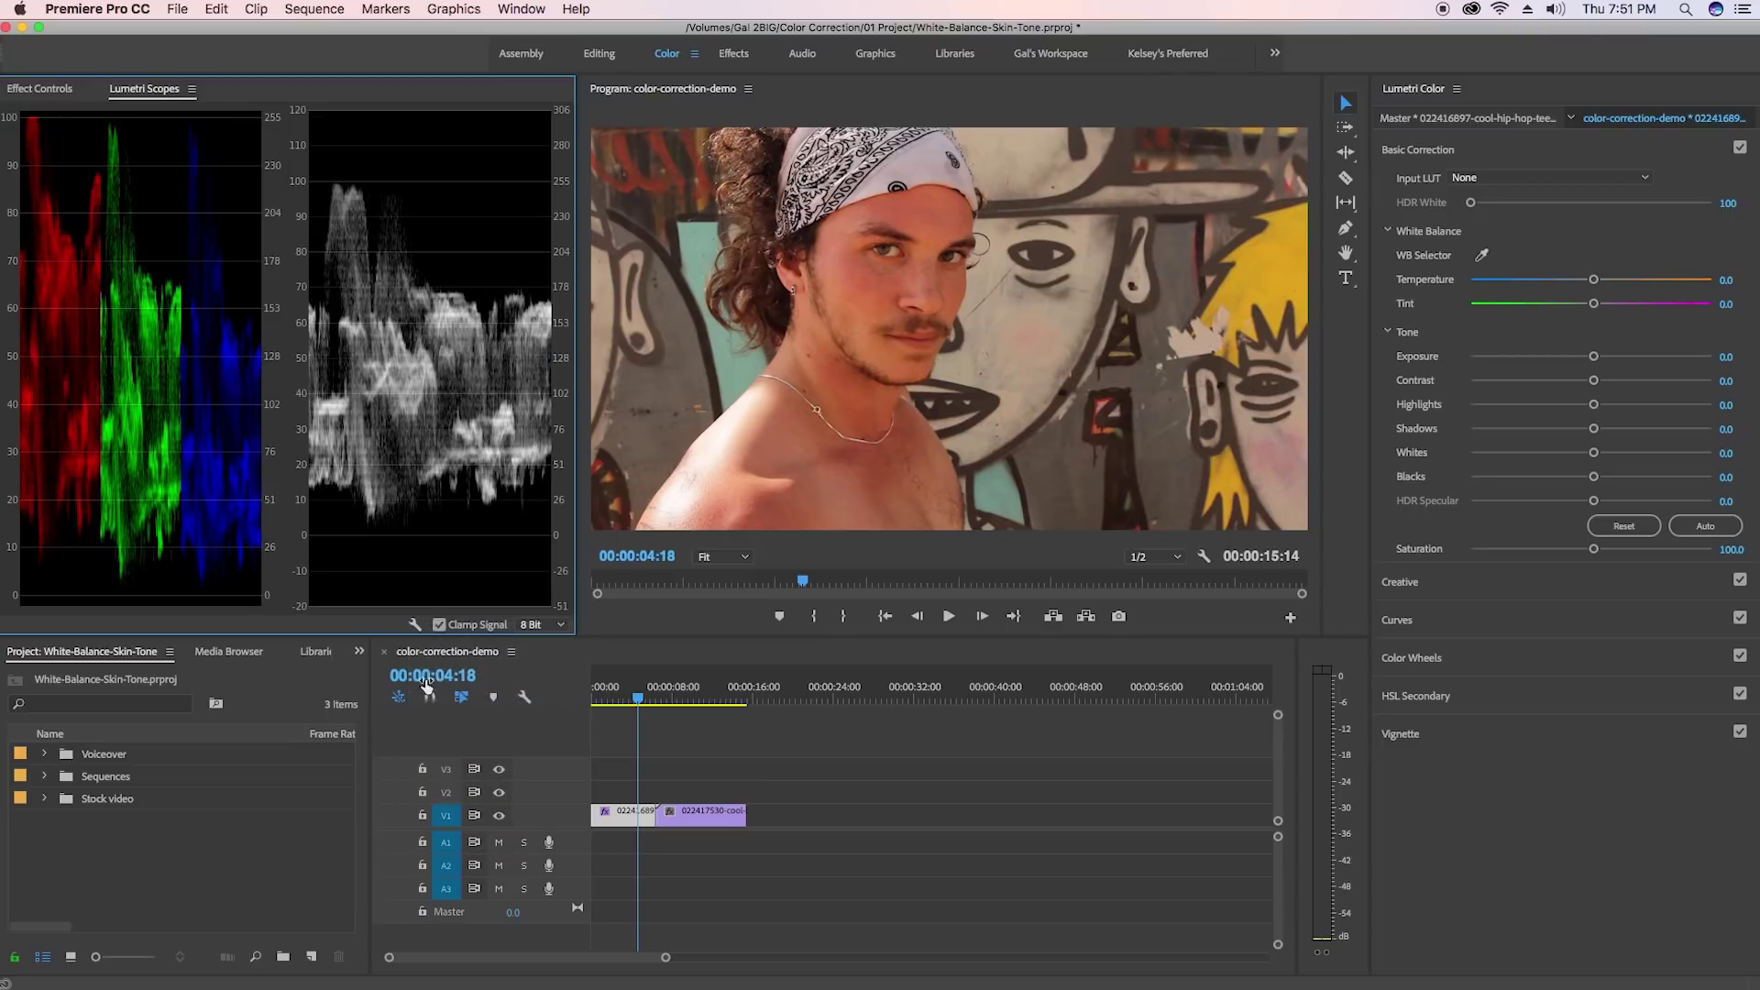
{"action": "left_click", "coordinate": [421, 628]}
{"action": "left_click", "coordinate": [447, 688]}
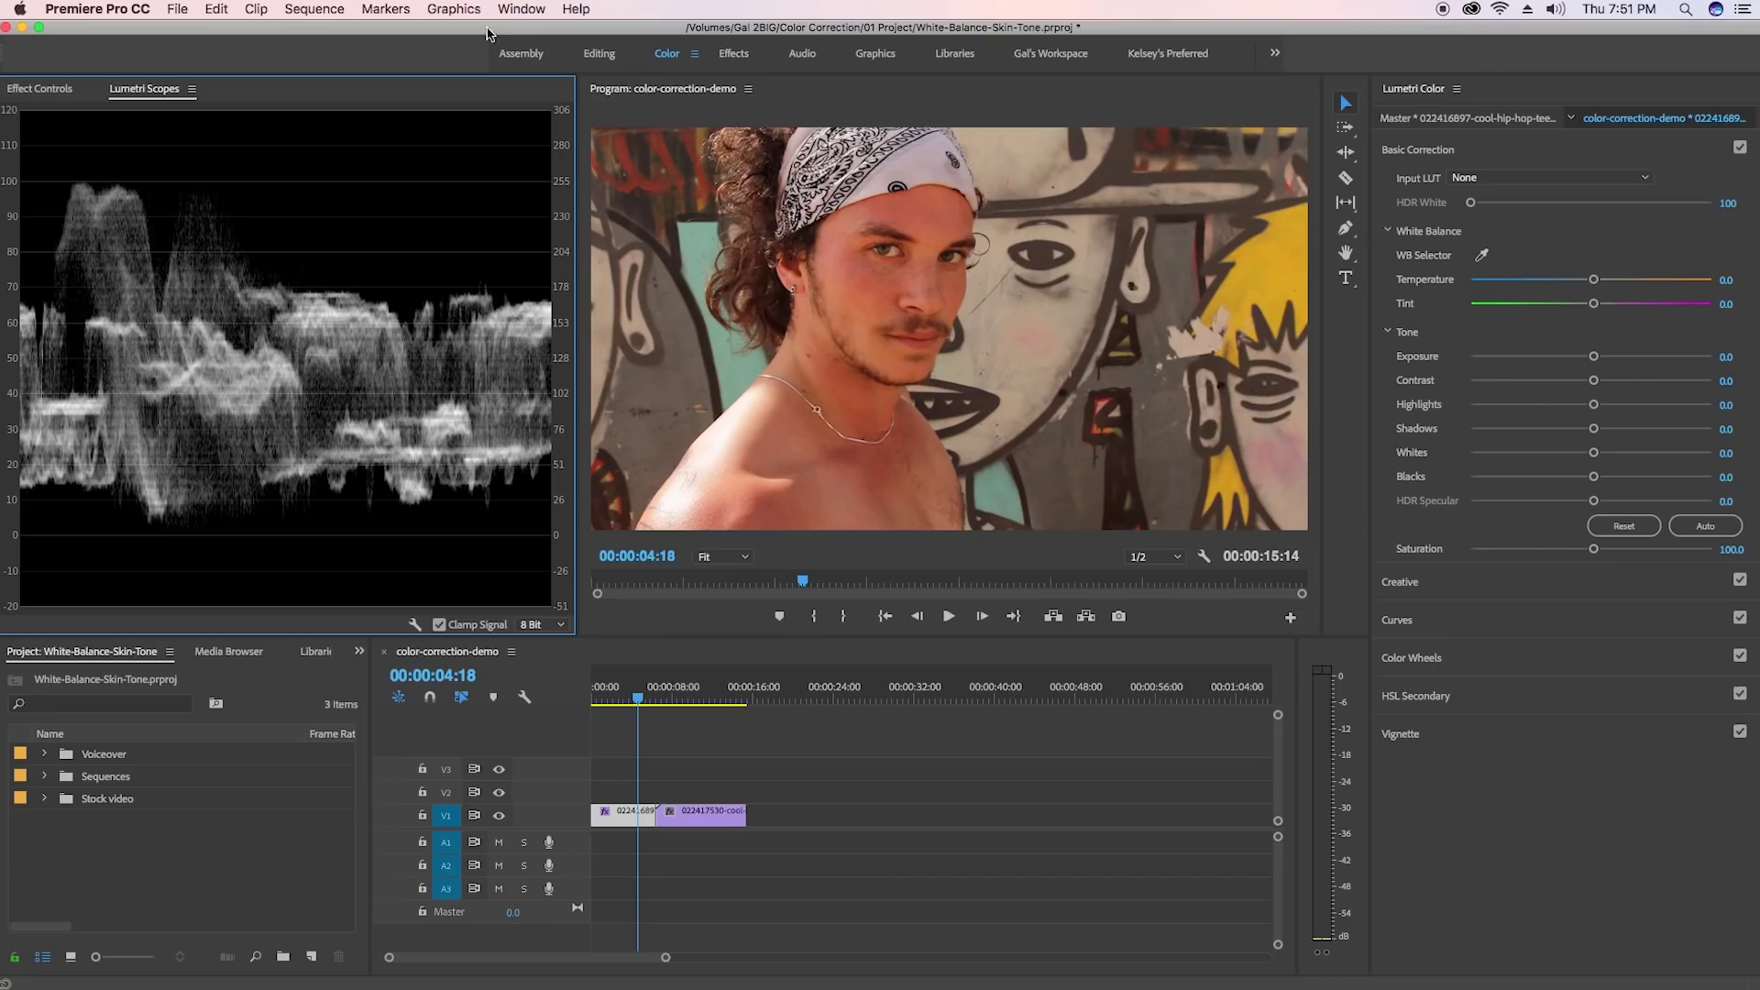
{"action": "left_click", "coordinate": [518, 8]}
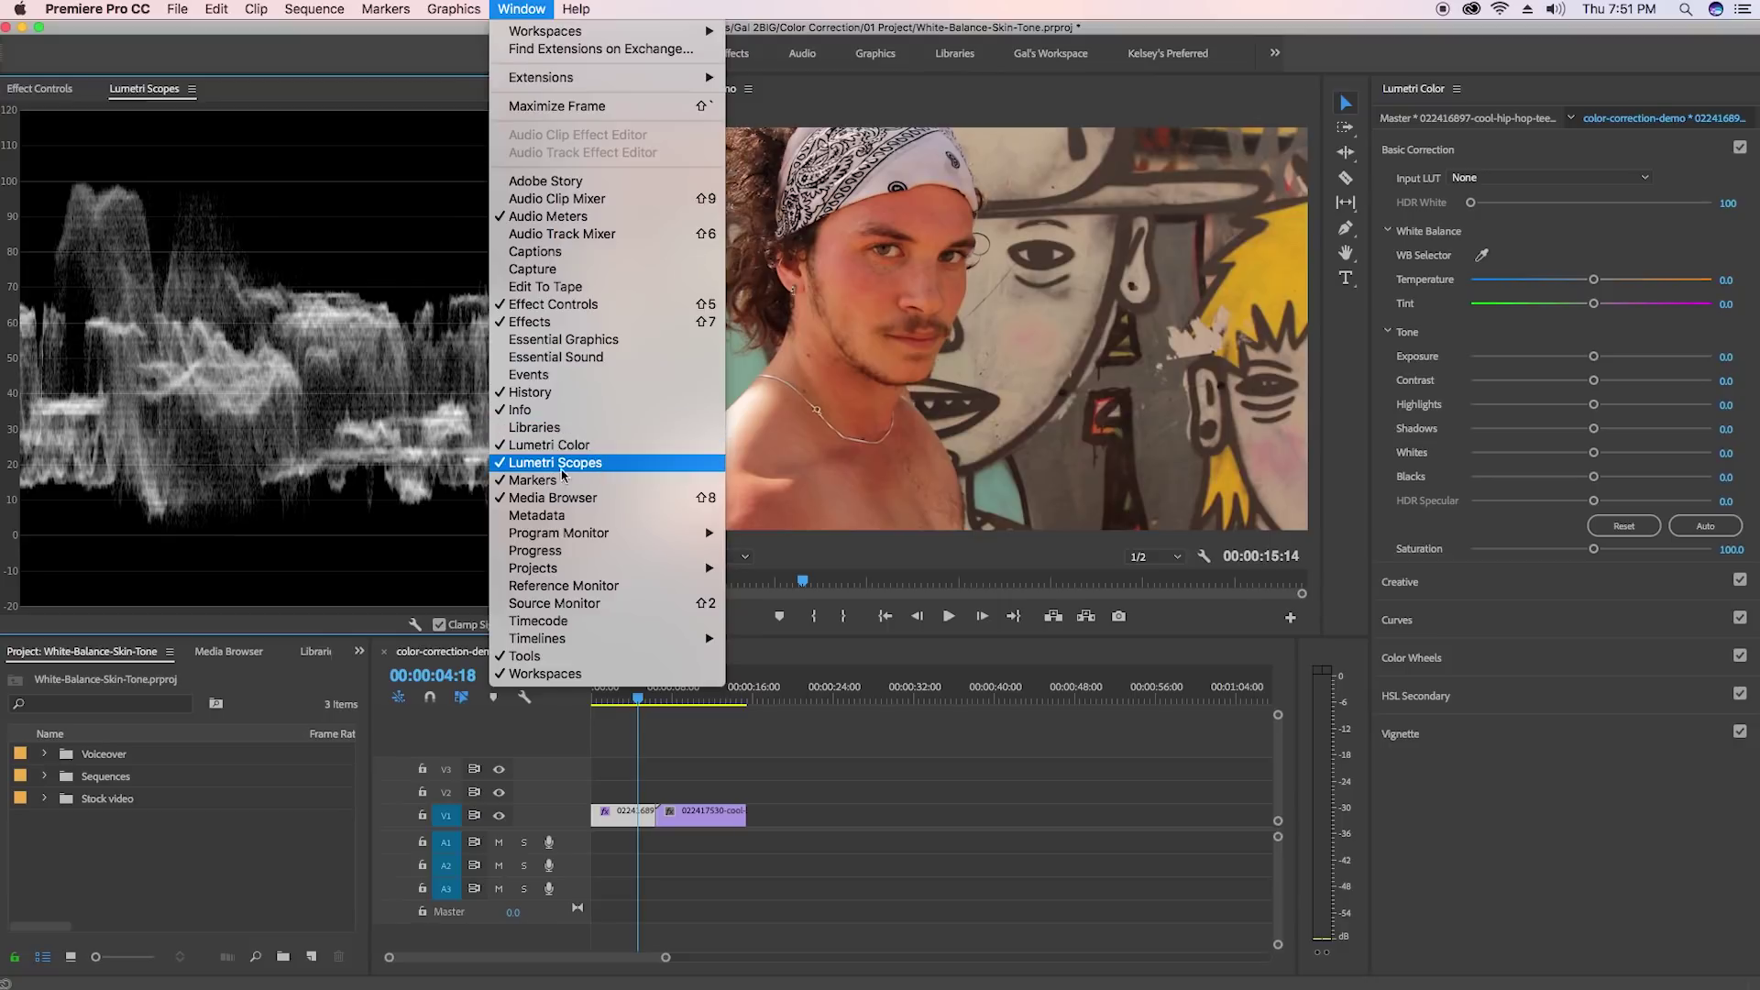
{"action": "left_click", "coordinate": [396, 628]}
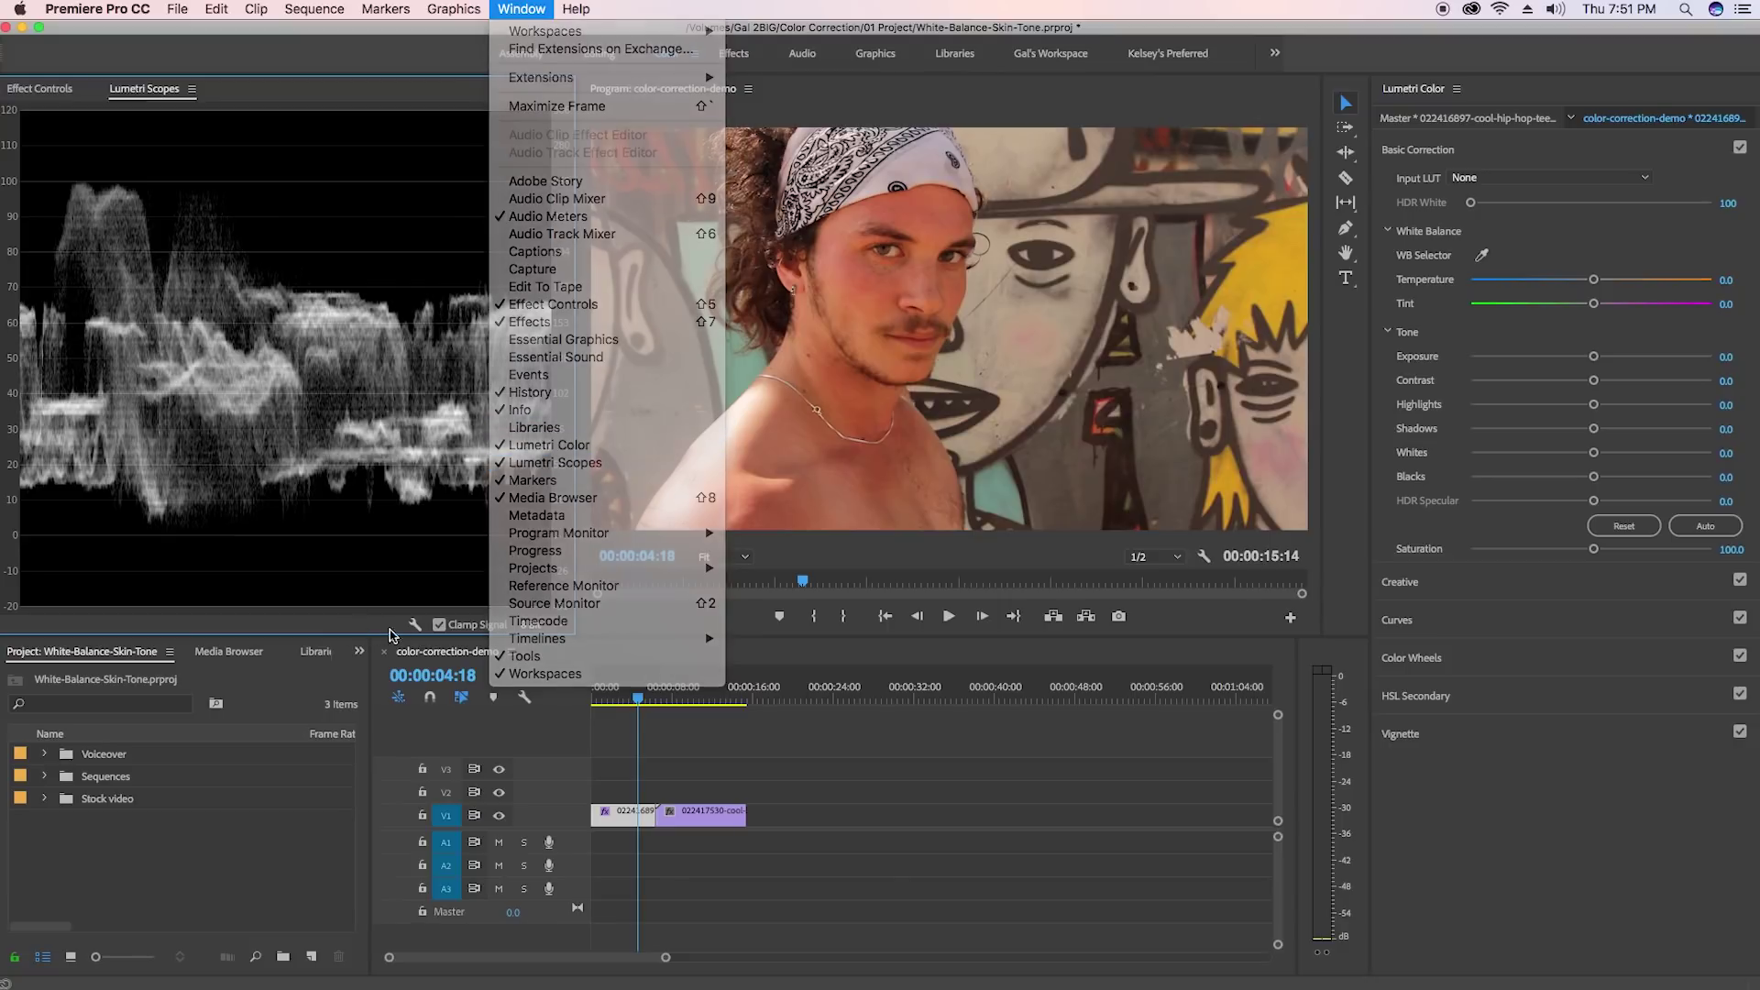
{"action": "left_click", "coordinate": [414, 623]}
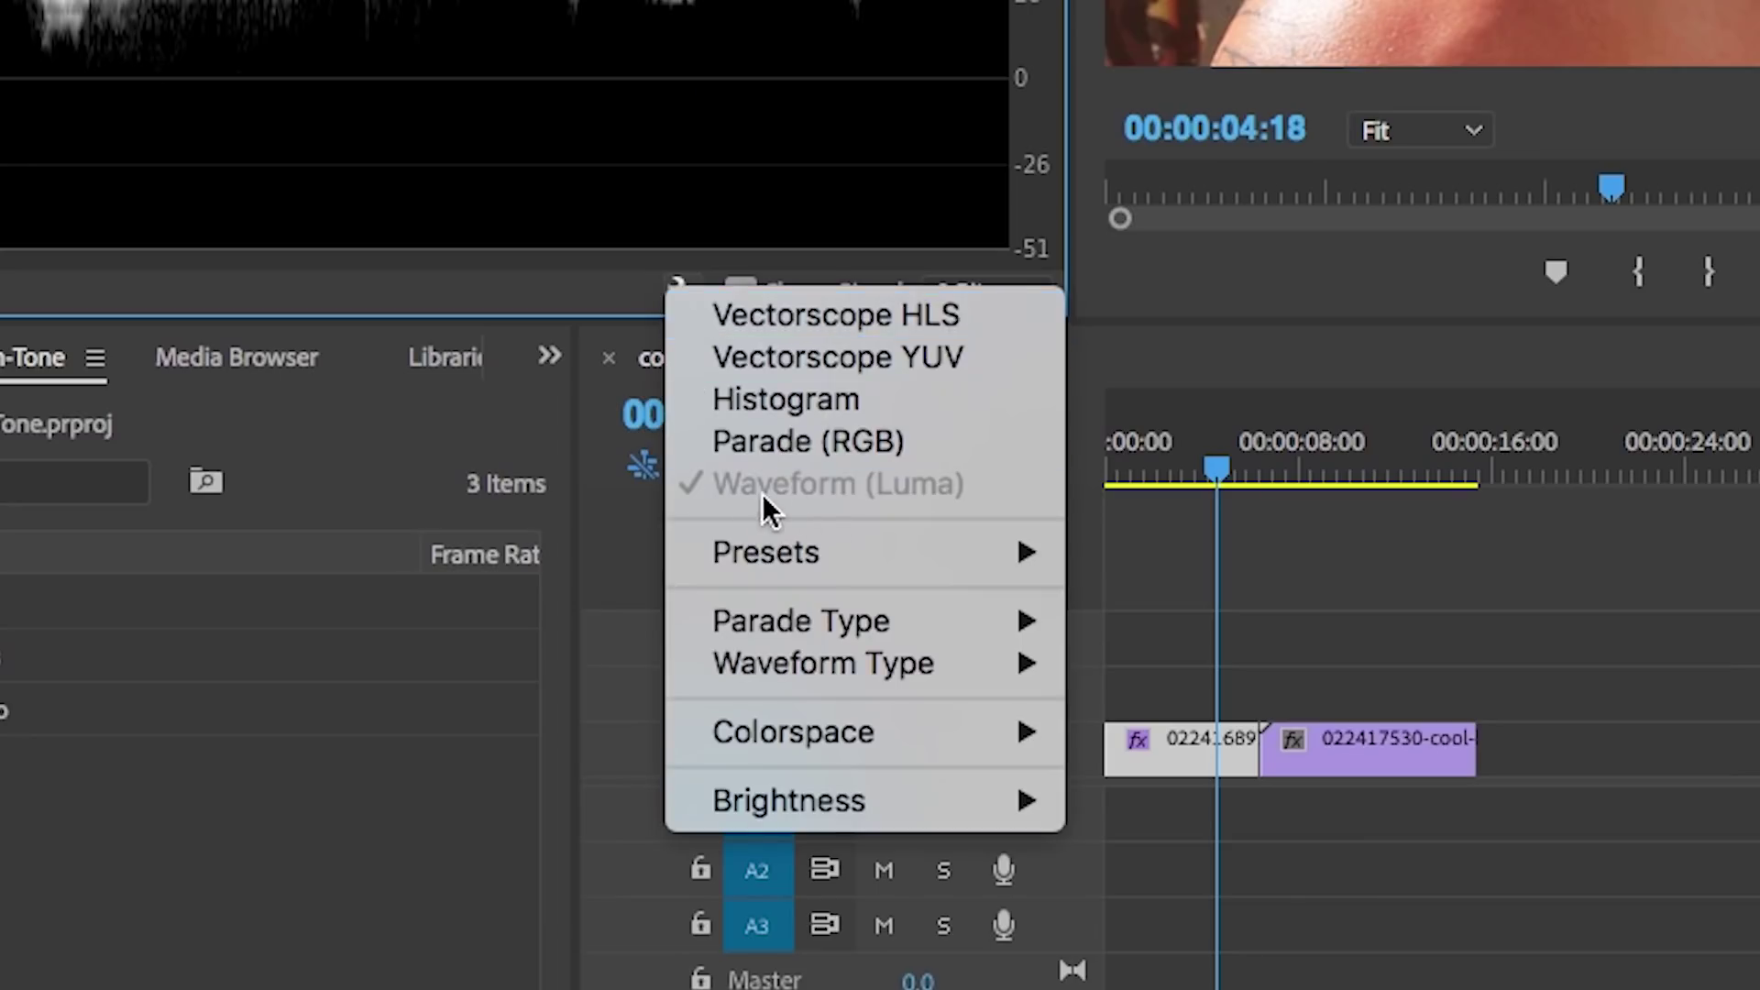
{"action": "mouse_move", "coordinate": [823, 663]}
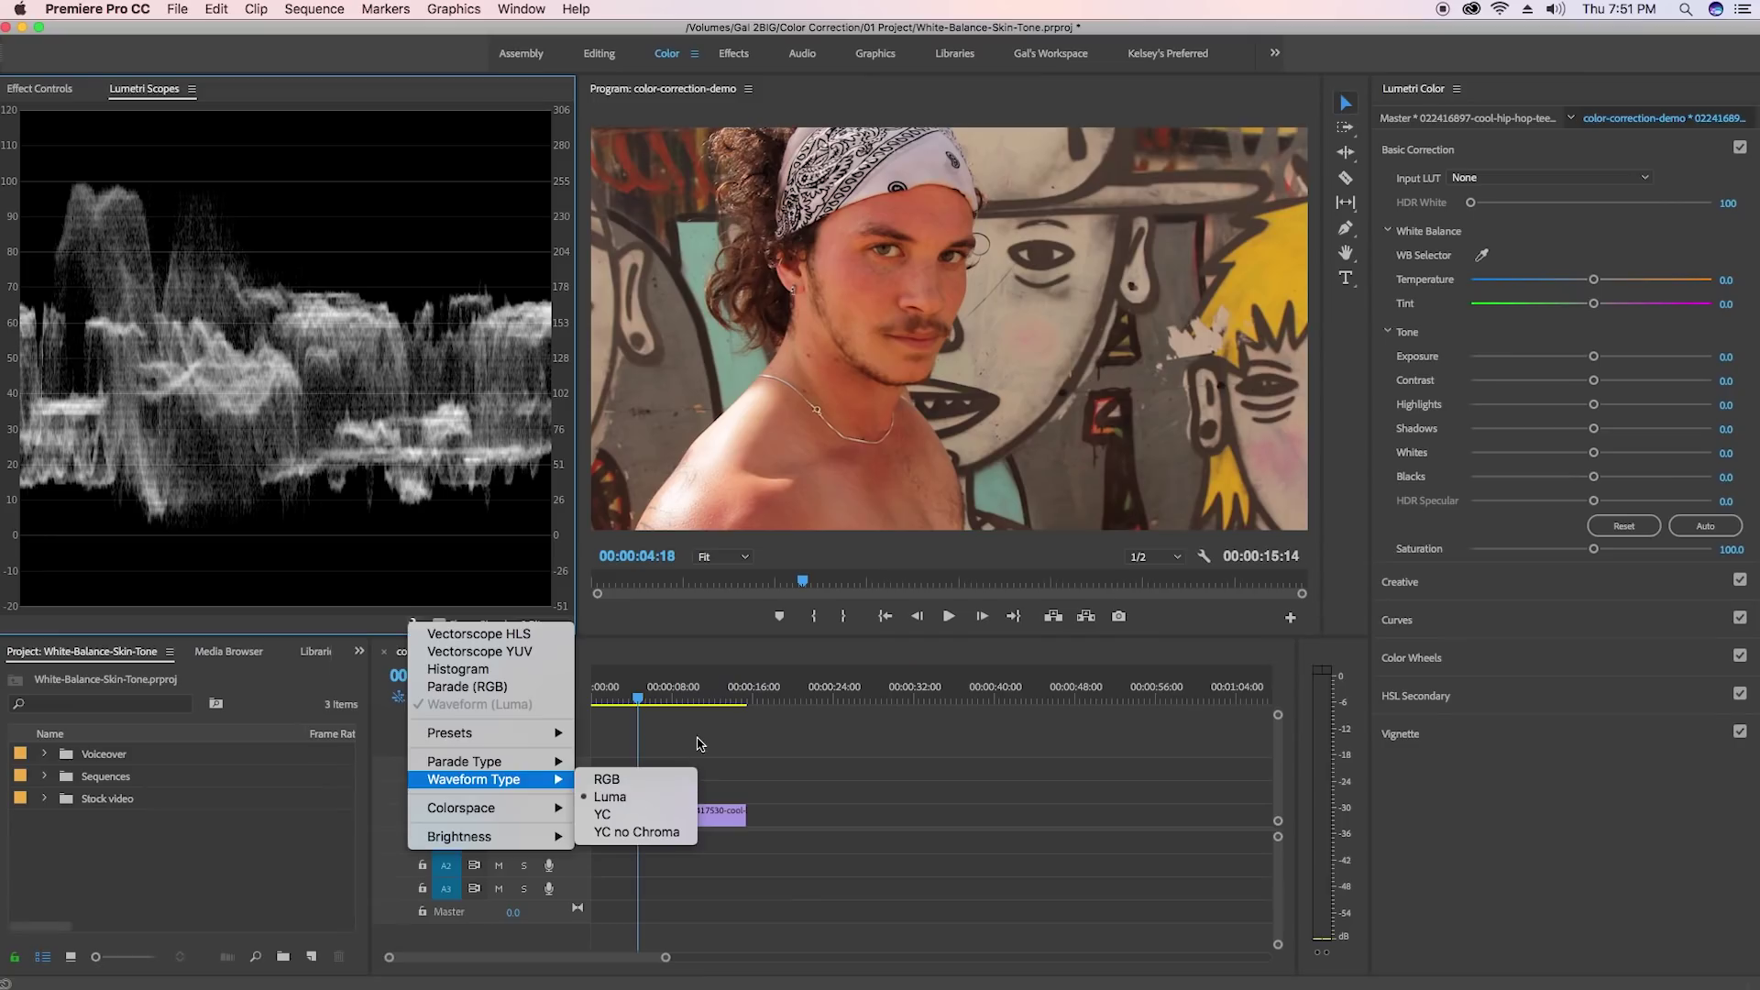
{"action": "left_click", "coordinate": [652, 700]}
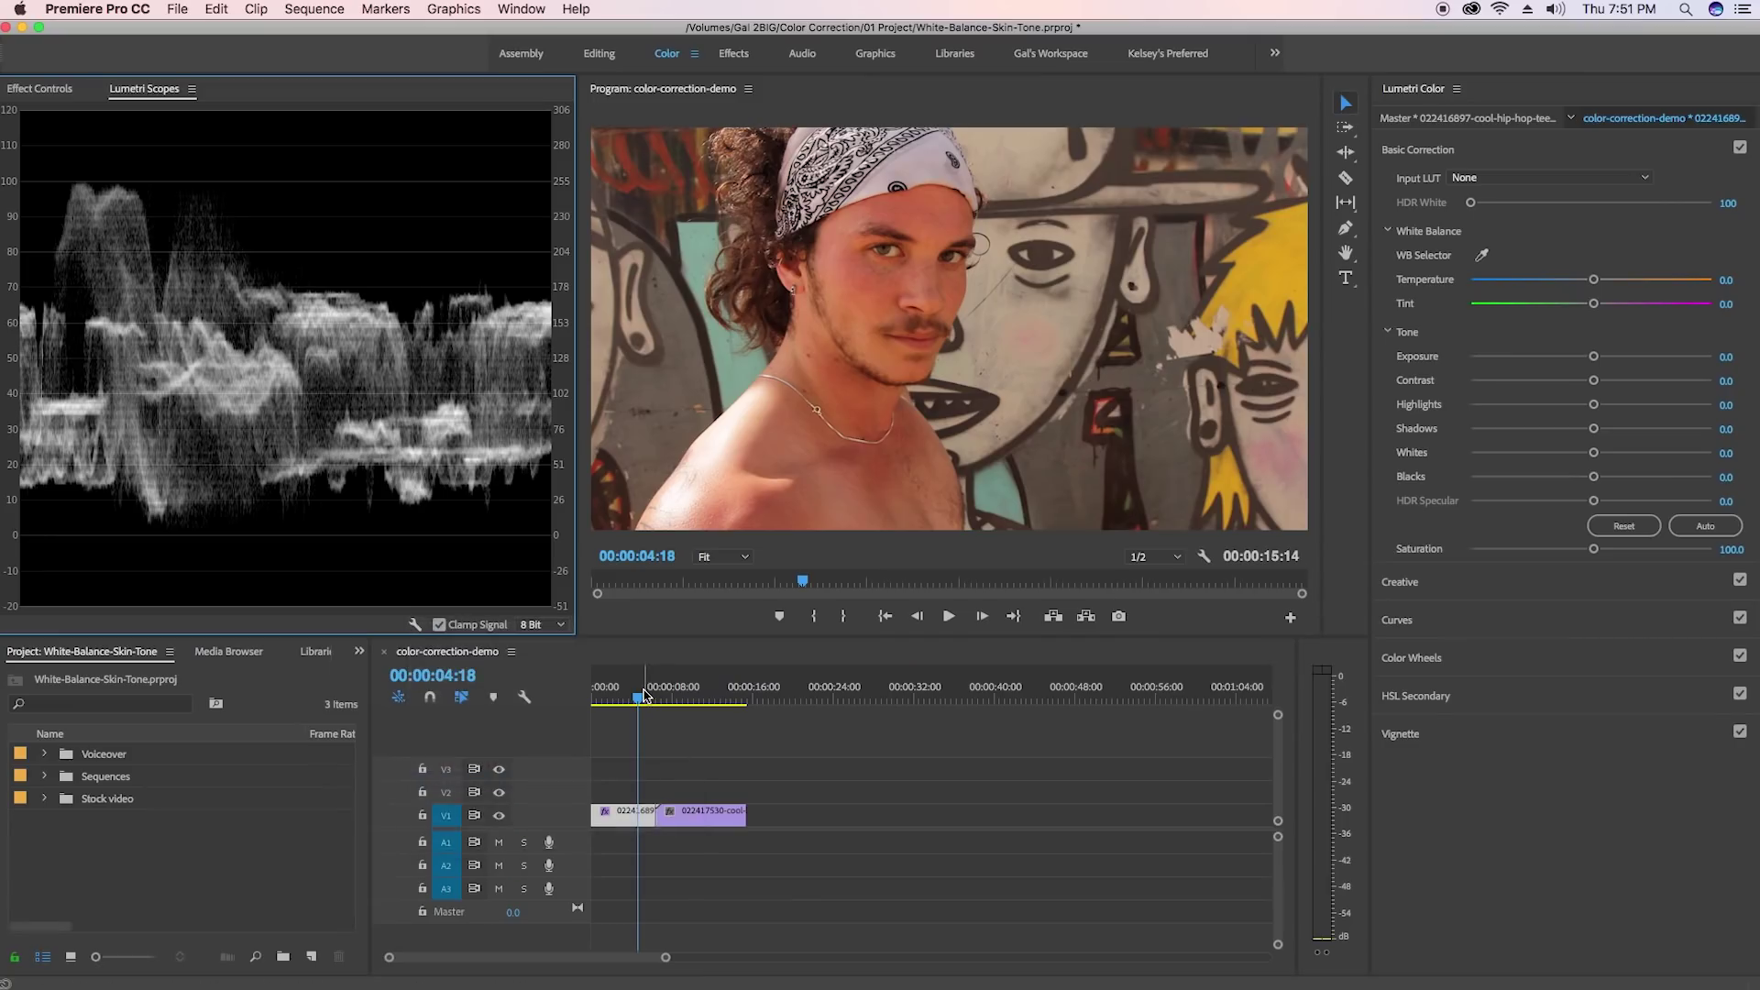
{"action": "left_click_drag", "start_coordinate": [652, 700], "coordinate": [578, 709]}
{"action": "key", "text": "space"}
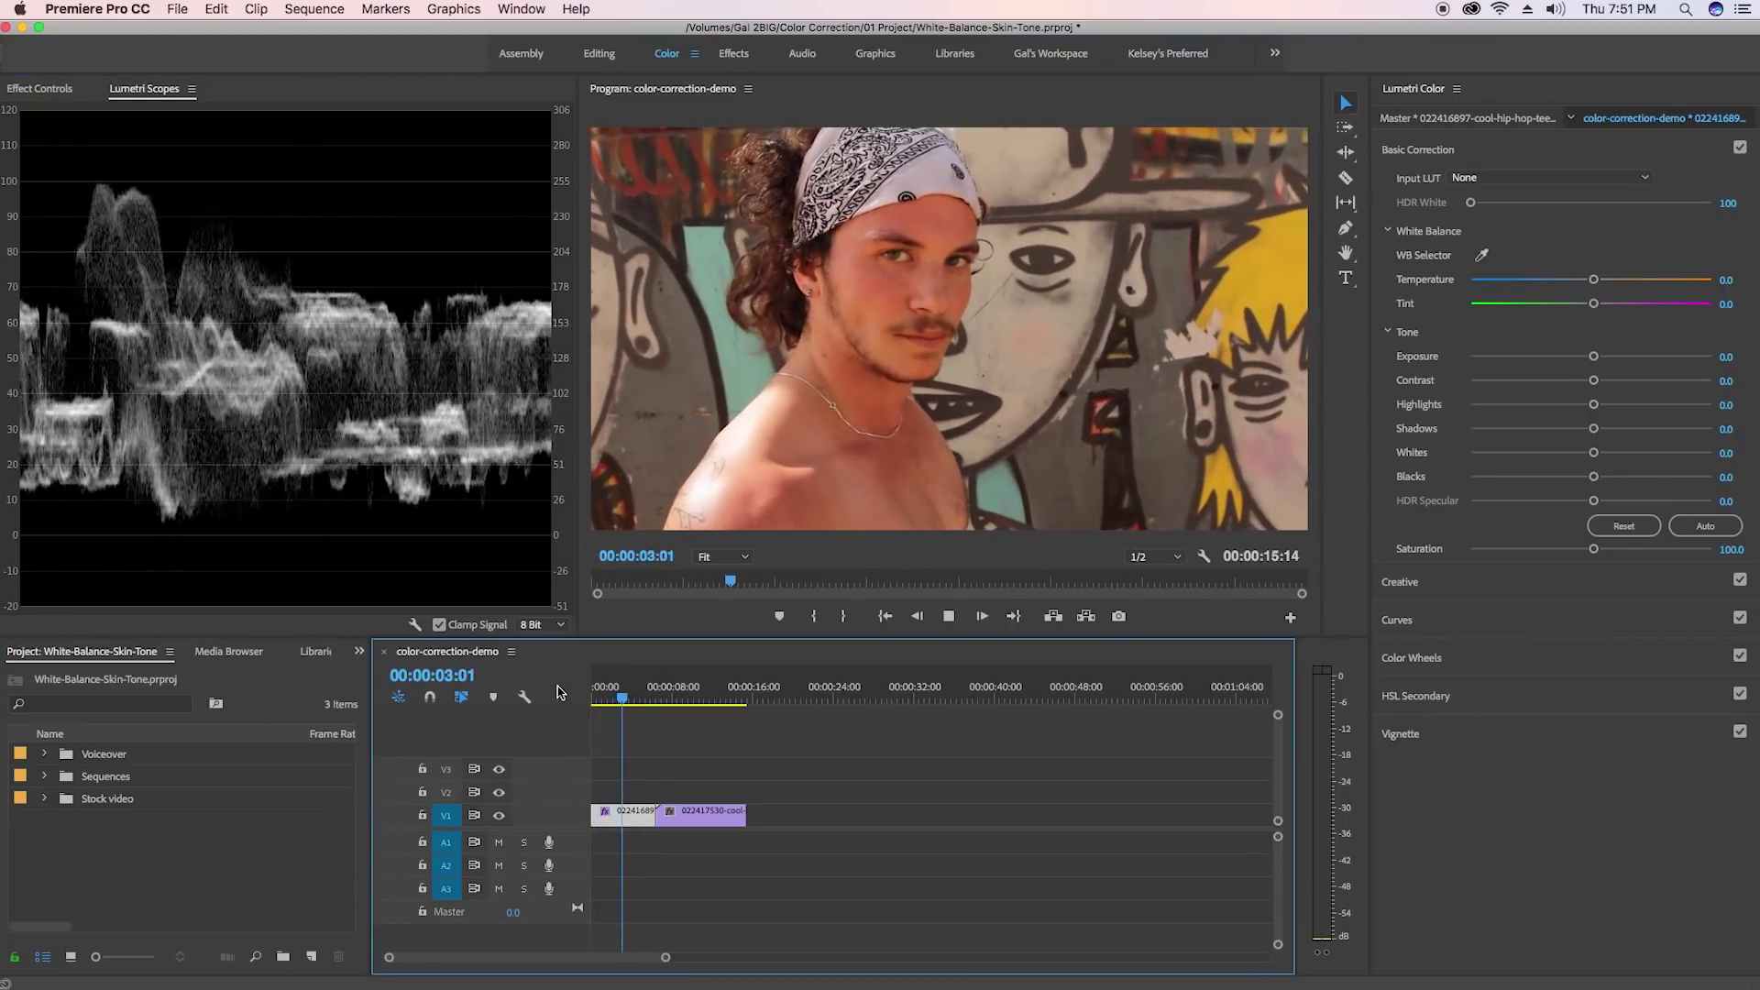
{"action": "key", "text": "space"}
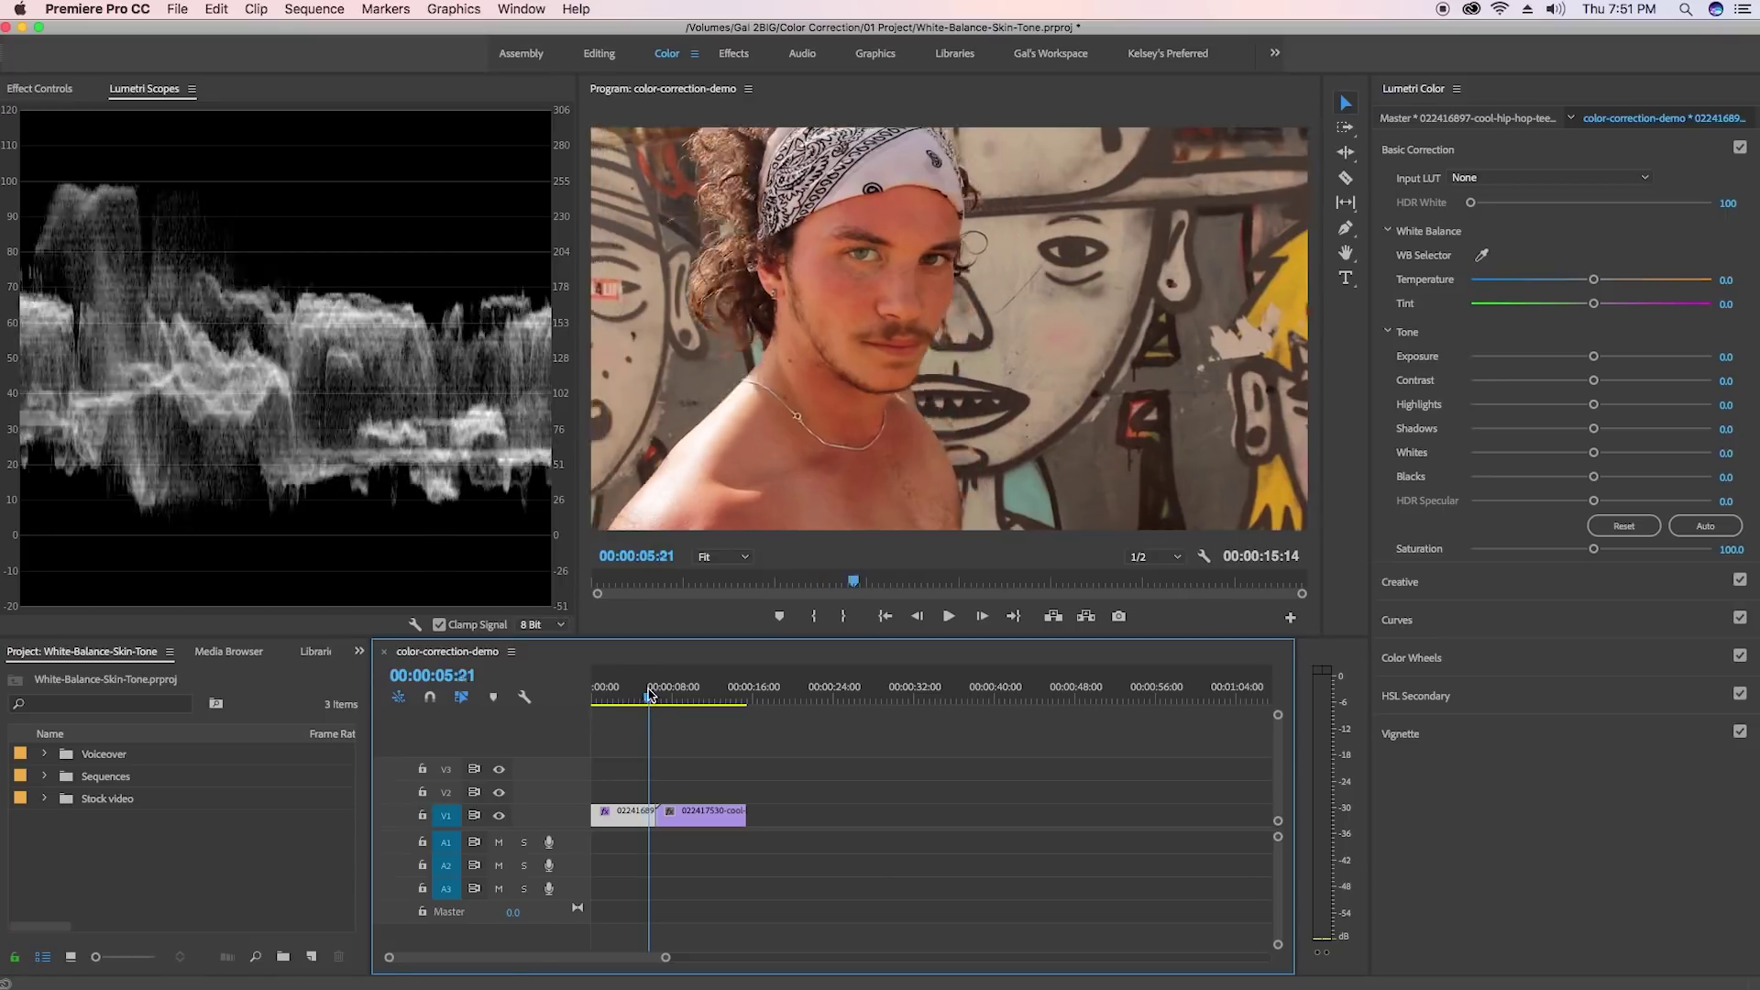
{"action": "left_click_drag", "start_coordinate": [642, 698], "coordinate": [633, 698]}
{"action": "key", "text": "space"}
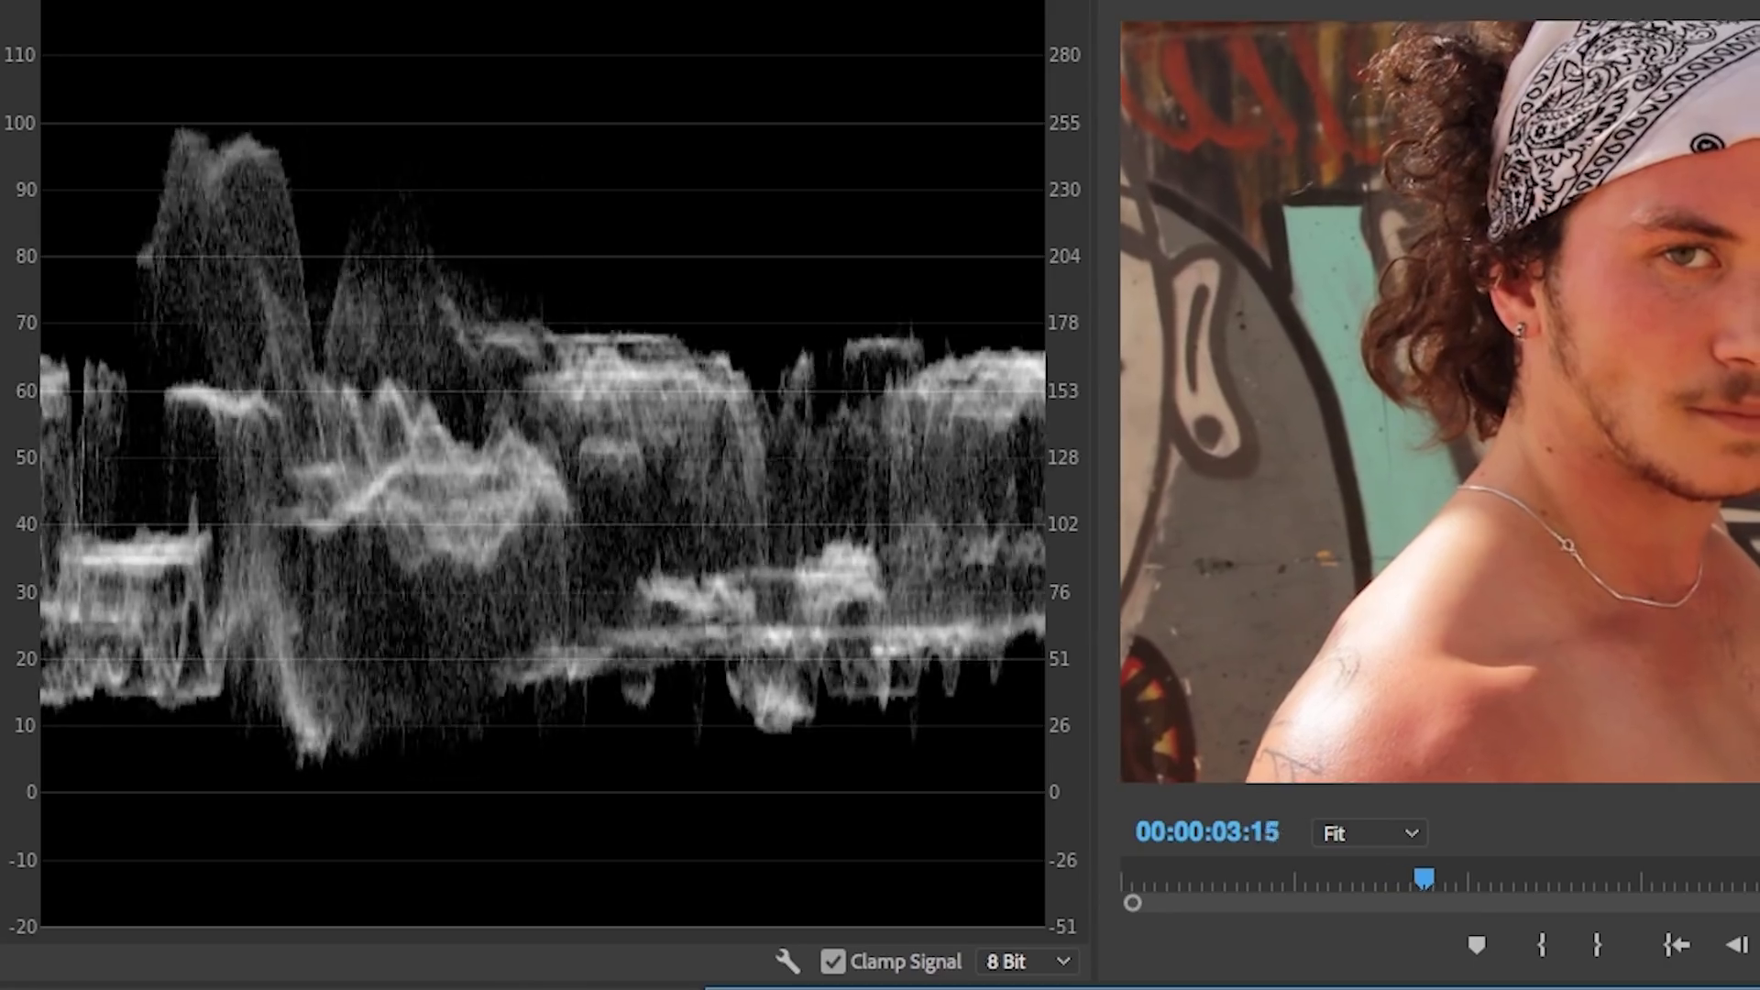
{"action": "key", "text": "space"}
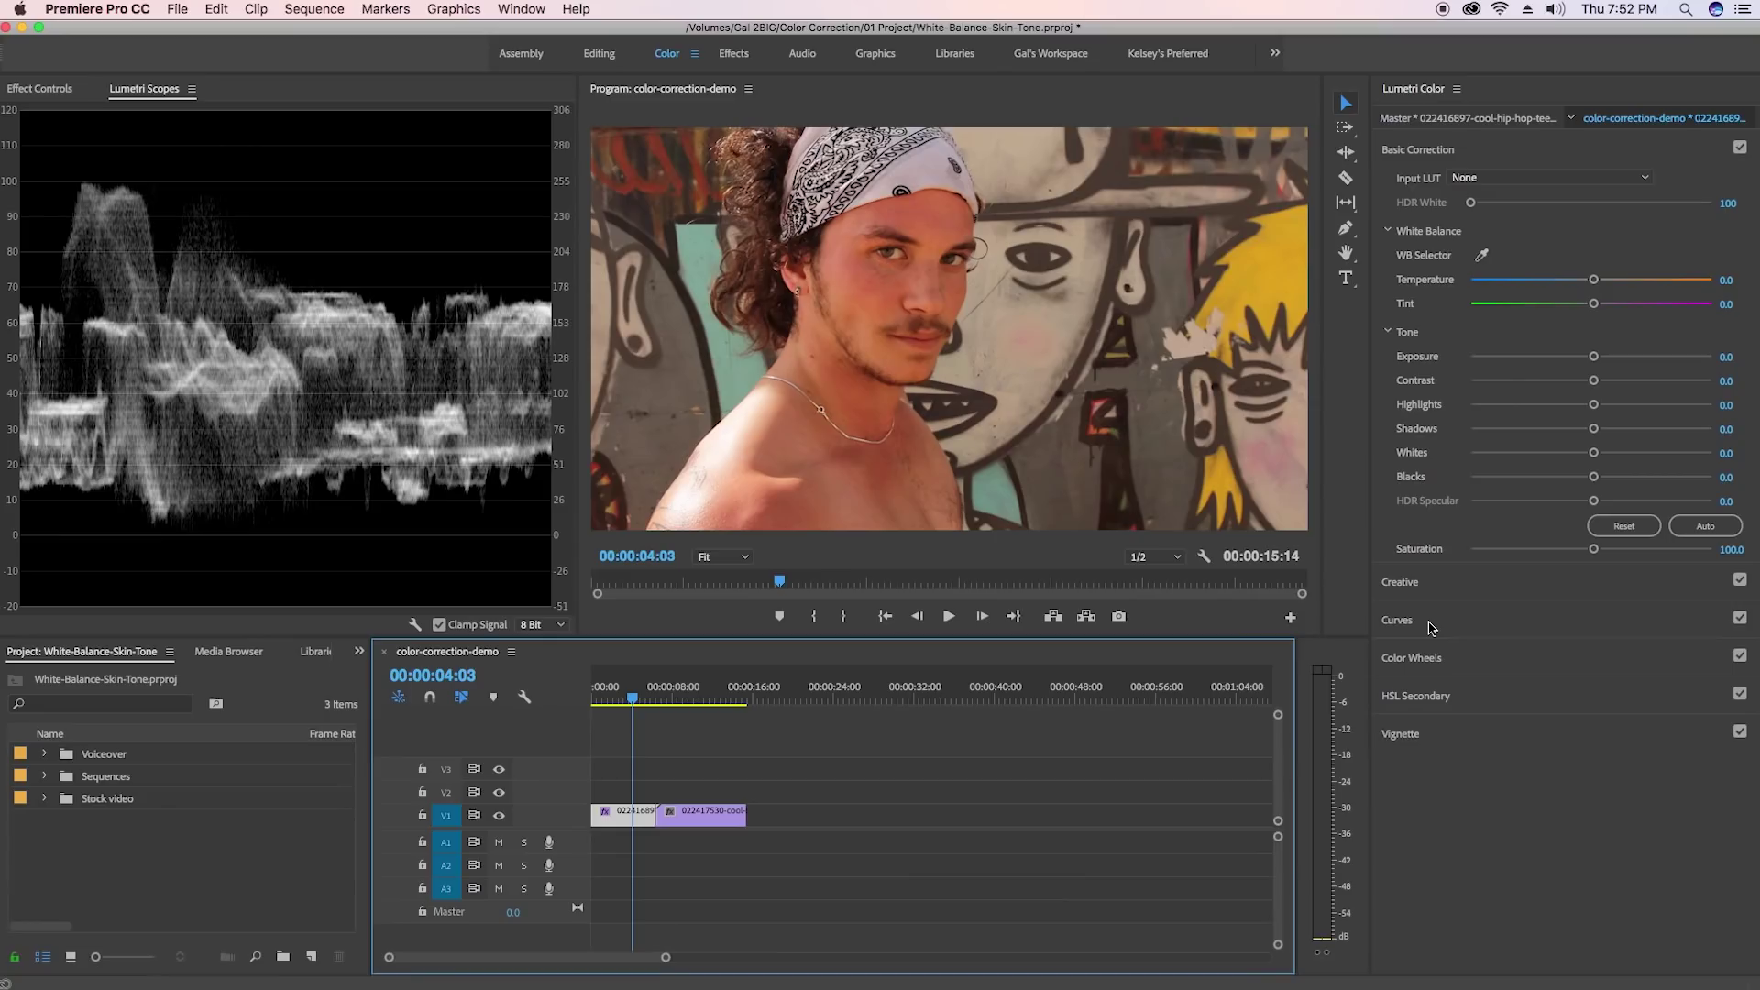
Open RGB Curves and pull the white point left to brighten the highlights.
{"action": "left_click", "coordinate": [1430, 621]}
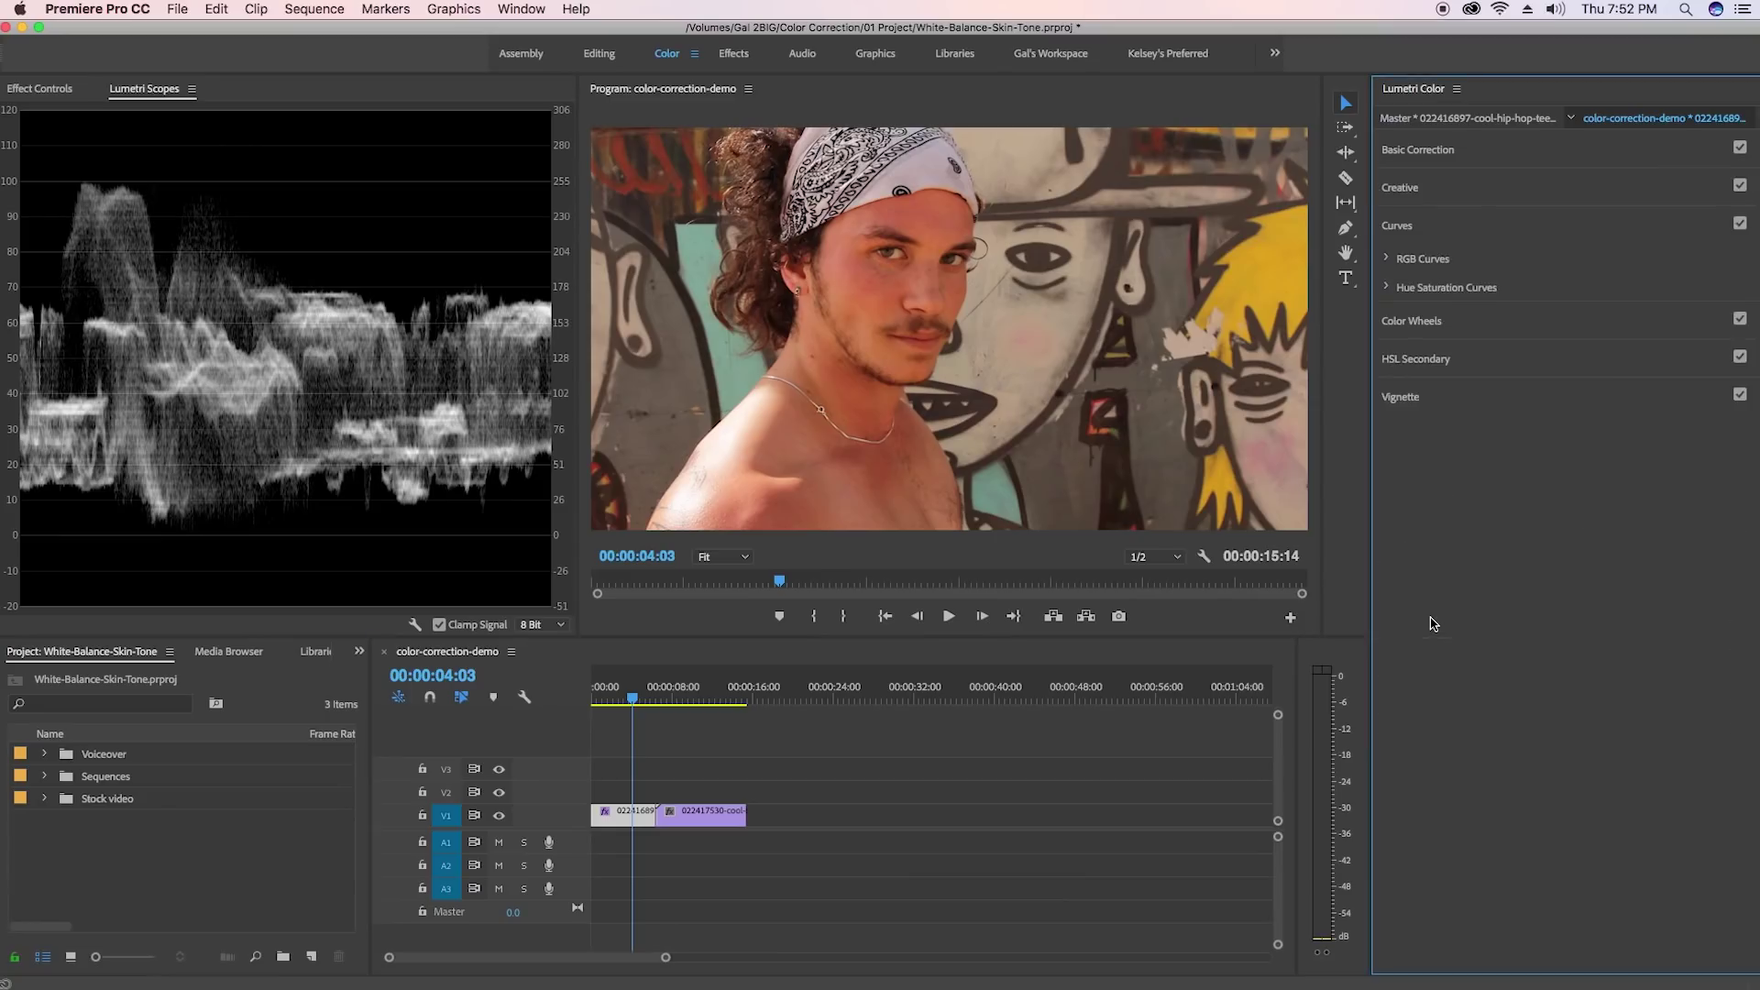
{"action": "left_click", "coordinate": [1387, 259]}
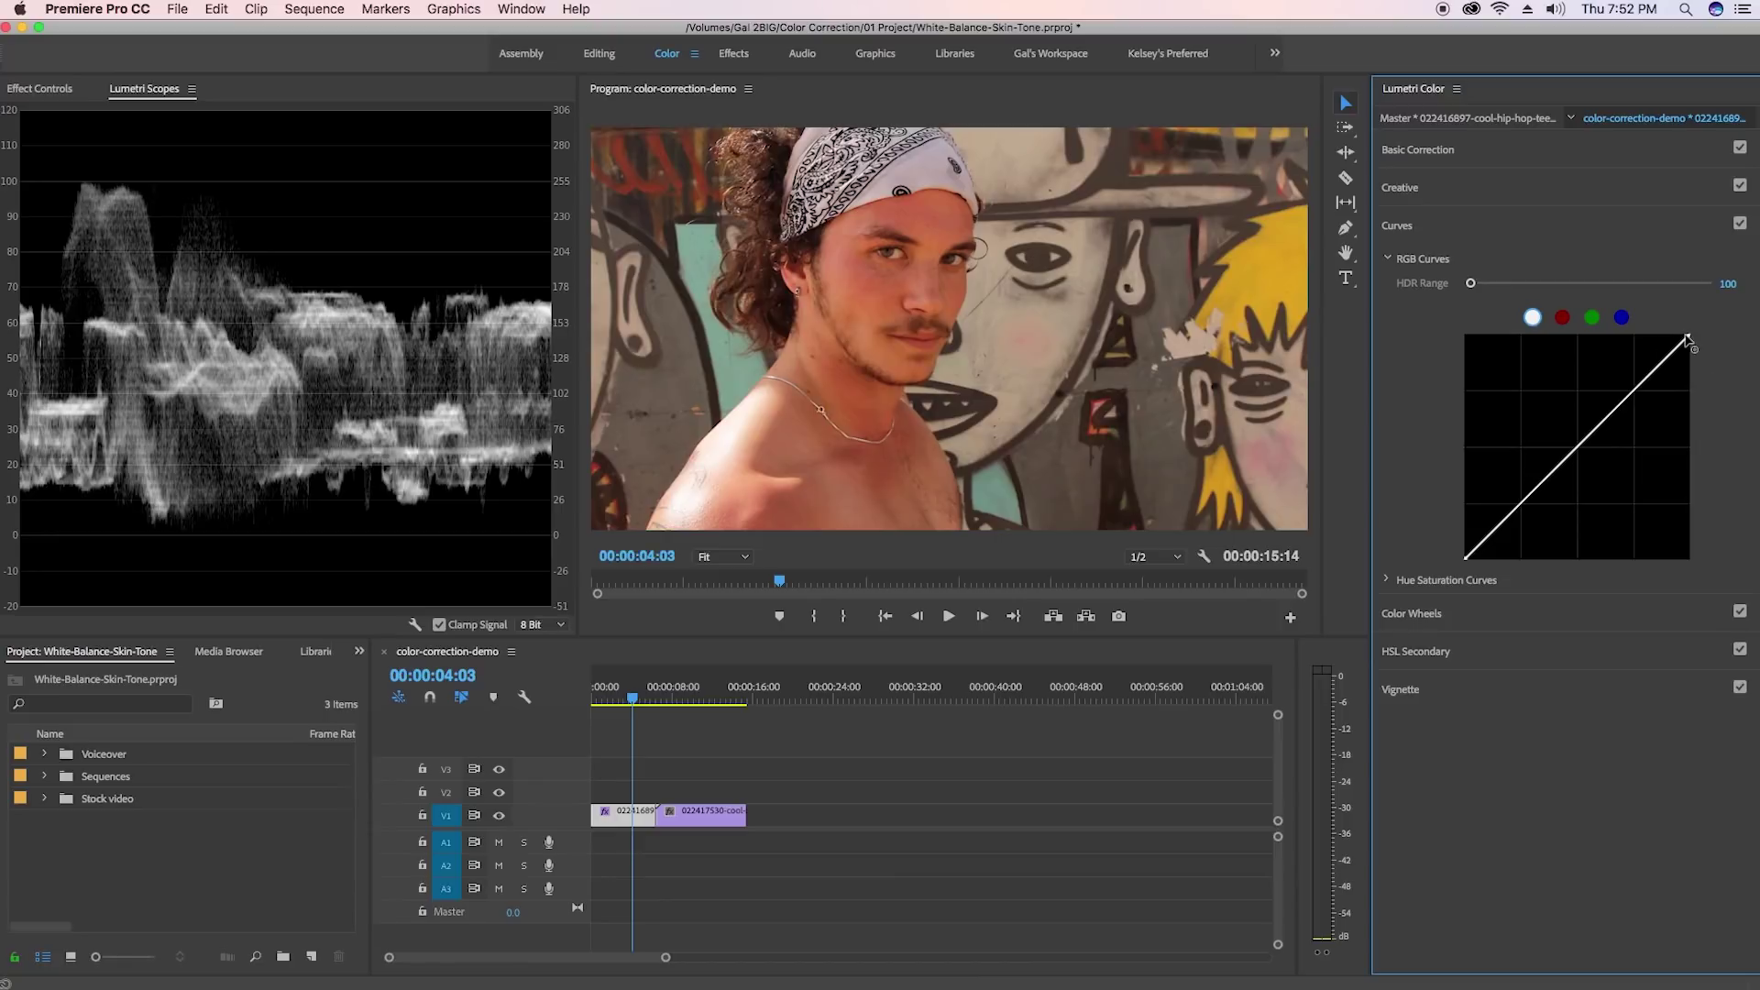
{"action": "left_click_drag", "start_coordinate": [1689, 342], "coordinate": [1672, 346]}
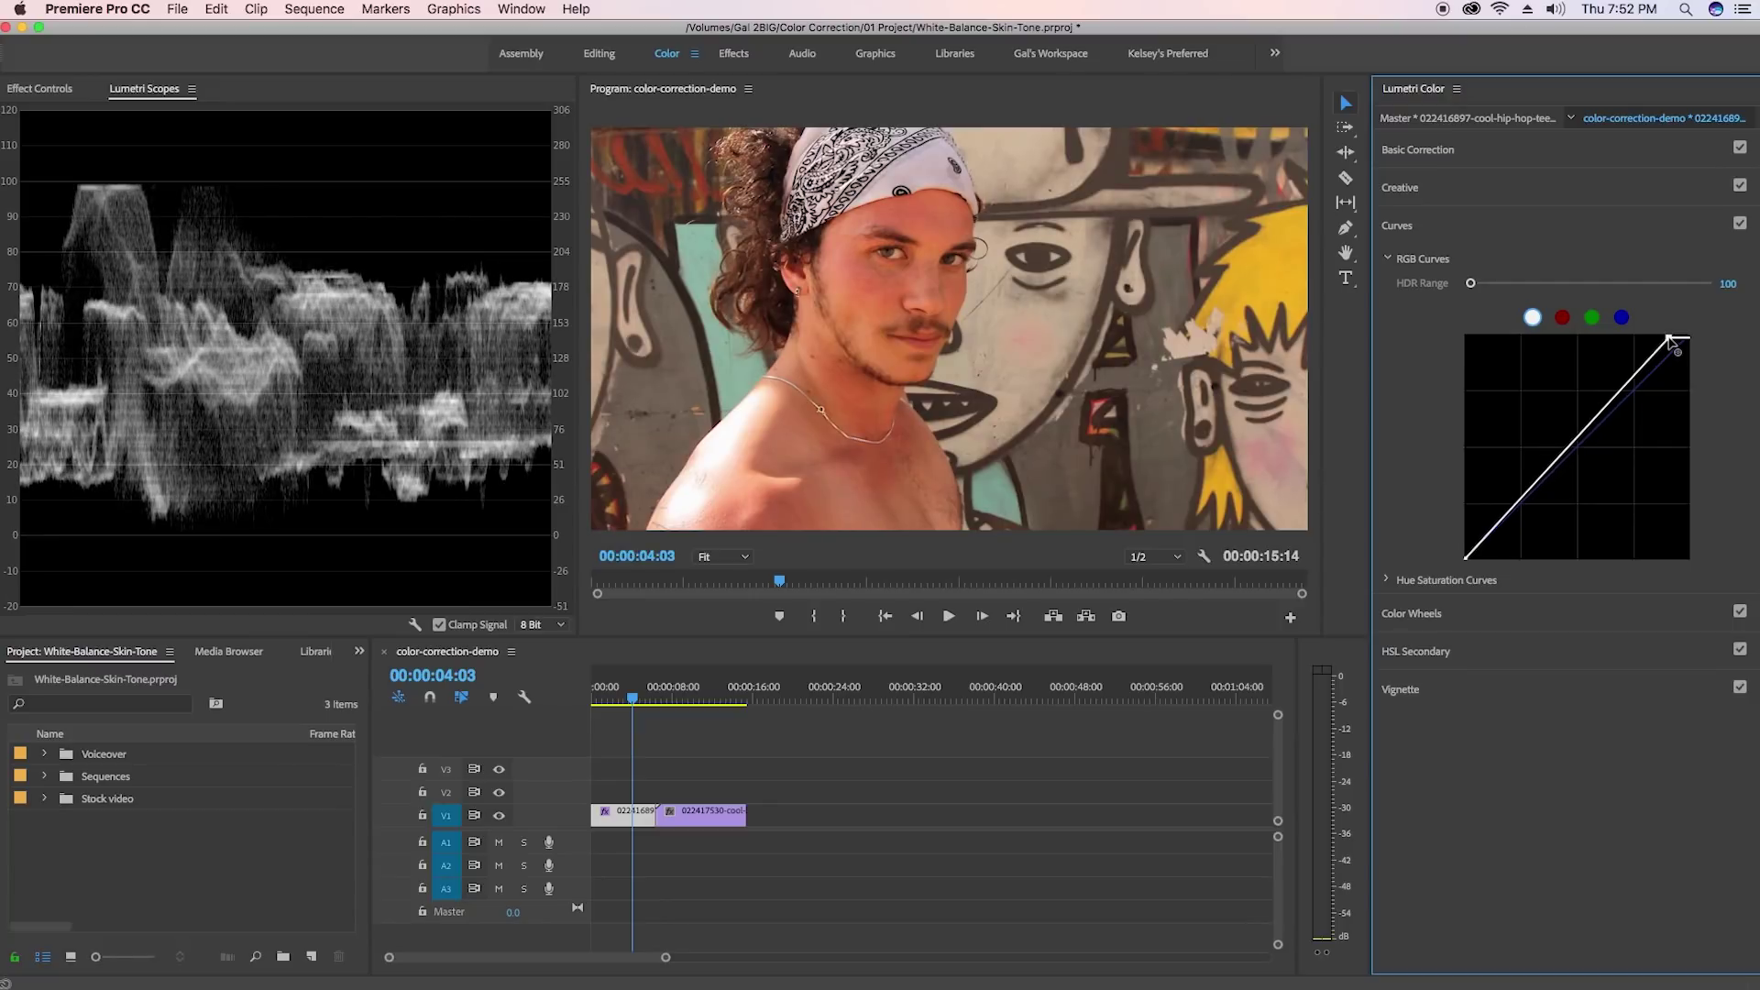
{"action": "left_click_drag", "start_coordinate": [1667, 342], "coordinate": [1673, 338]}
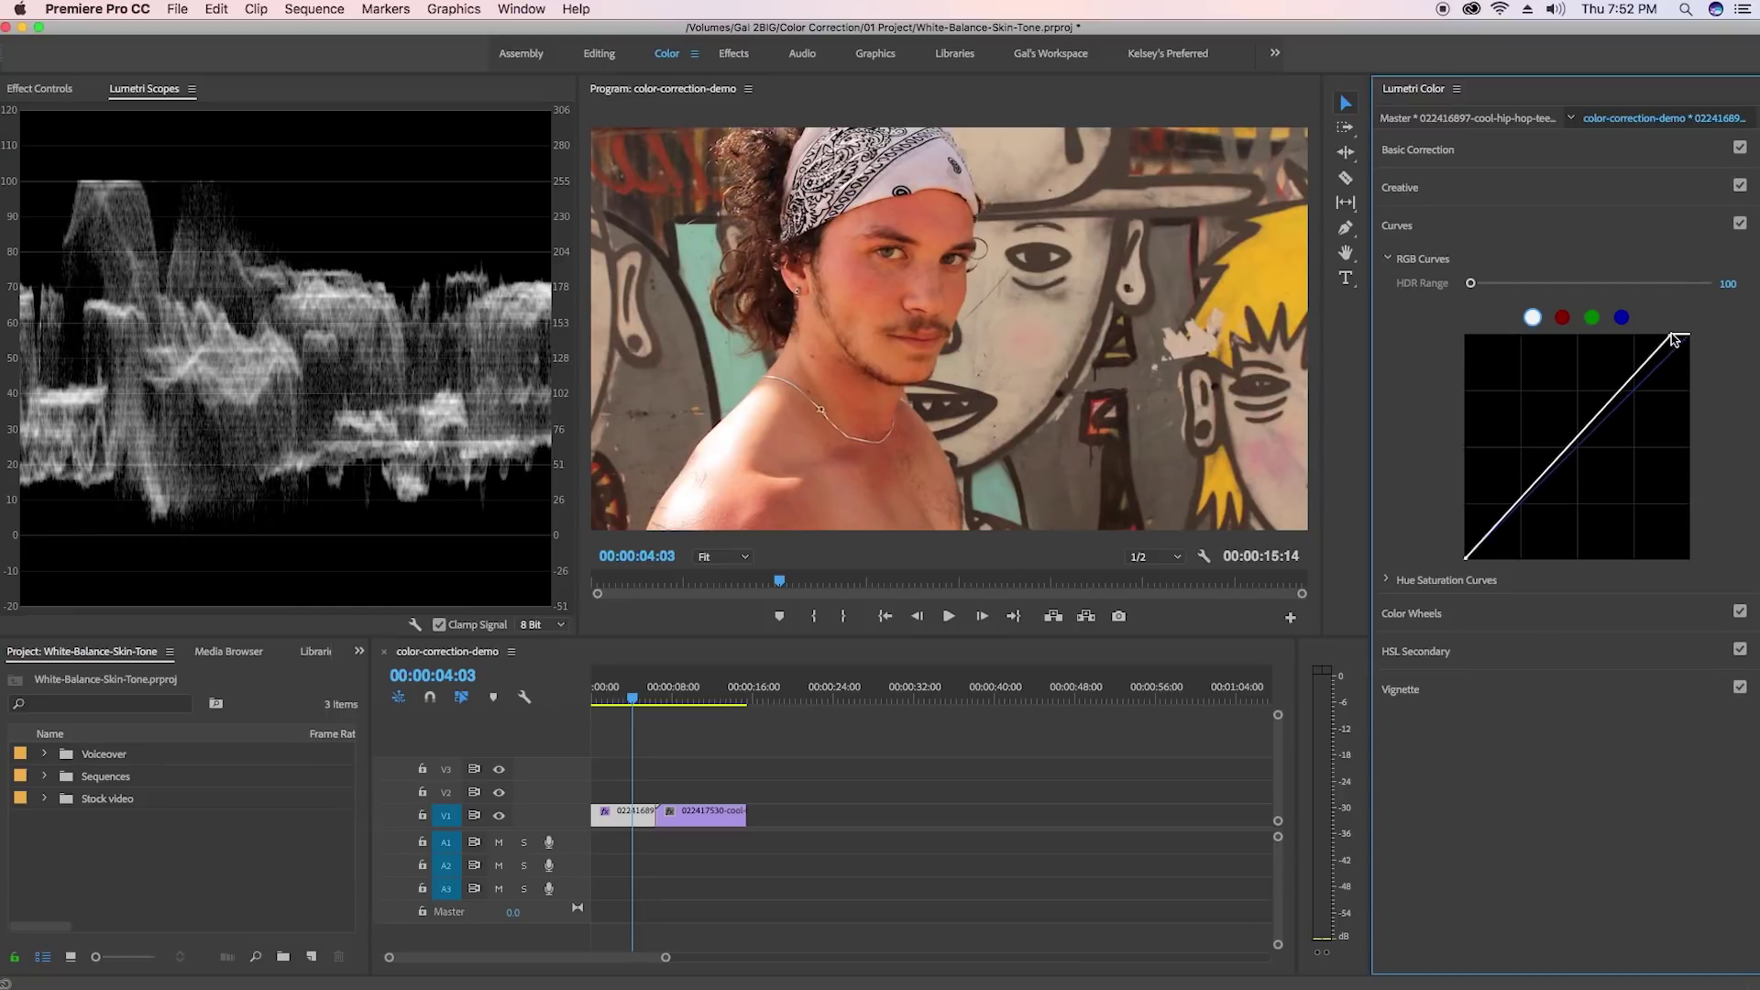
{"action": "left_click_drag", "start_coordinate": [1675, 342], "coordinate": [1680, 336]}
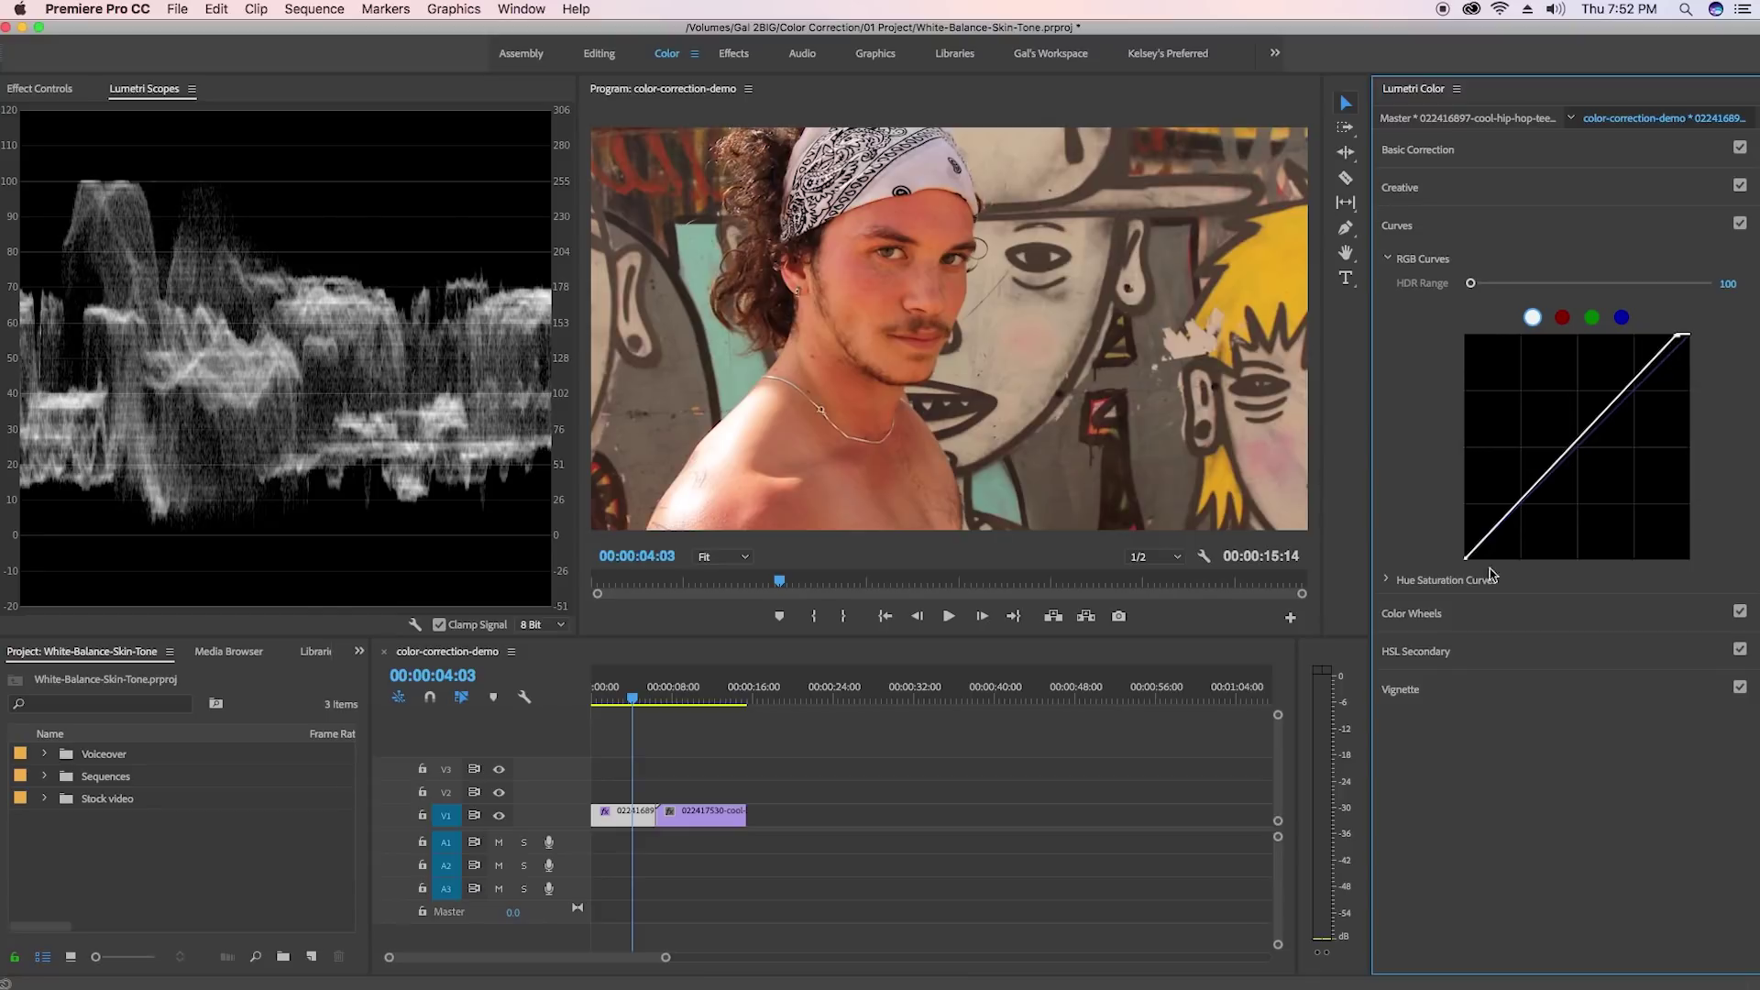
Pull the curve's black point right to deepen shadows and compare with the curve toggled off.
{"action": "left_click_drag", "start_coordinate": [1467, 561], "coordinate": [1480, 562]}
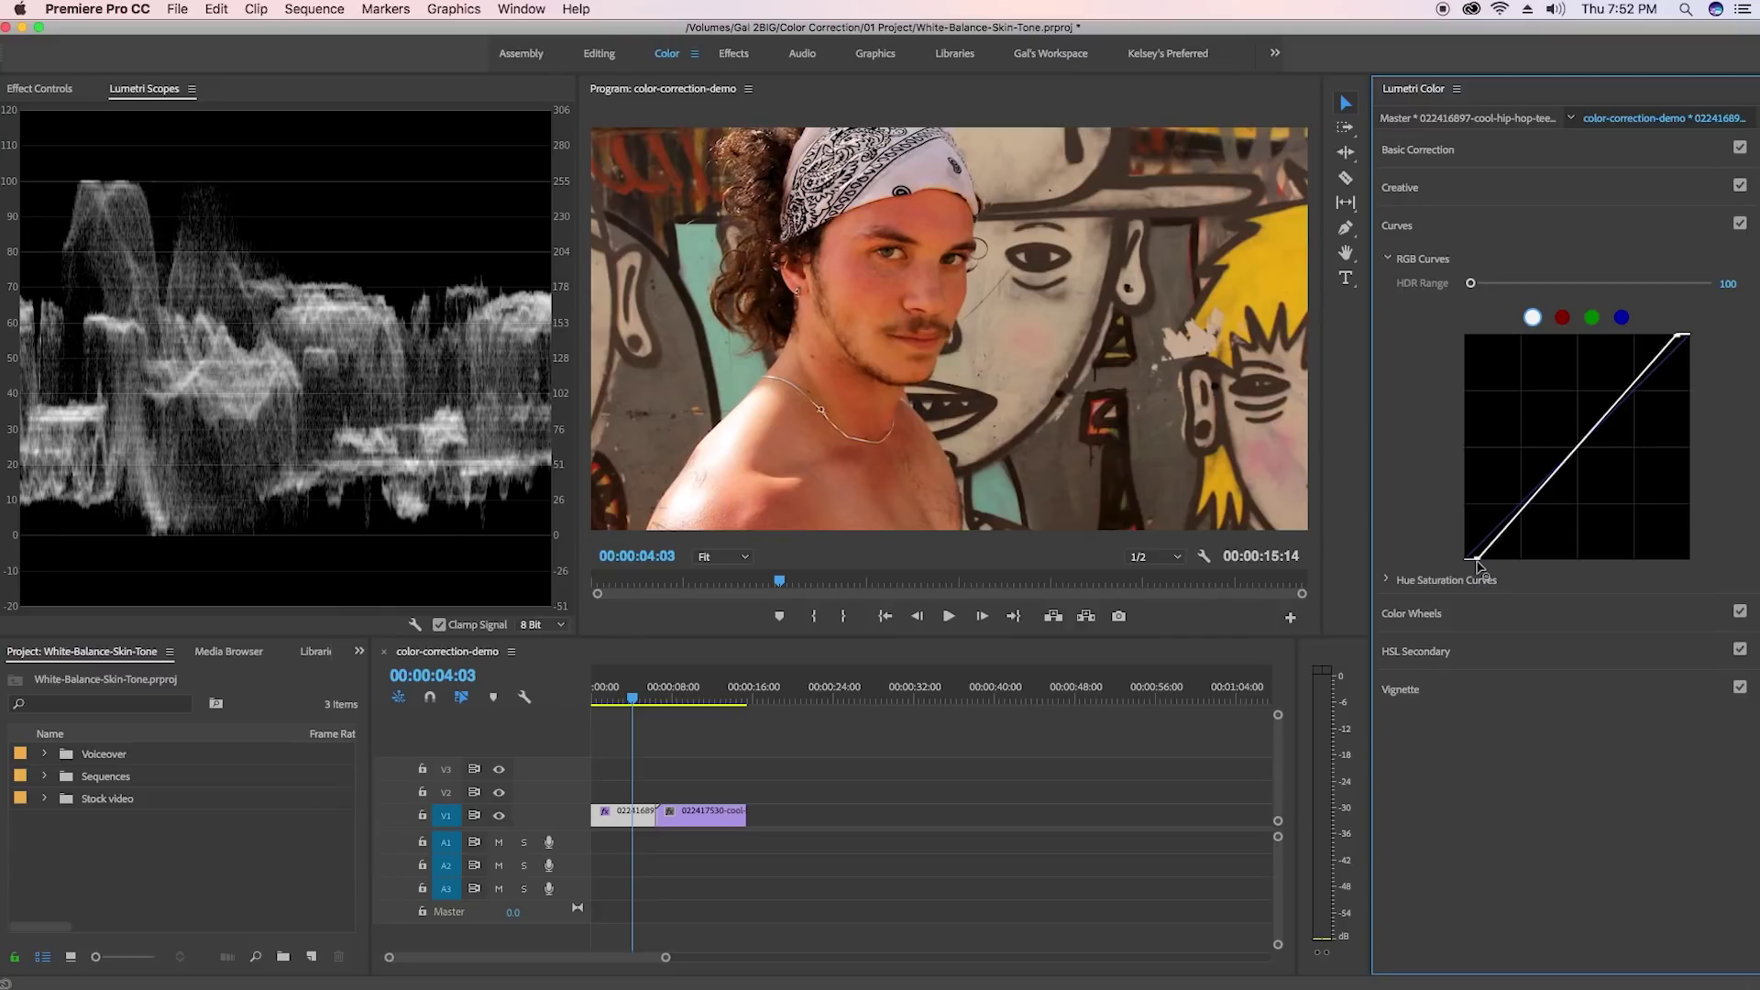
{"action": "left_click_drag", "start_coordinate": [1480, 563], "coordinate": [1481, 561]}
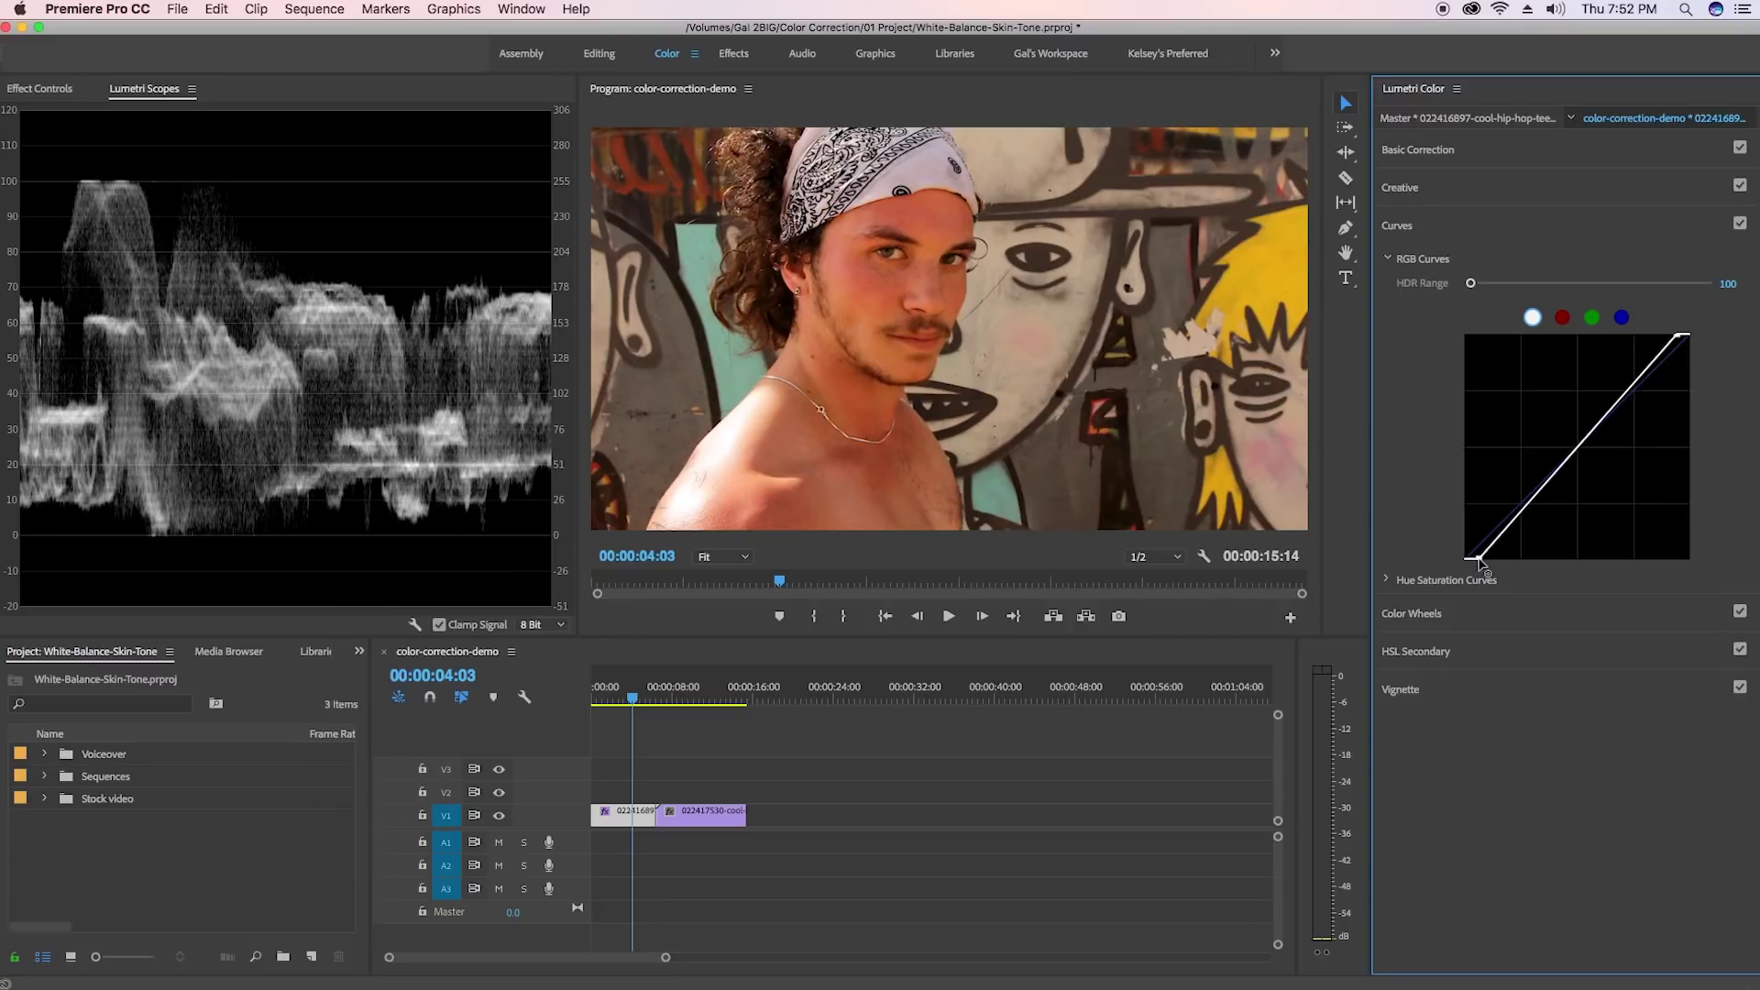
{"action": "left_click", "coordinate": [1740, 222]}
Show the RGB parade and YUV vectorscope, removing the luma waveform.
{"action": "left_click", "coordinate": [416, 627]}
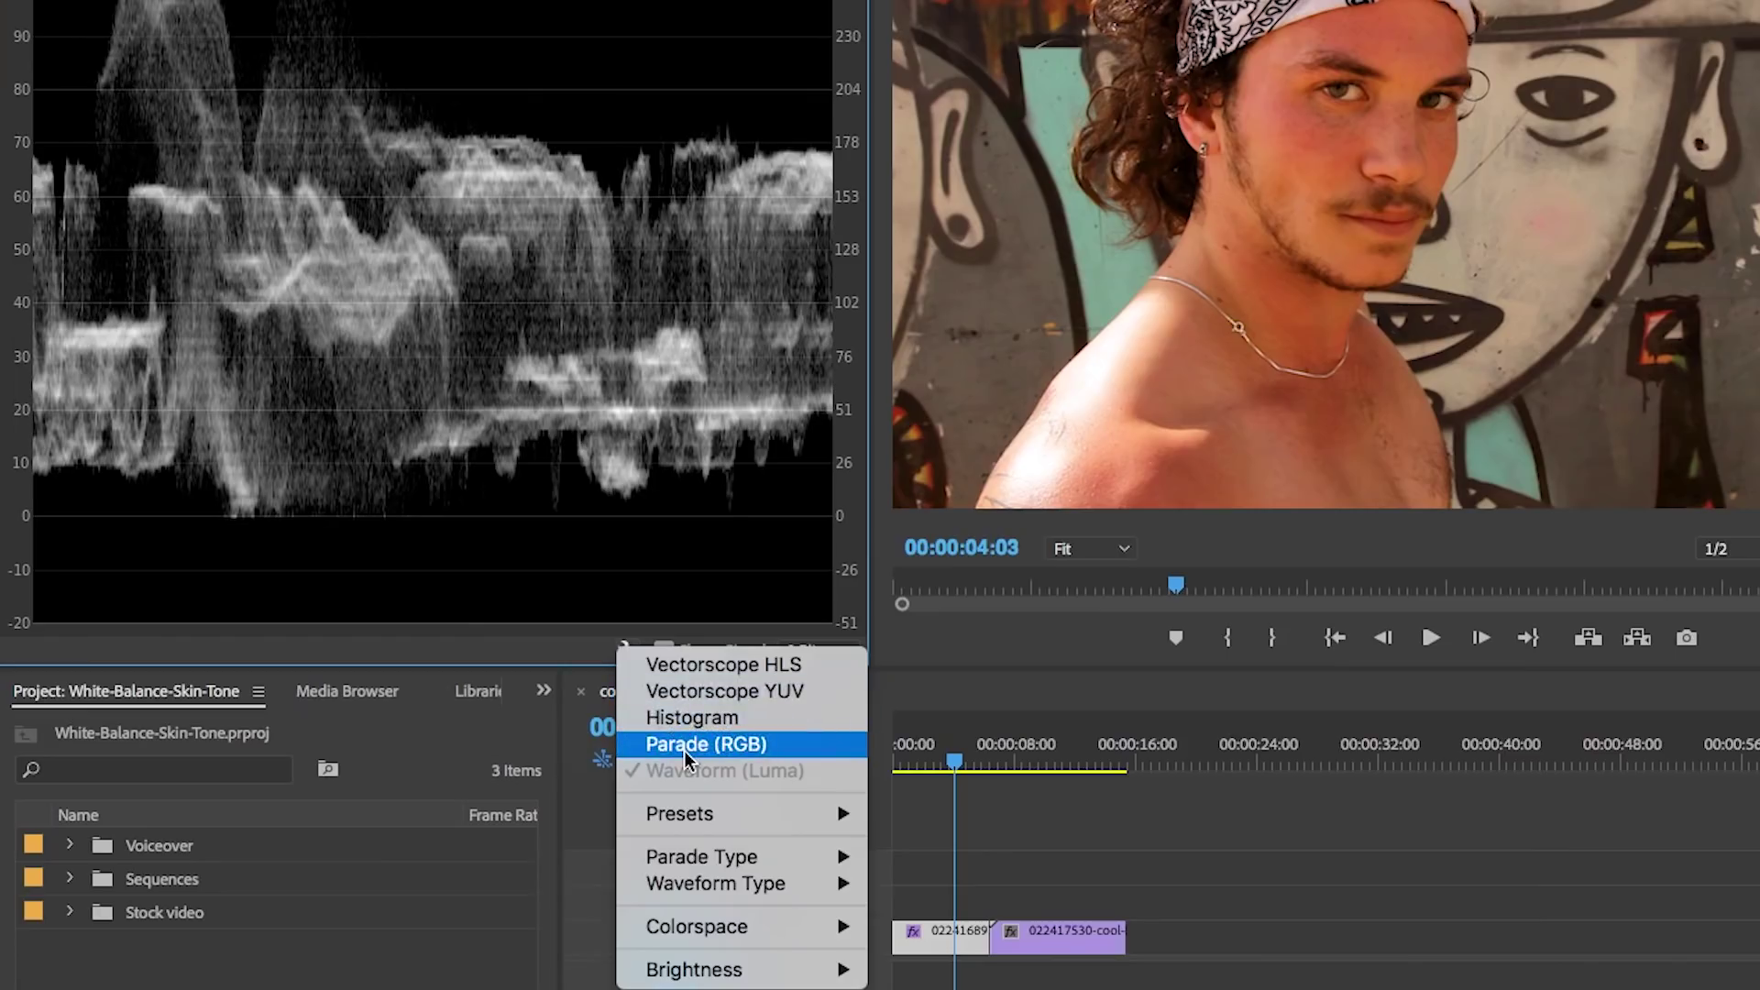
{"action": "left_click", "coordinate": [694, 745]}
{"action": "left_click", "coordinate": [627, 652]}
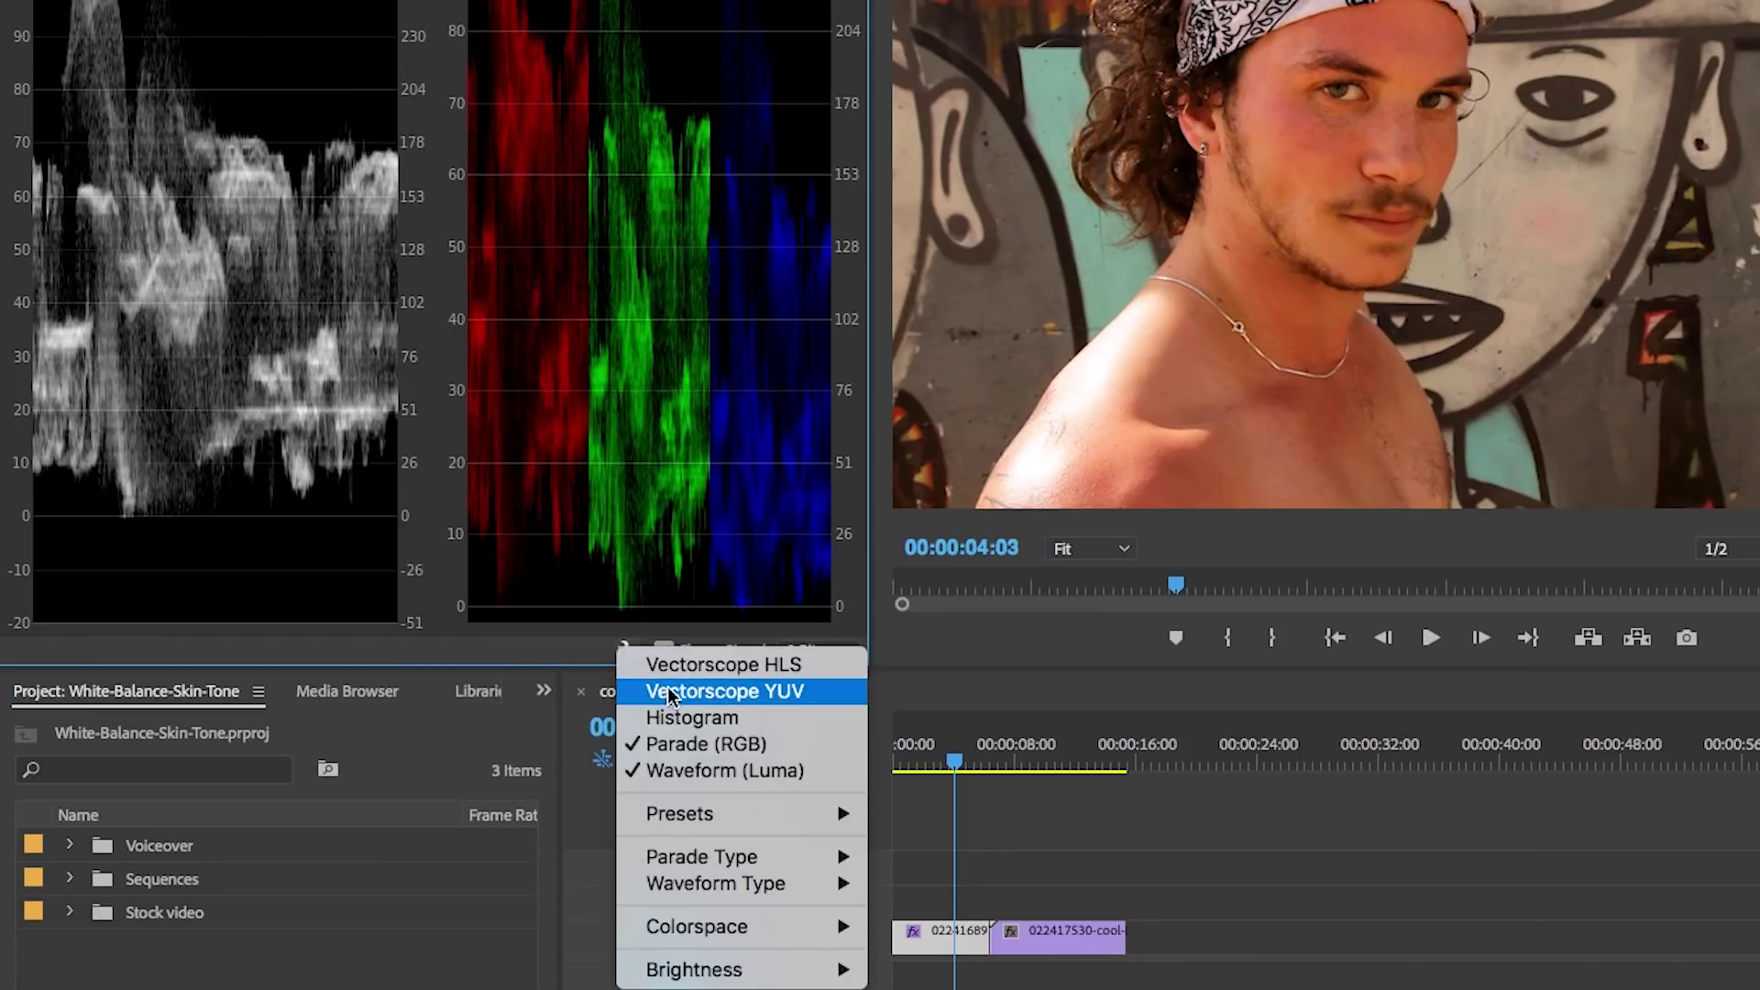
{"action": "left_click", "coordinate": [668, 691]}
{"action": "left_click", "coordinate": [622, 655]}
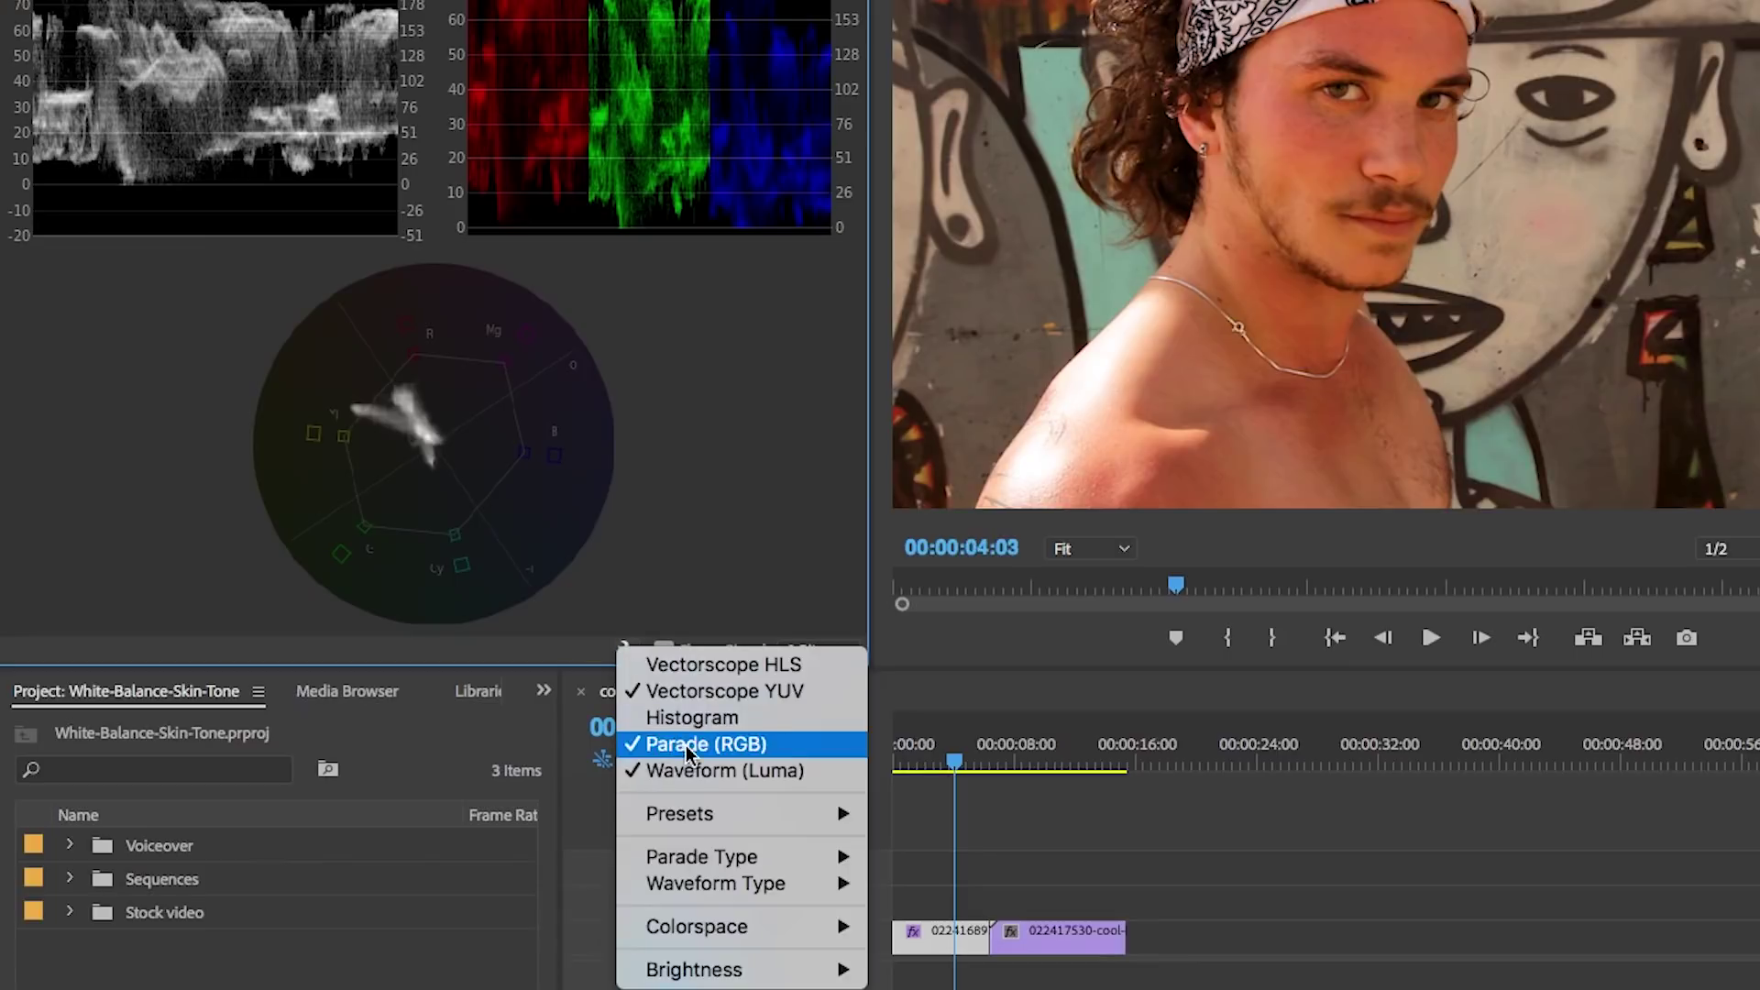
{"action": "left_click", "coordinate": [724, 771]}
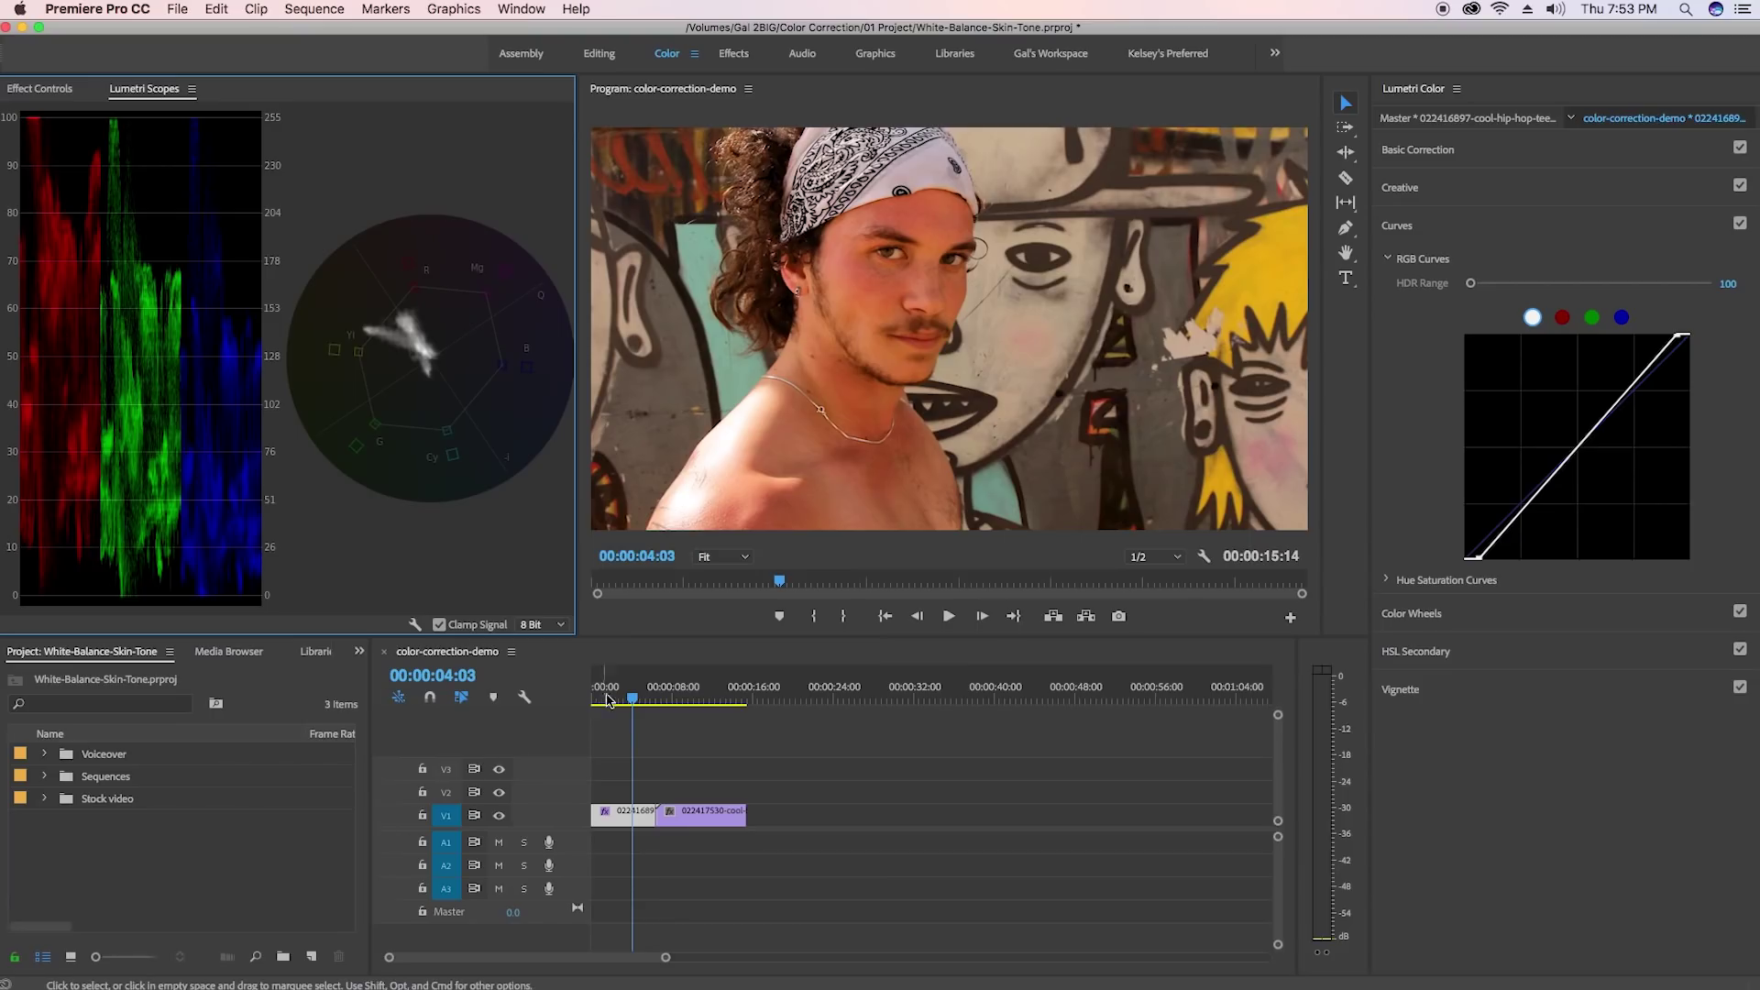
Play from the sequence start and stop on the dancer close-up near 00:00:05:13.
{"action": "key", "text": "Home"}
{"action": "key", "text": "space"}
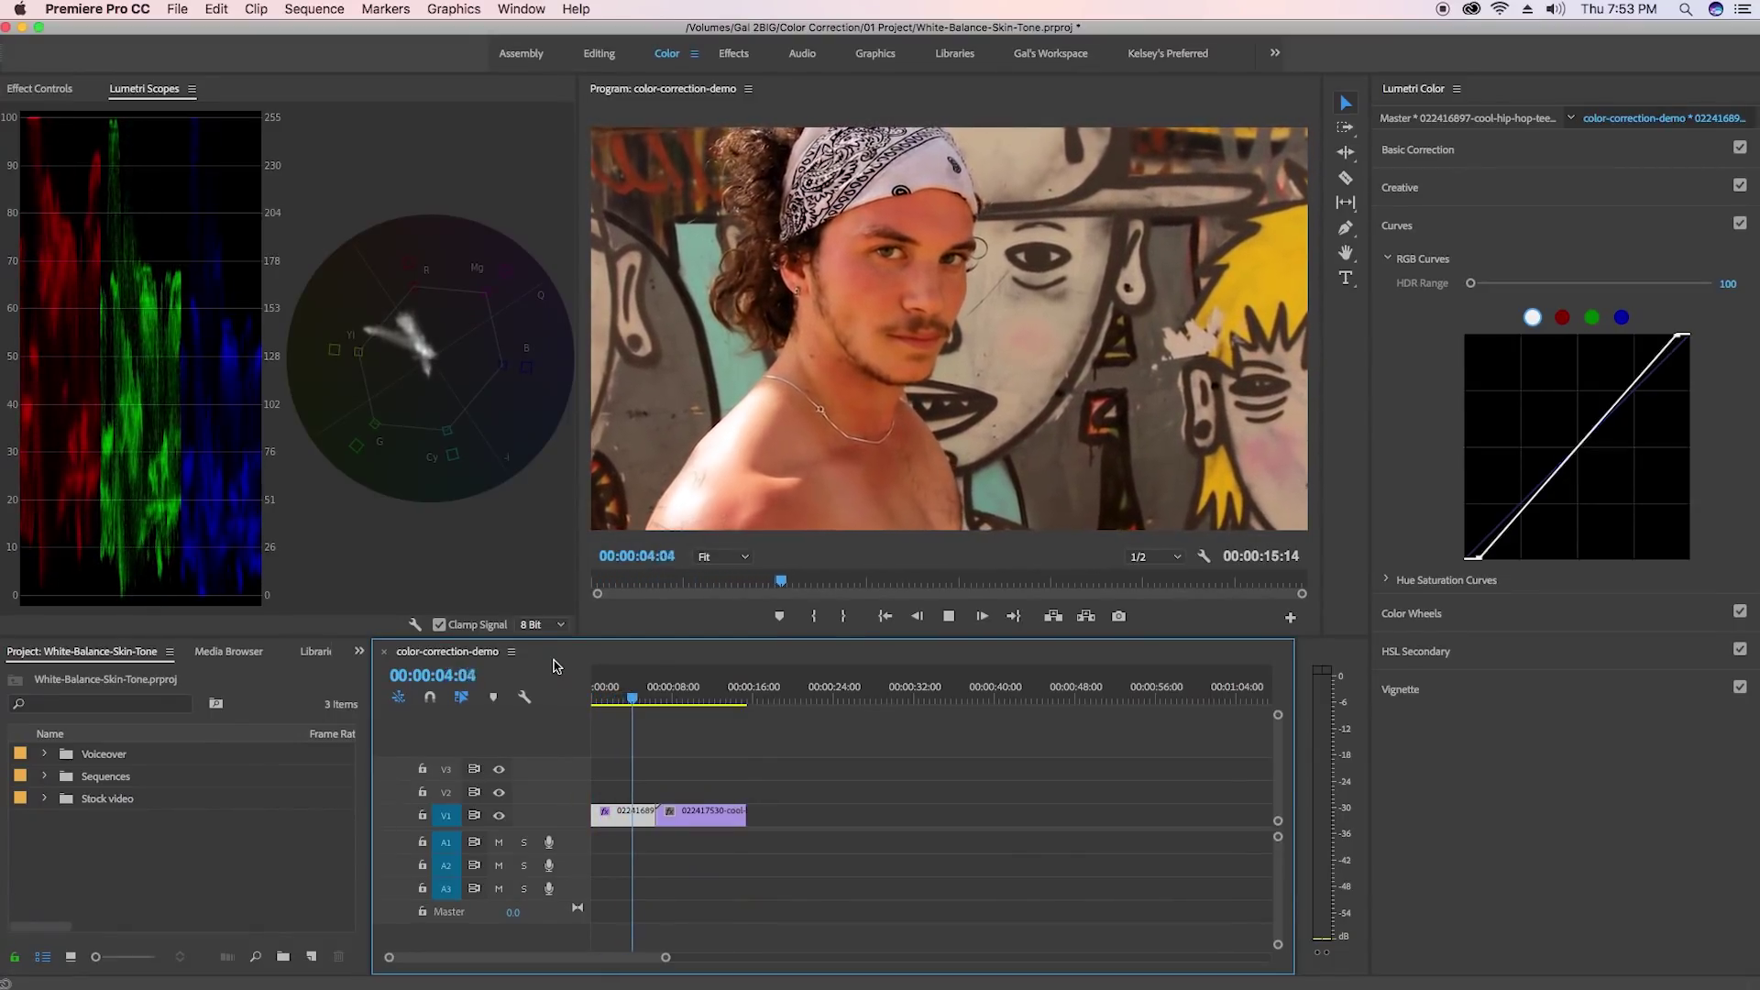
{"action": "key", "text": "space"}
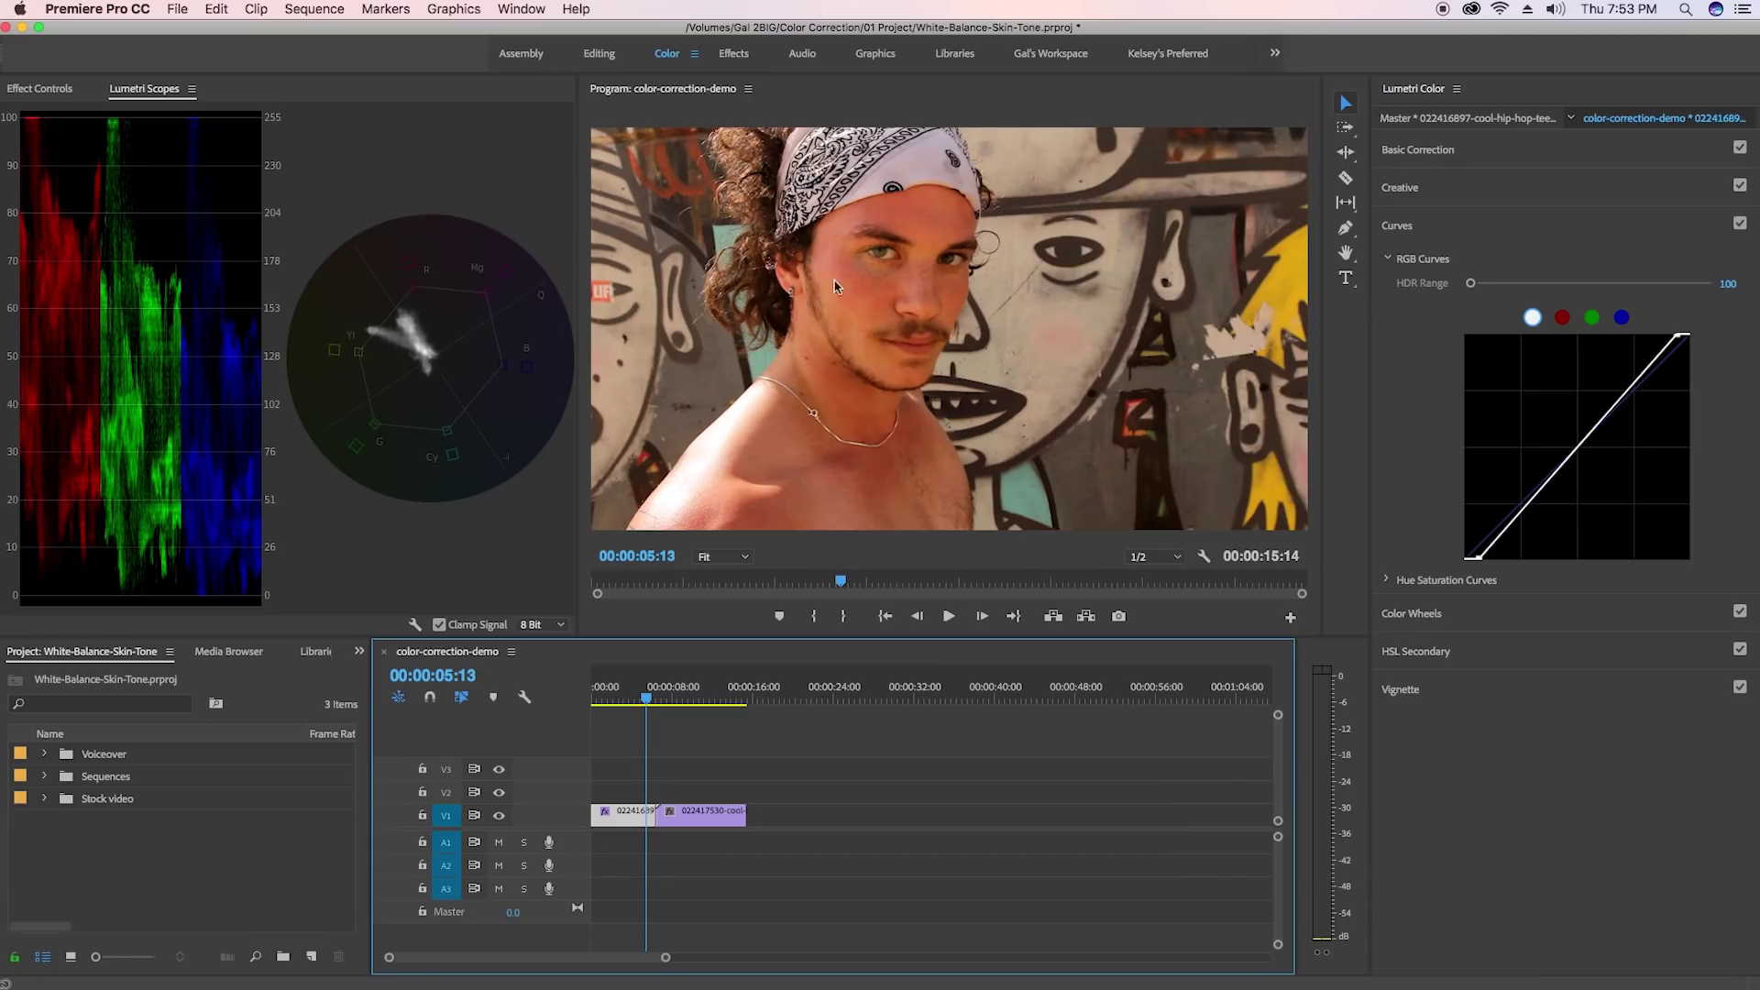
Sample the white bandana with the WB Selector, setting temperature -19.5 and tint -10.5.
{"action": "left_click", "coordinate": [1455, 152]}
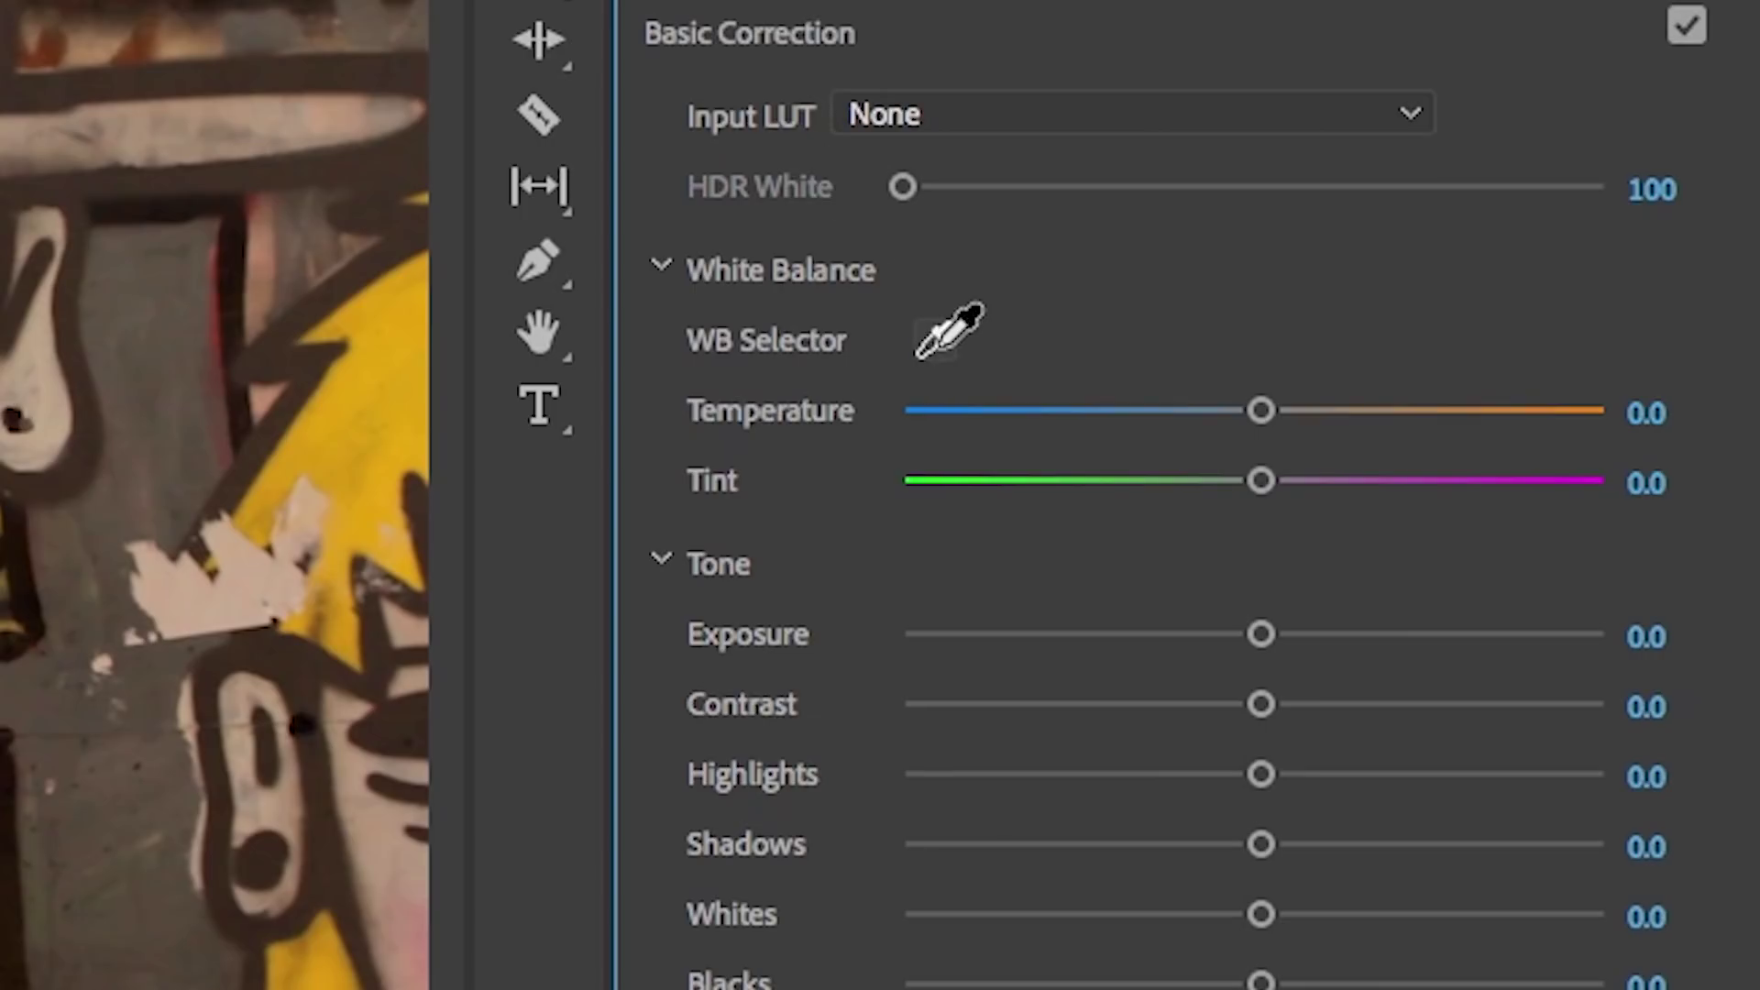
{"action": "left_click", "coordinate": [949, 331]}
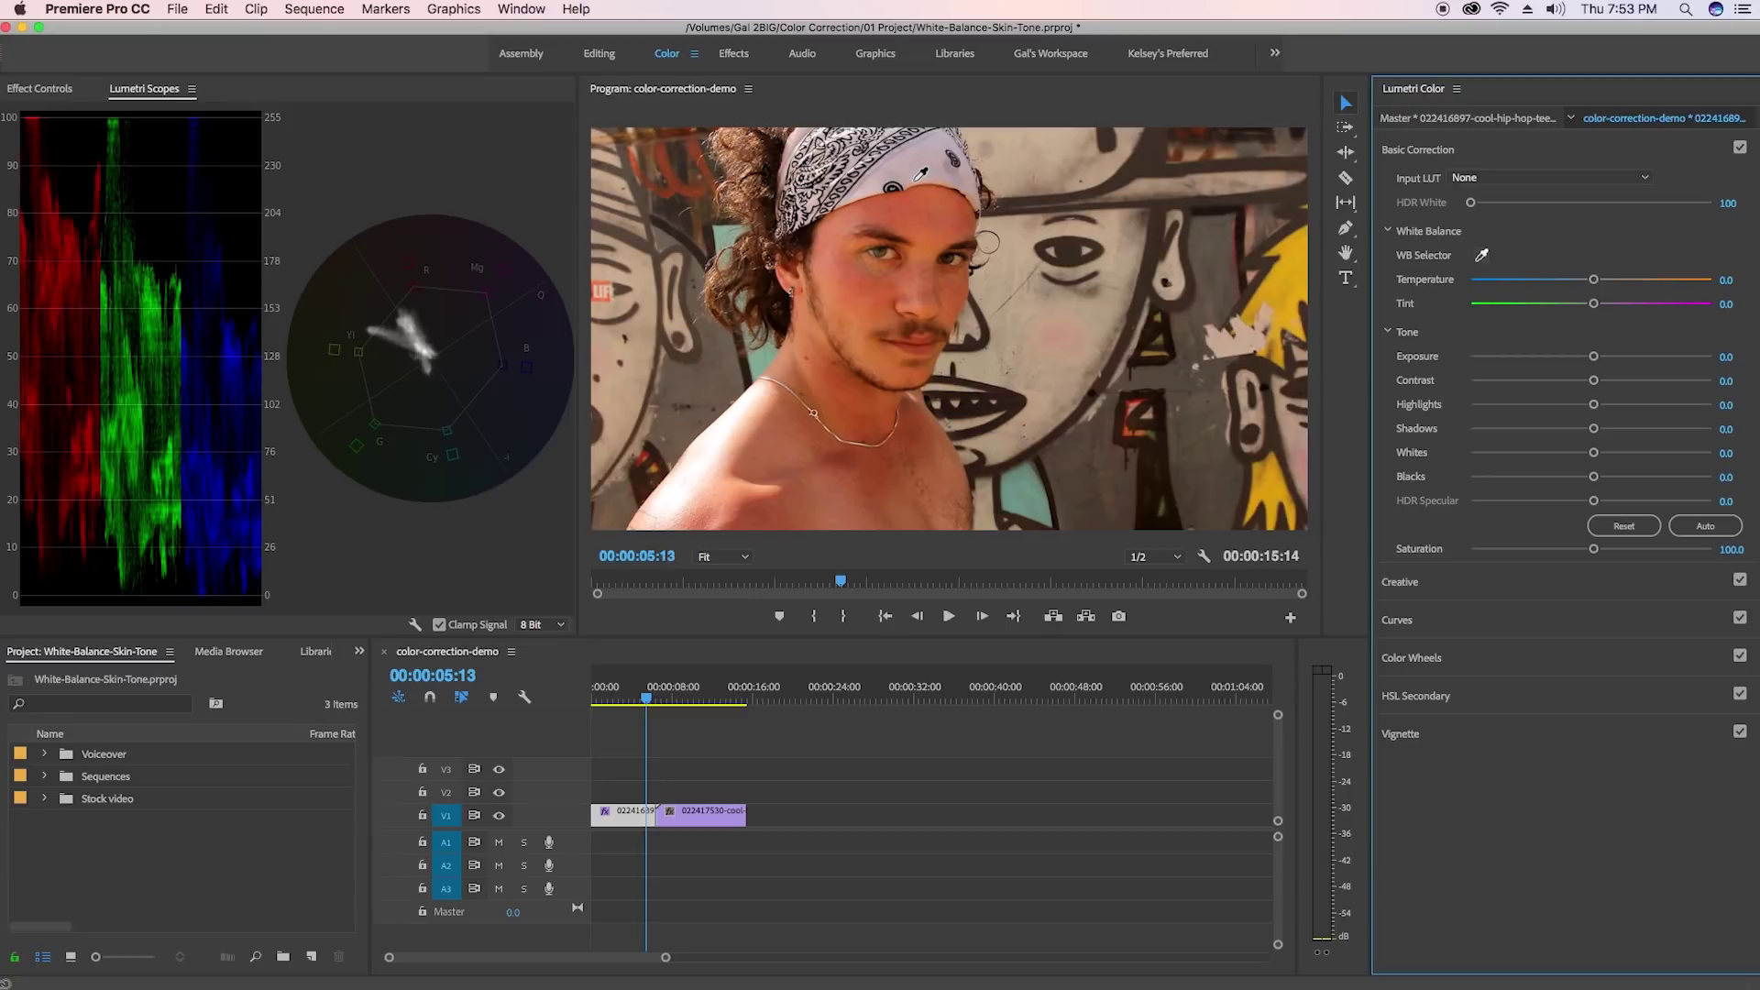
{"action": "left_click", "coordinate": [918, 176]}
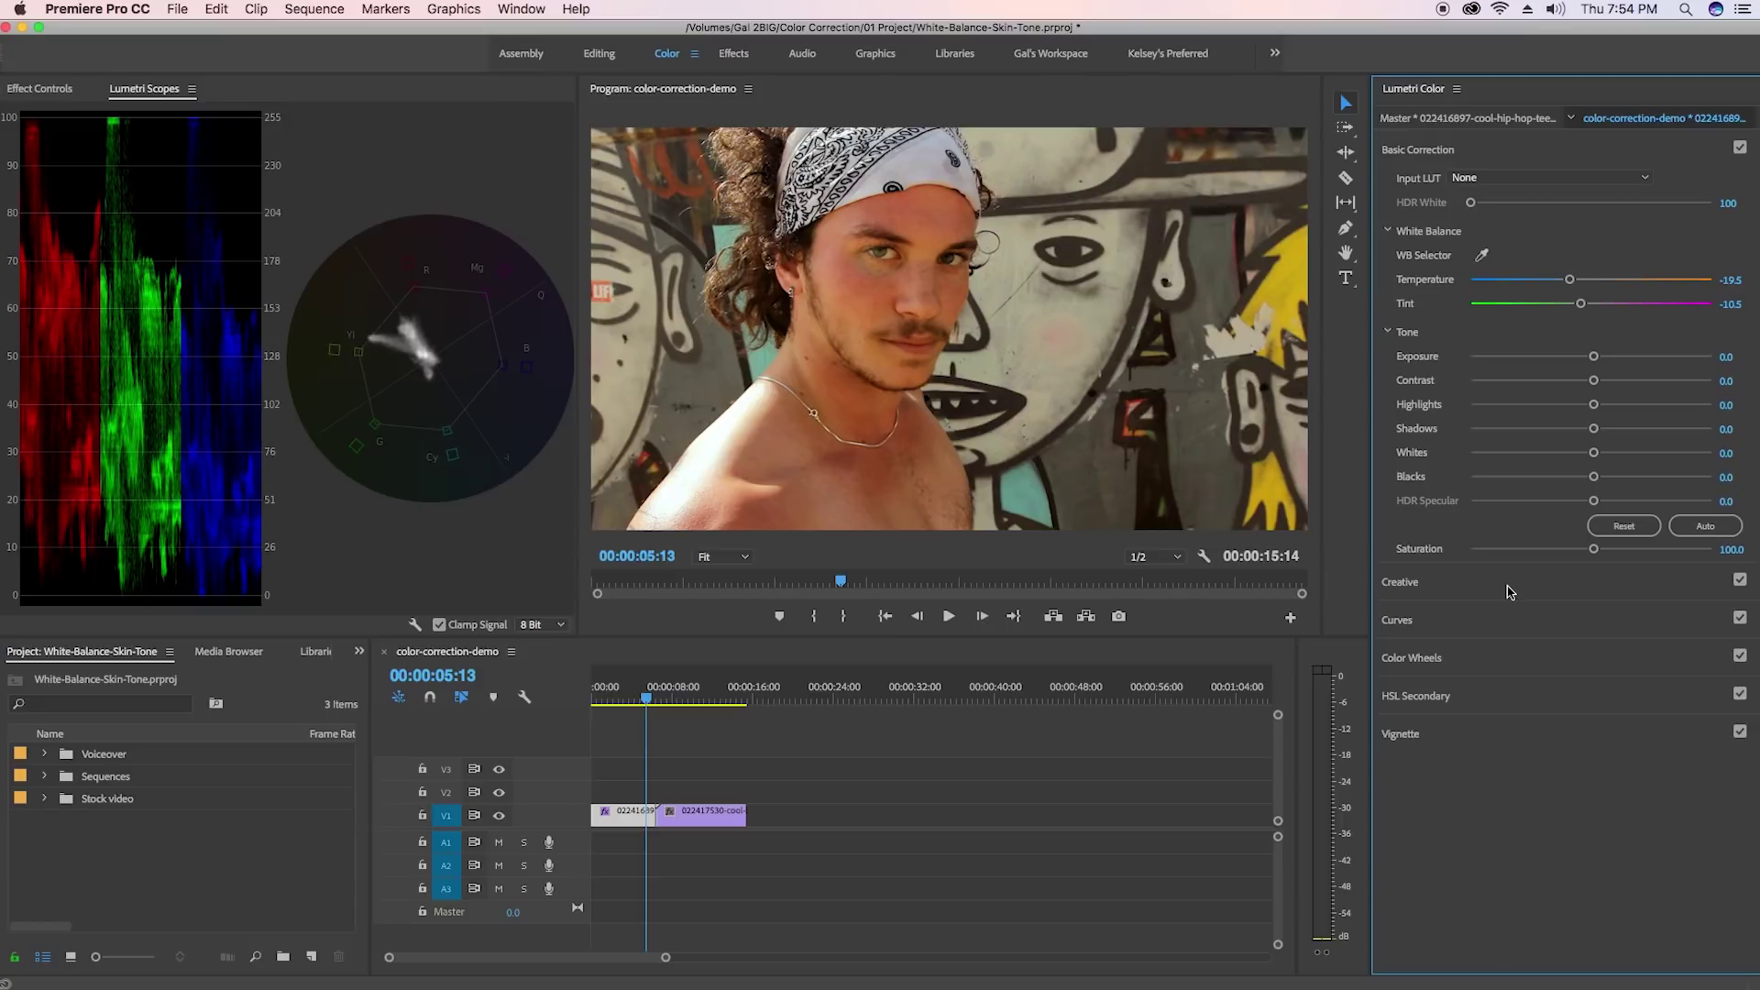
Drag the blue curve's white point left to cool the highlights.
{"action": "left_click", "coordinate": [1476, 626]}
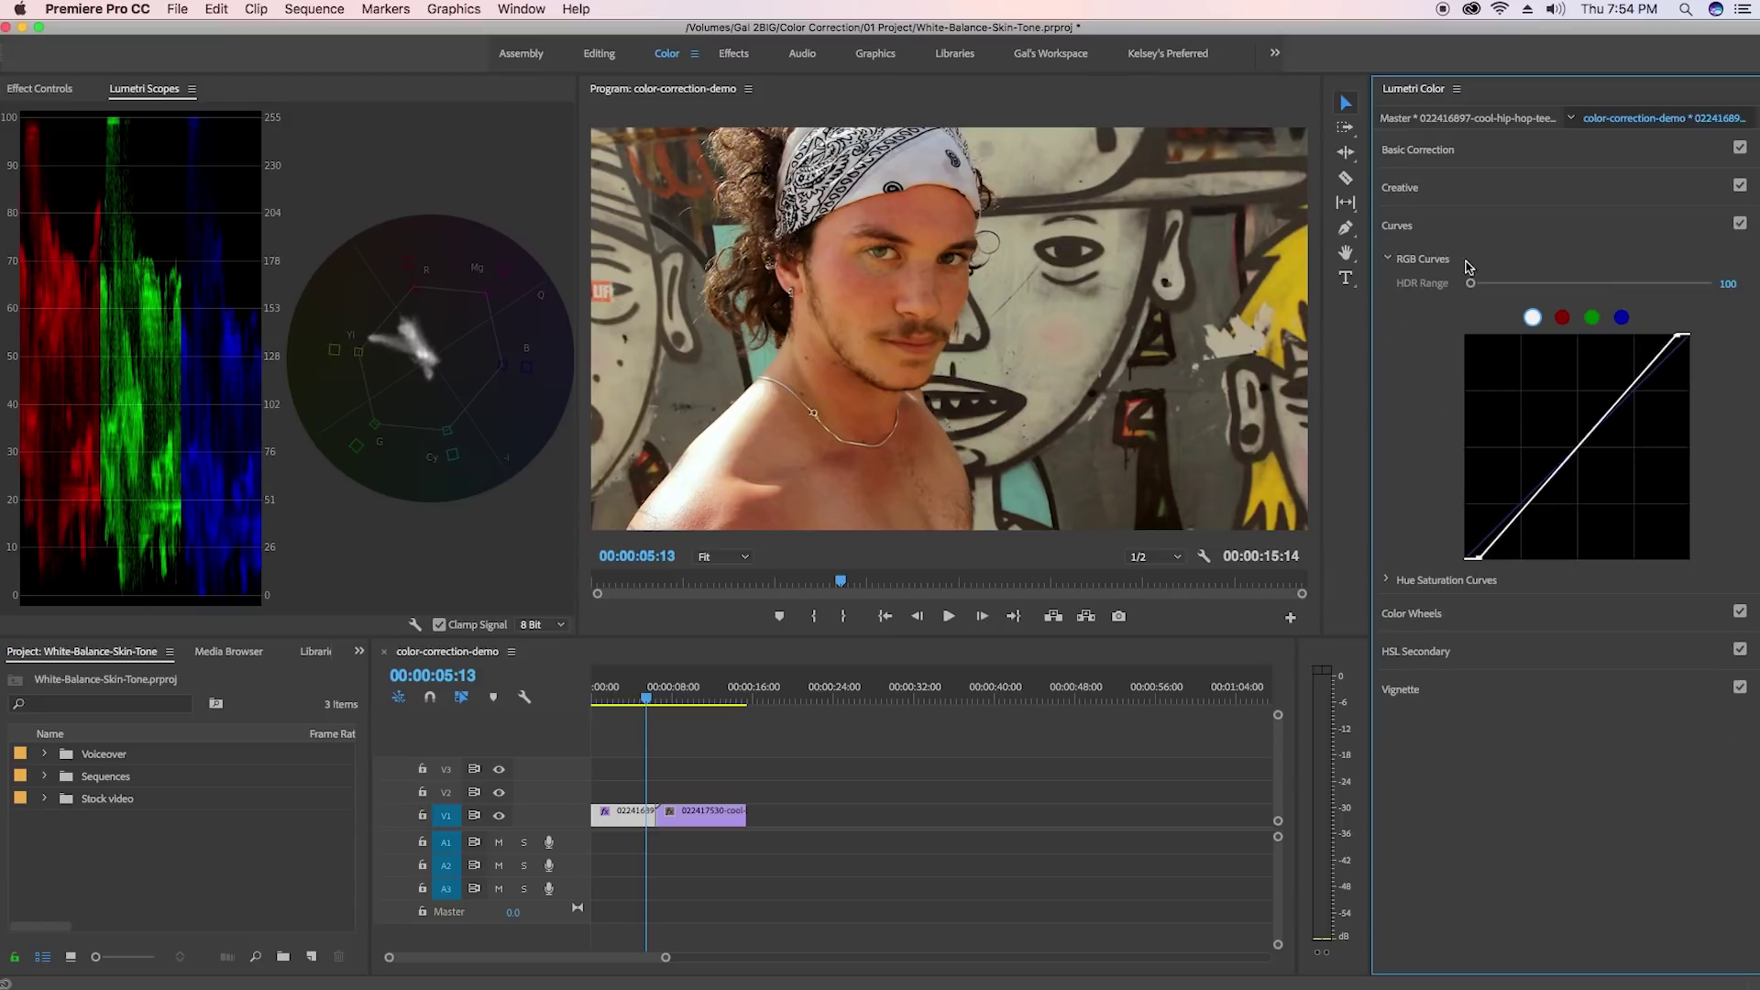
{"action": "left_click", "coordinate": [1622, 317]}
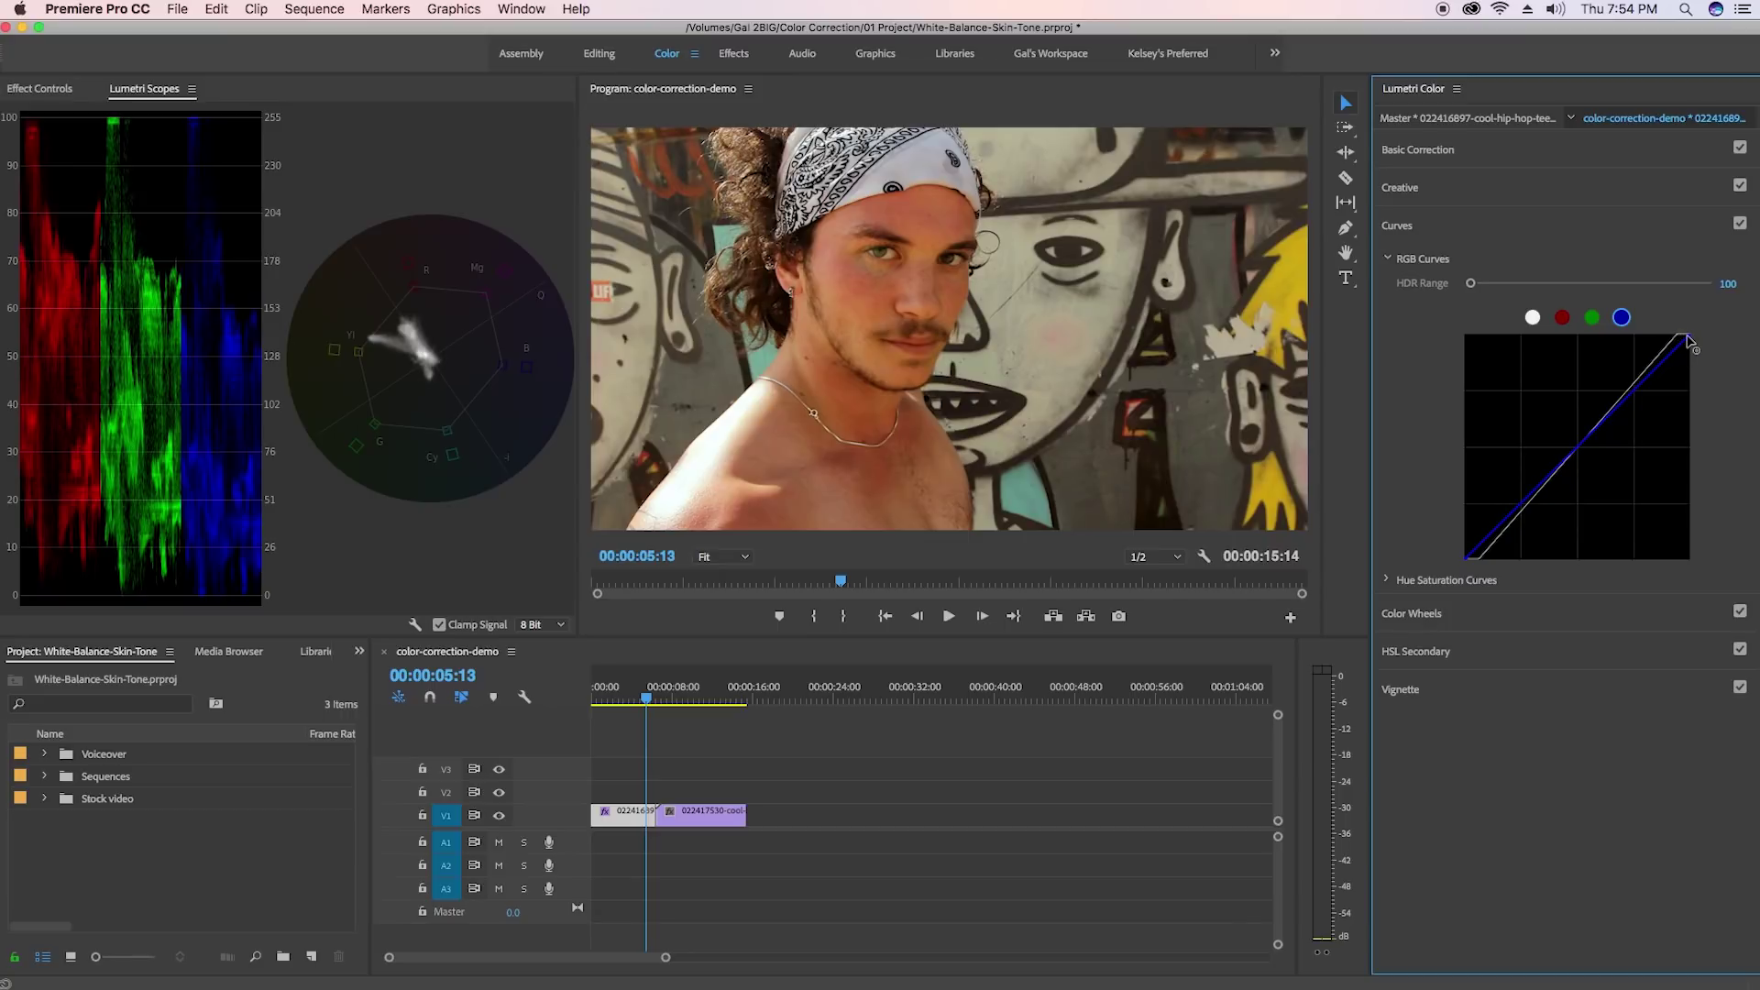
{"action": "left_click_drag", "start_coordinate": [1686, 339], "coordinate": [1653, 344]}
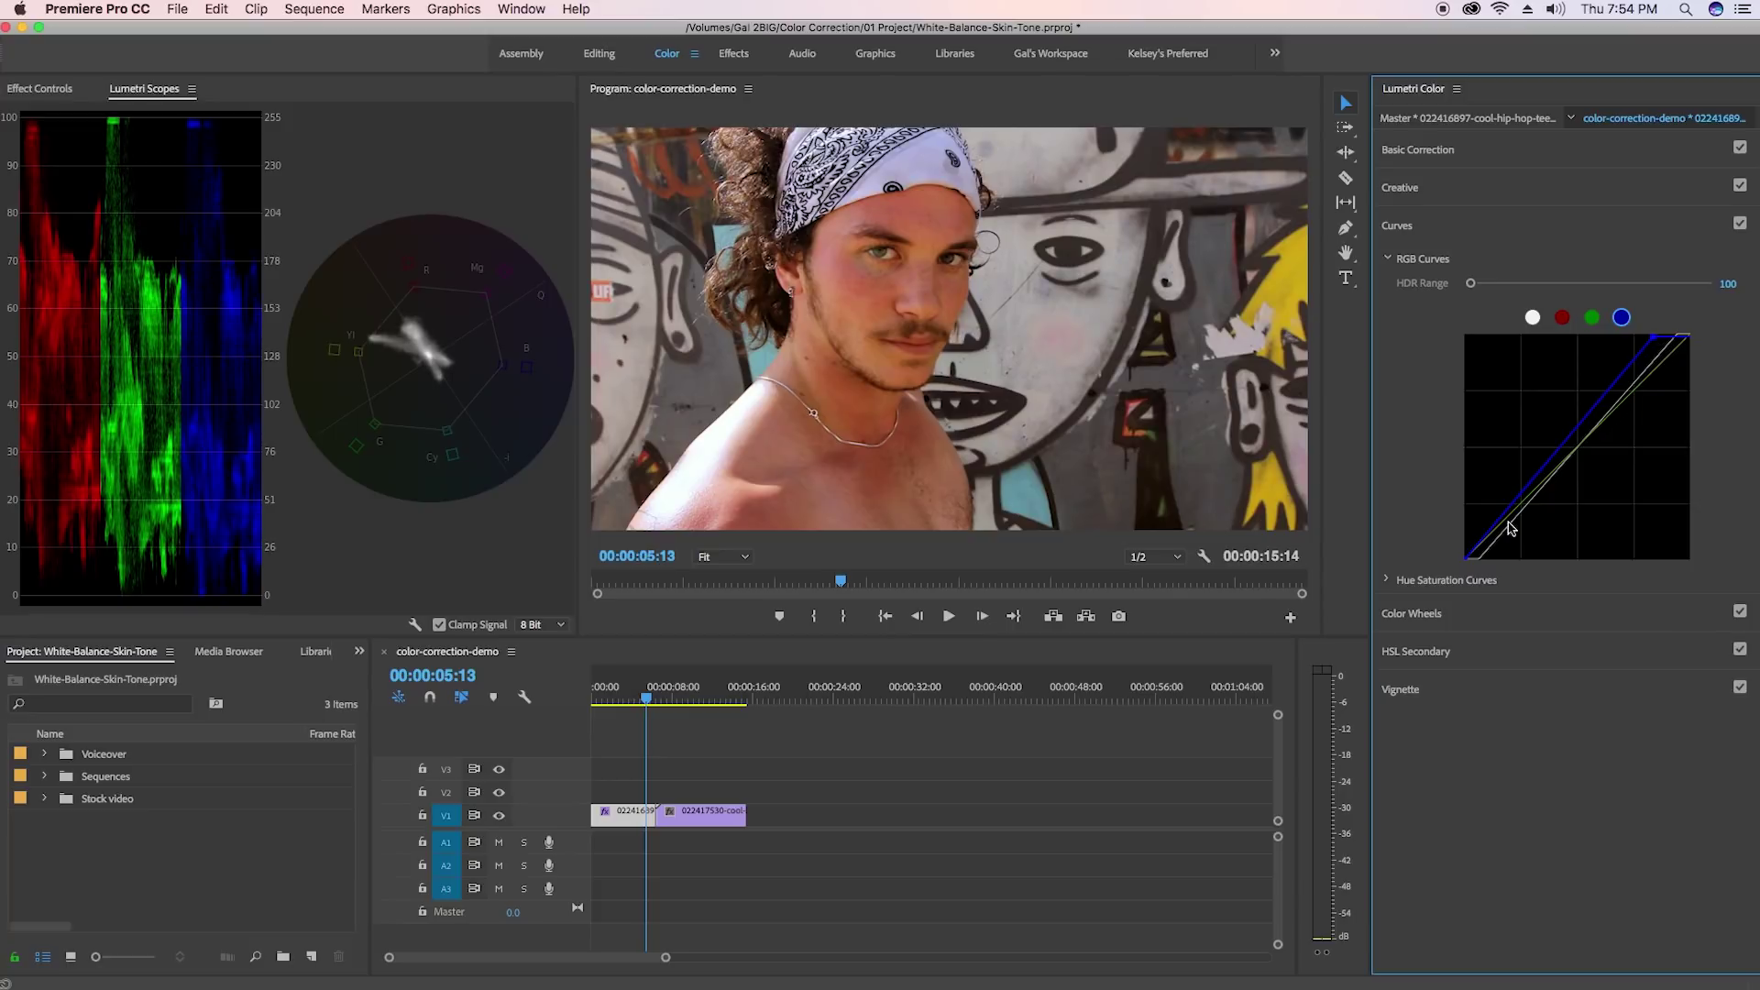
Nudge the red curve's shadow point and show the Effect Controls panel.
{"action": "left_click", "coordinate": [1561, 318]}
{"action": "left_click_drag", "start_coordinate": [1469, 559], "coordinate": [1472, 561]}
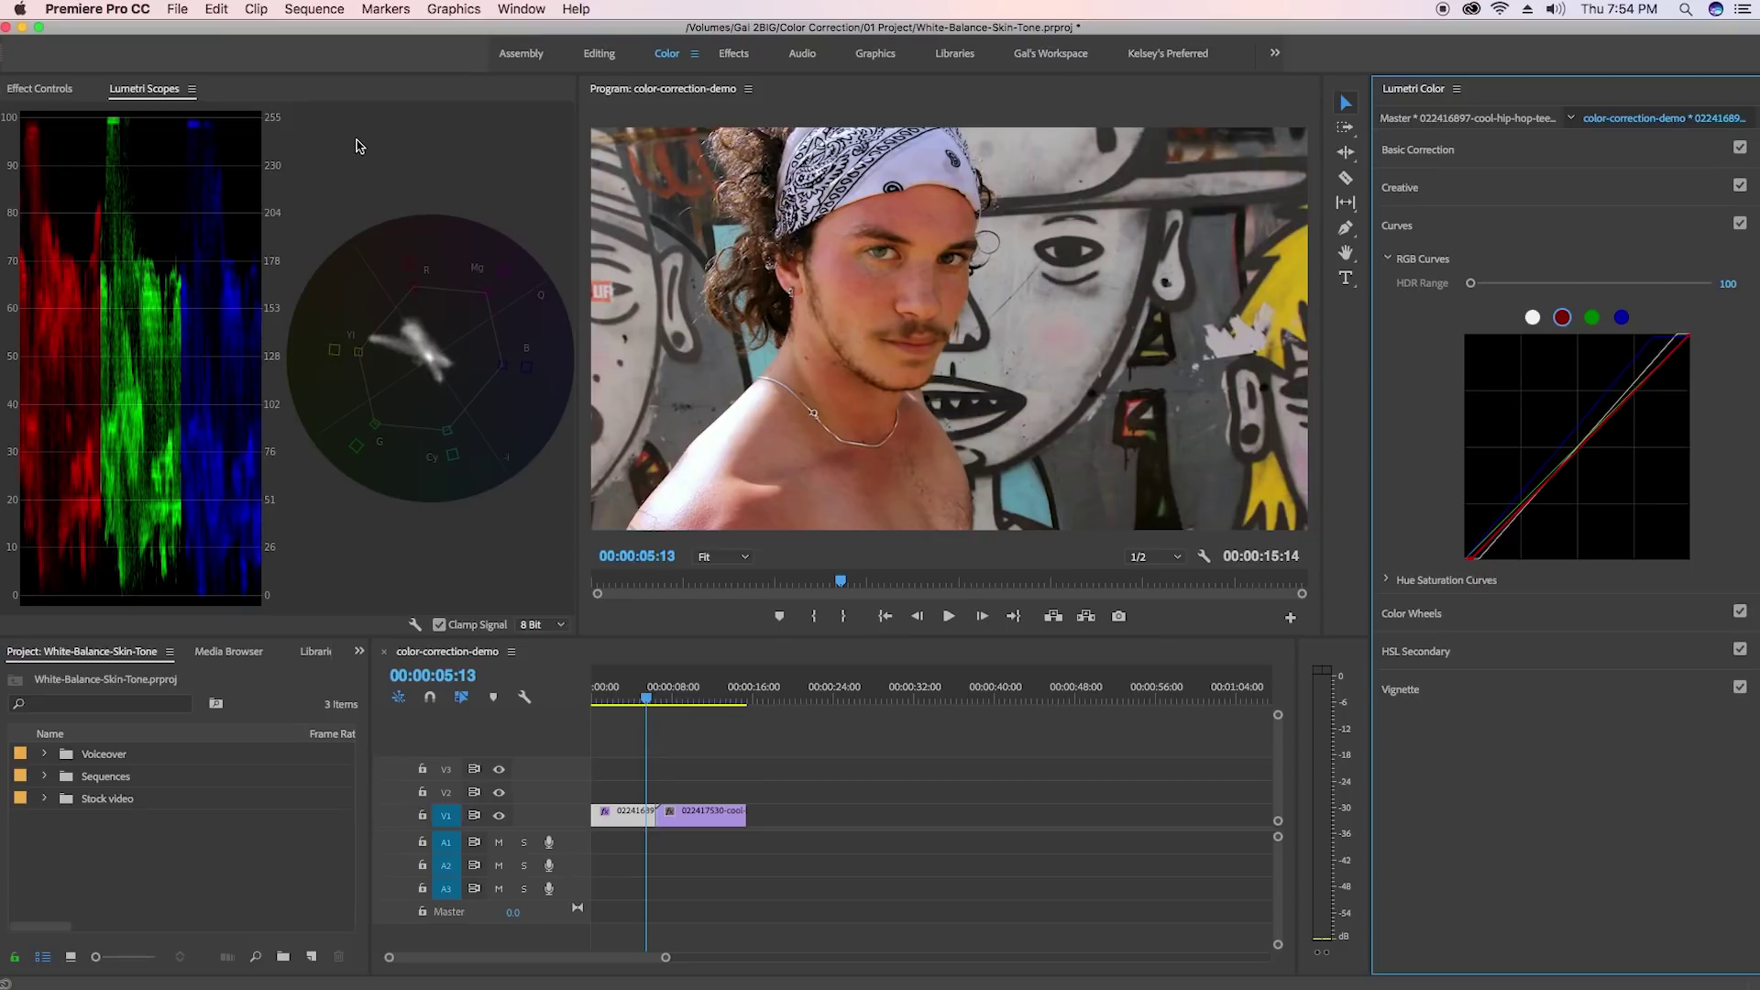
{"action": "left_click", "coordinate": [39, 91]}
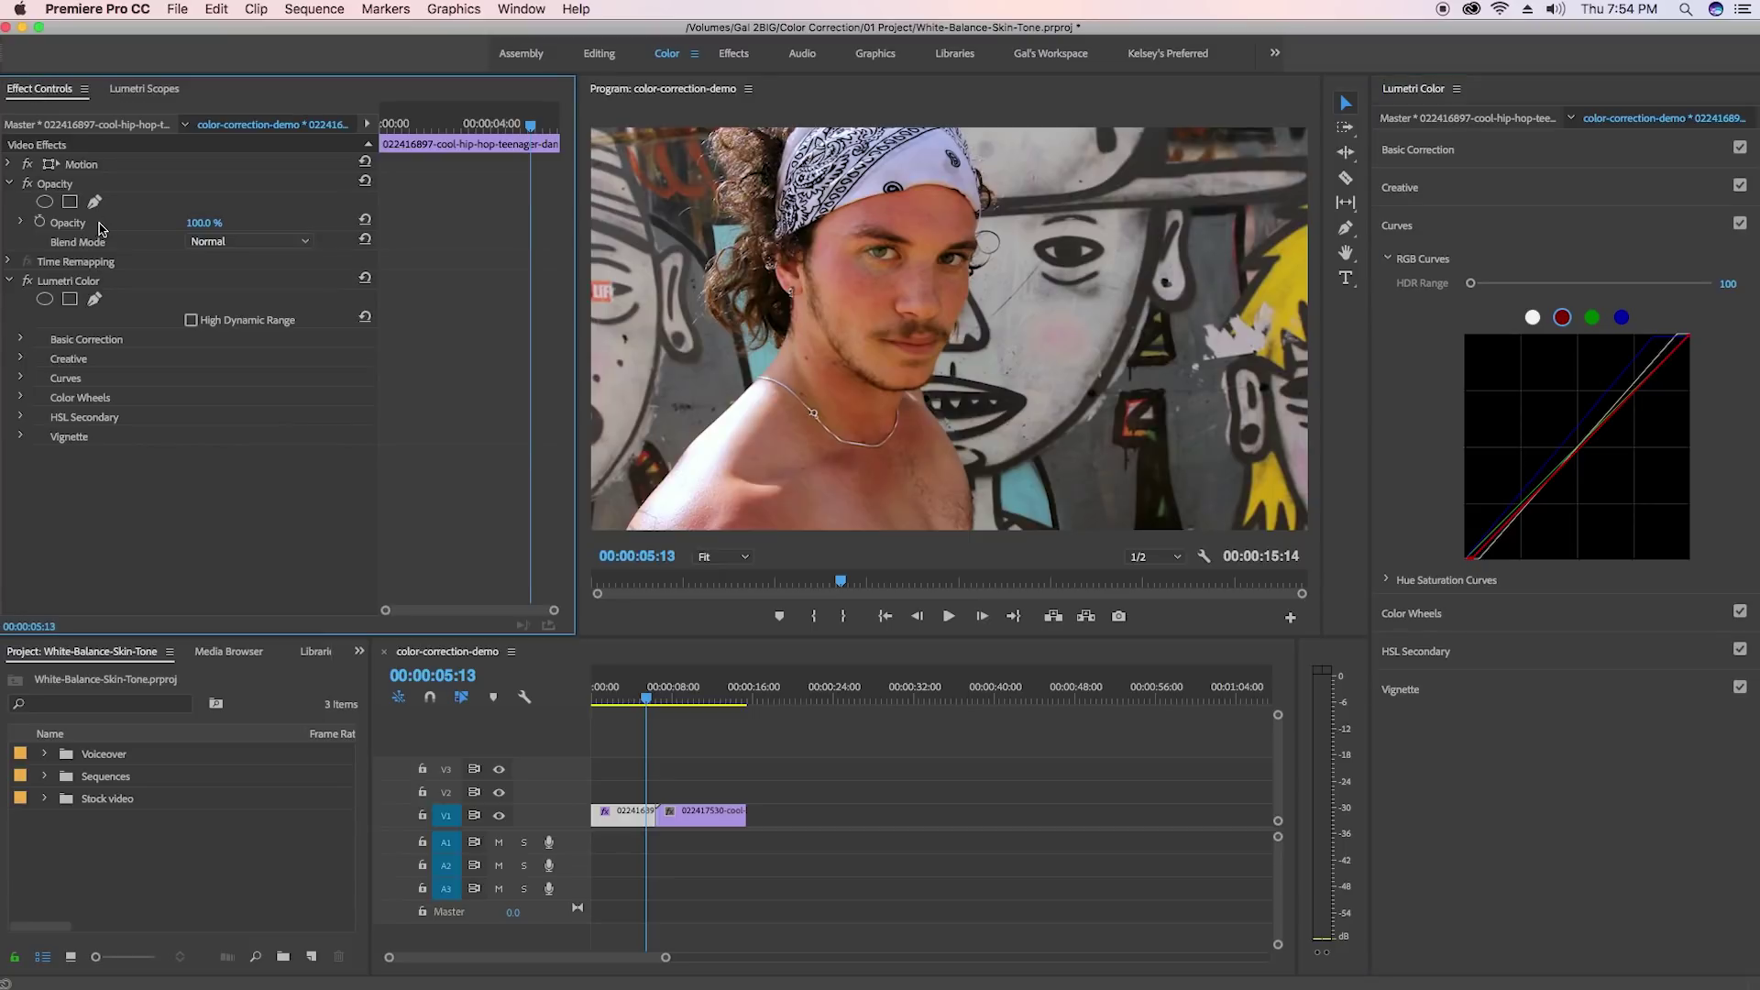
Draw a closed four-point freehand opacity mask around a small patch of the dancer's cheek.
{"action": "left_click", "coordinate": [94, 202]}
{"action": "left_click", "coordinate": [842, 262]}
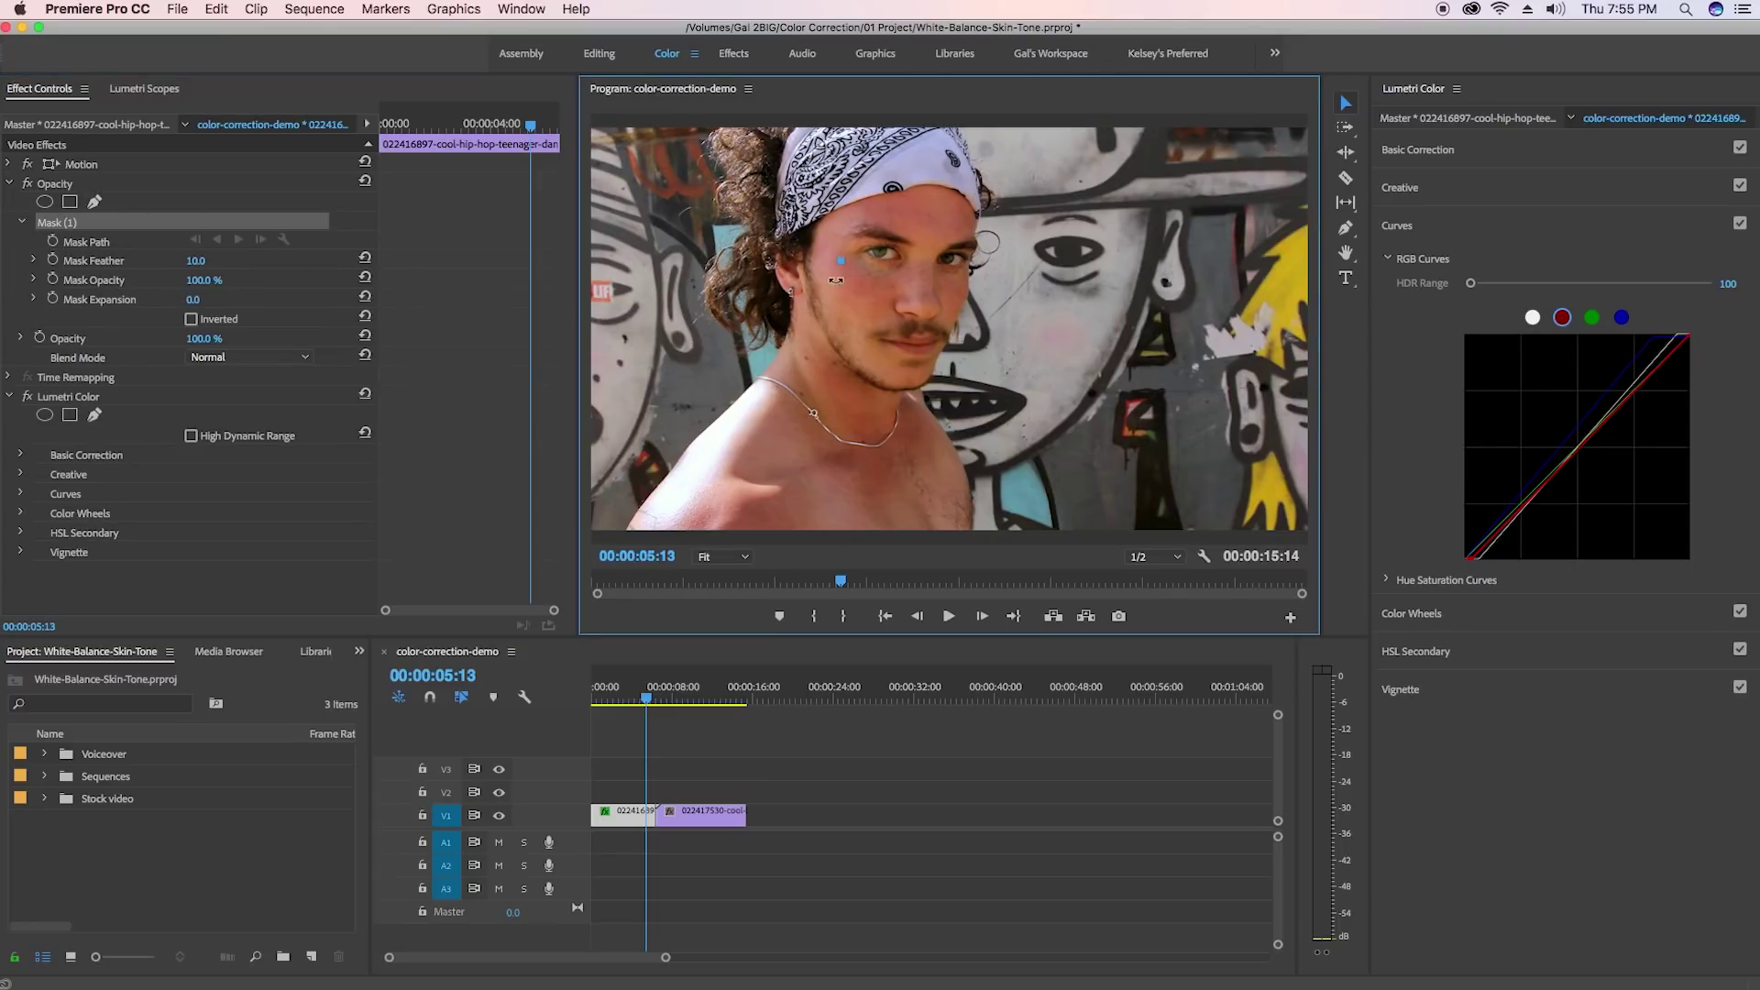
{"action": "left_click", "coordinate": [833, 310]}
{"action": "left_click", "coordinate": [857, 341]}
{"action": "left_click", "coordinate": [875, 291]}
{"action": "left_click", "coordinate": [839, 261]}
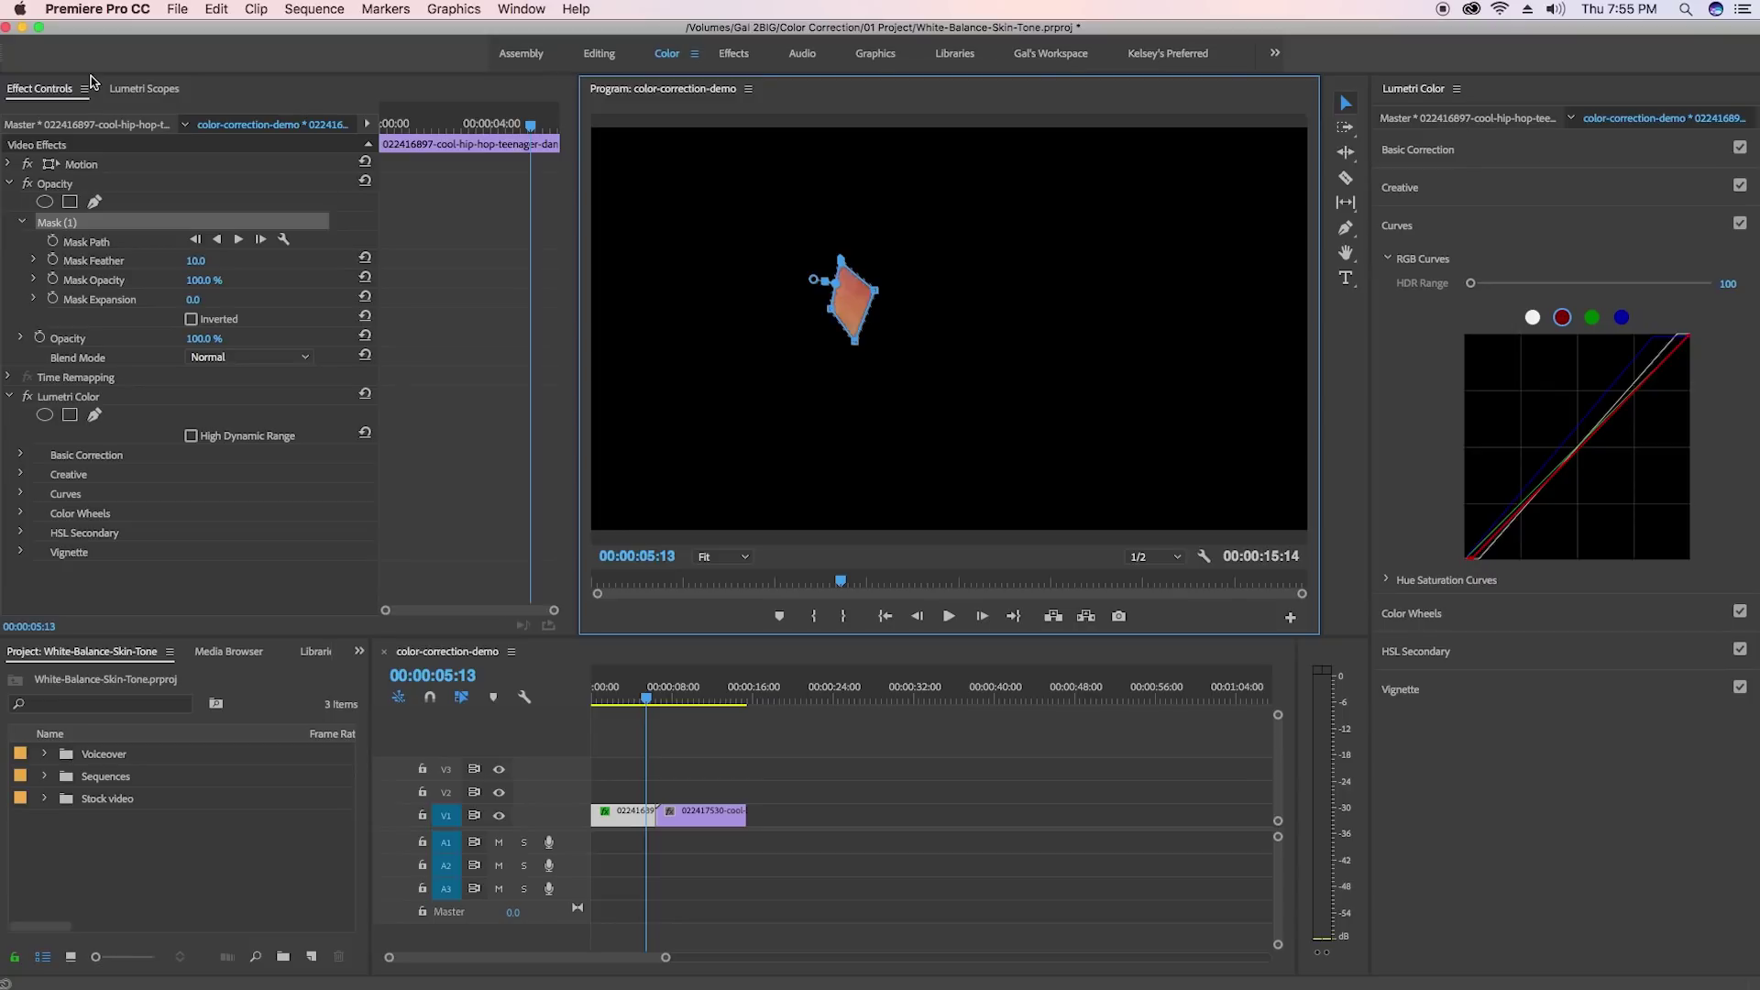
Return to Lumetri Scopes to read the vectorscope trace of the masked cheek.
{"action": "left_click", "coordinate": [128, 90]}
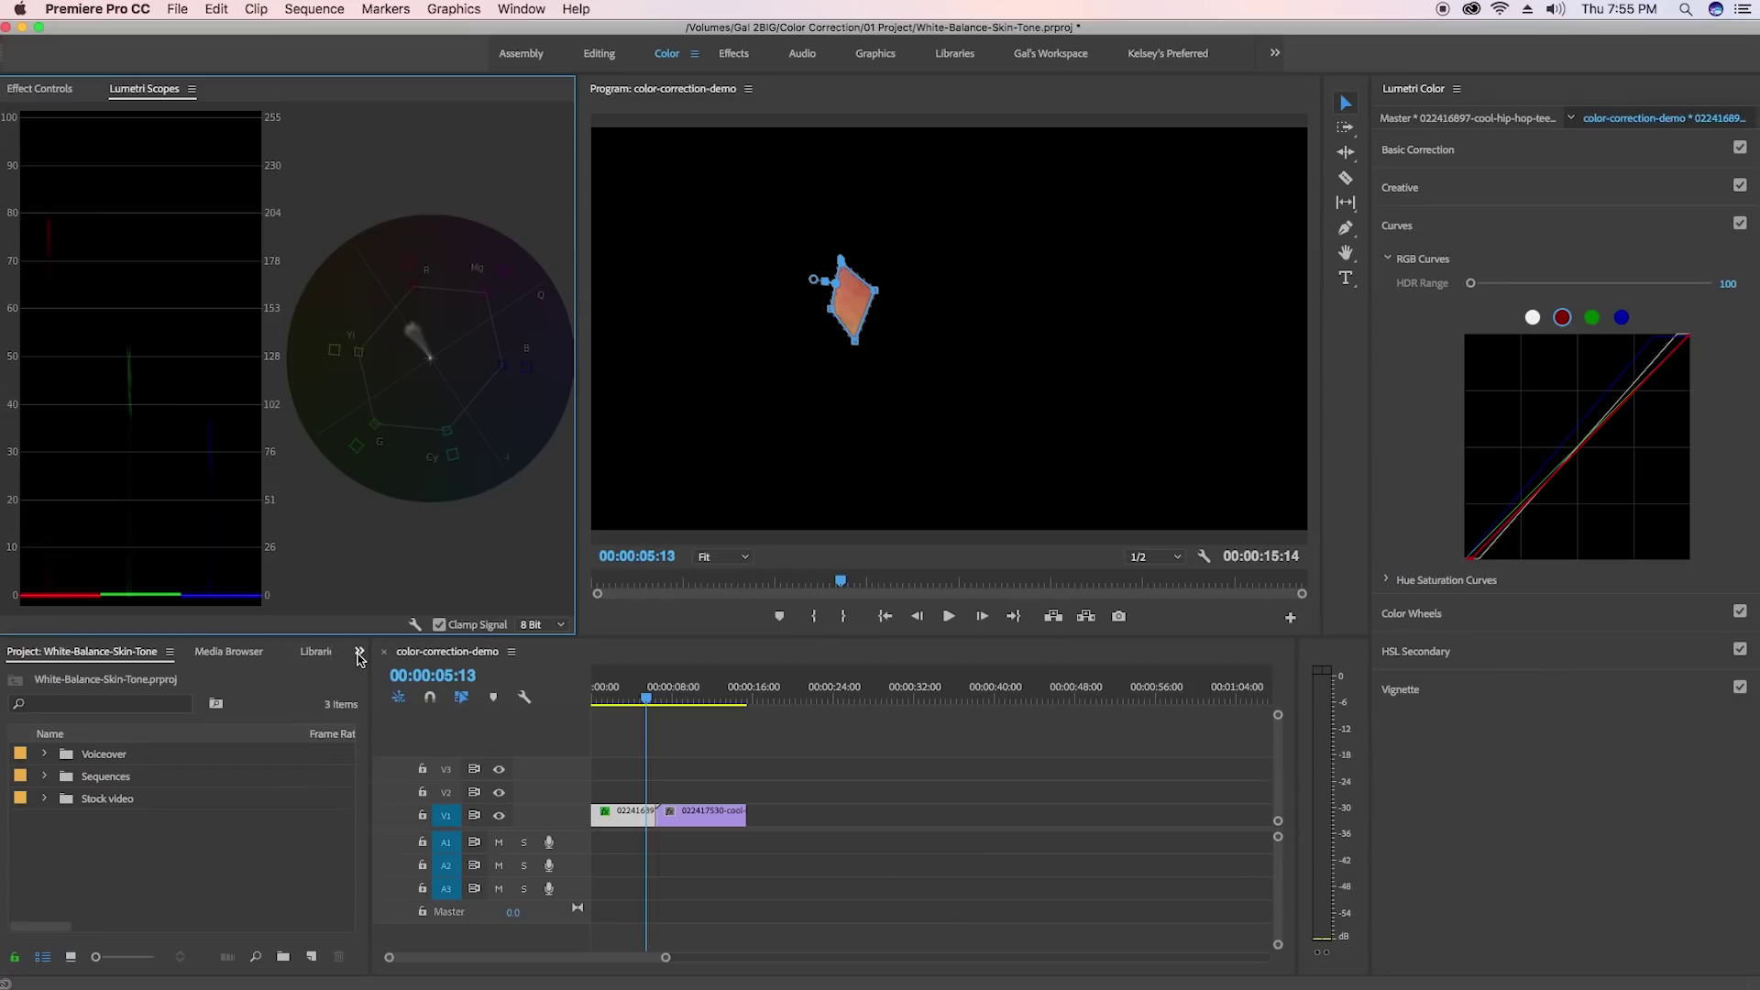
Drag Fast Color Corrector from the Effects panel onto the V1 dancer clip and view its settings.
{"action": "left_click", "coordinate": [359, 655]}
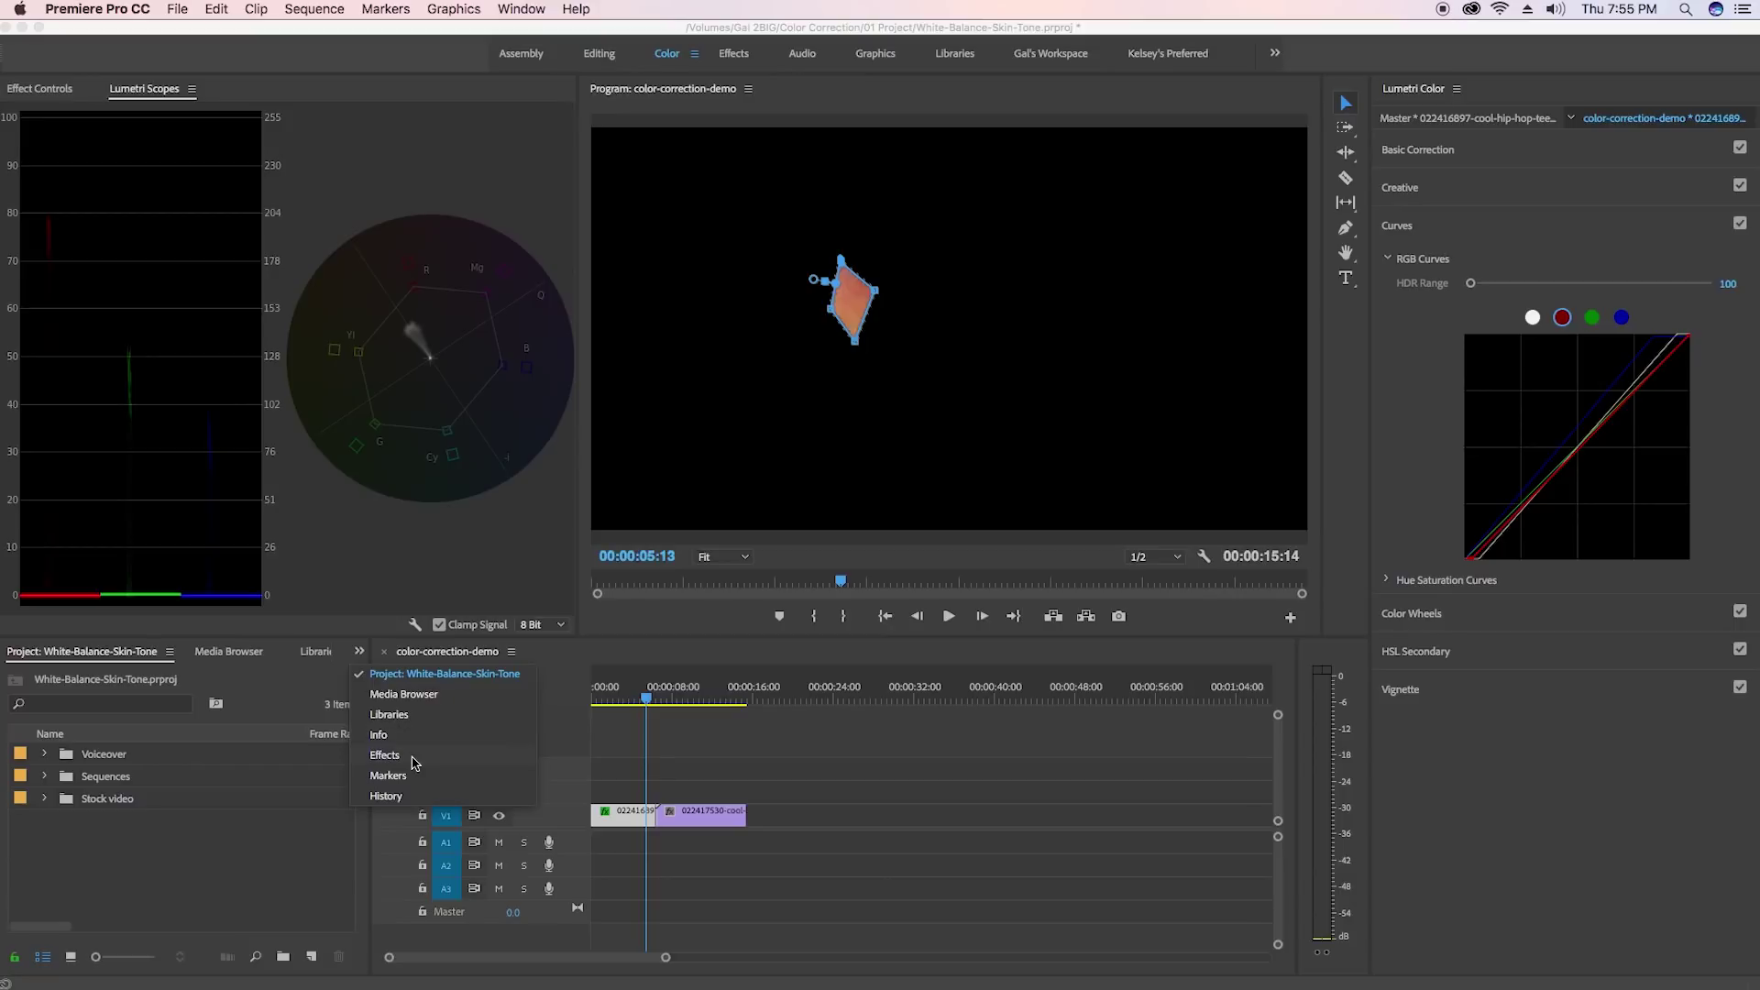
{"action": "left_click", "coordinate": [383, 755]}
{"action": "left_click", "coordinate": [91, 699]}
{"action": "type", "text": "fast"}
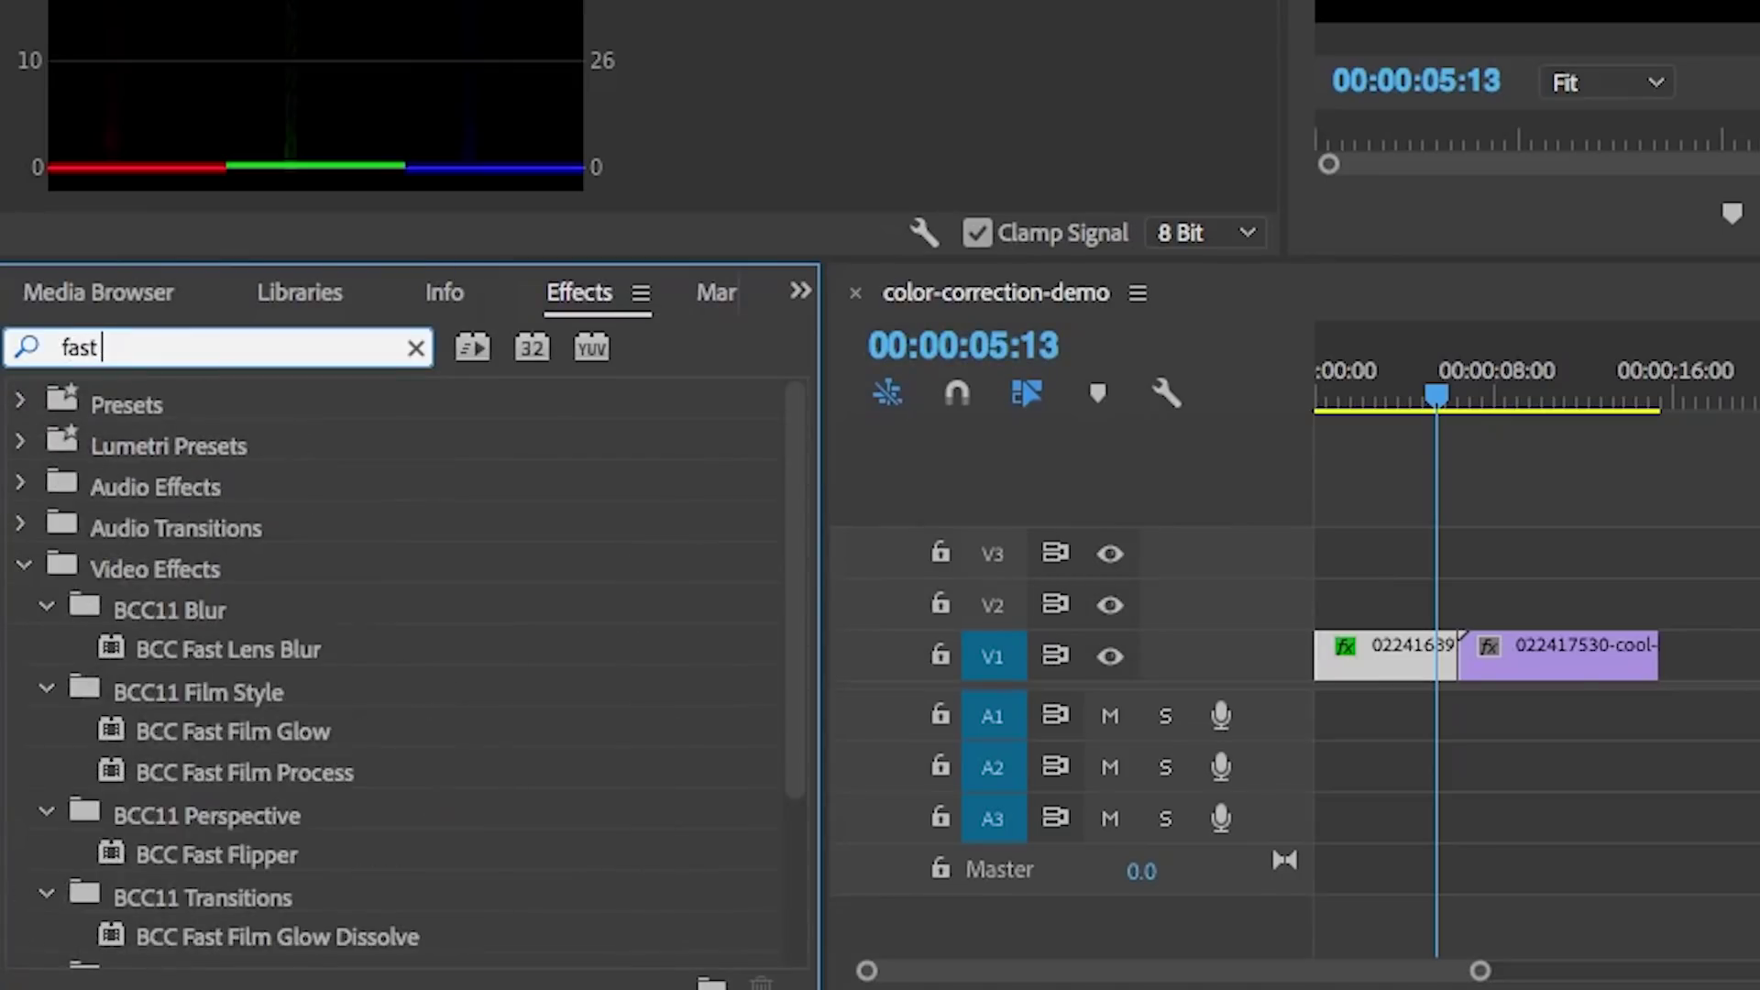
{"action": "type", "text": " color"}
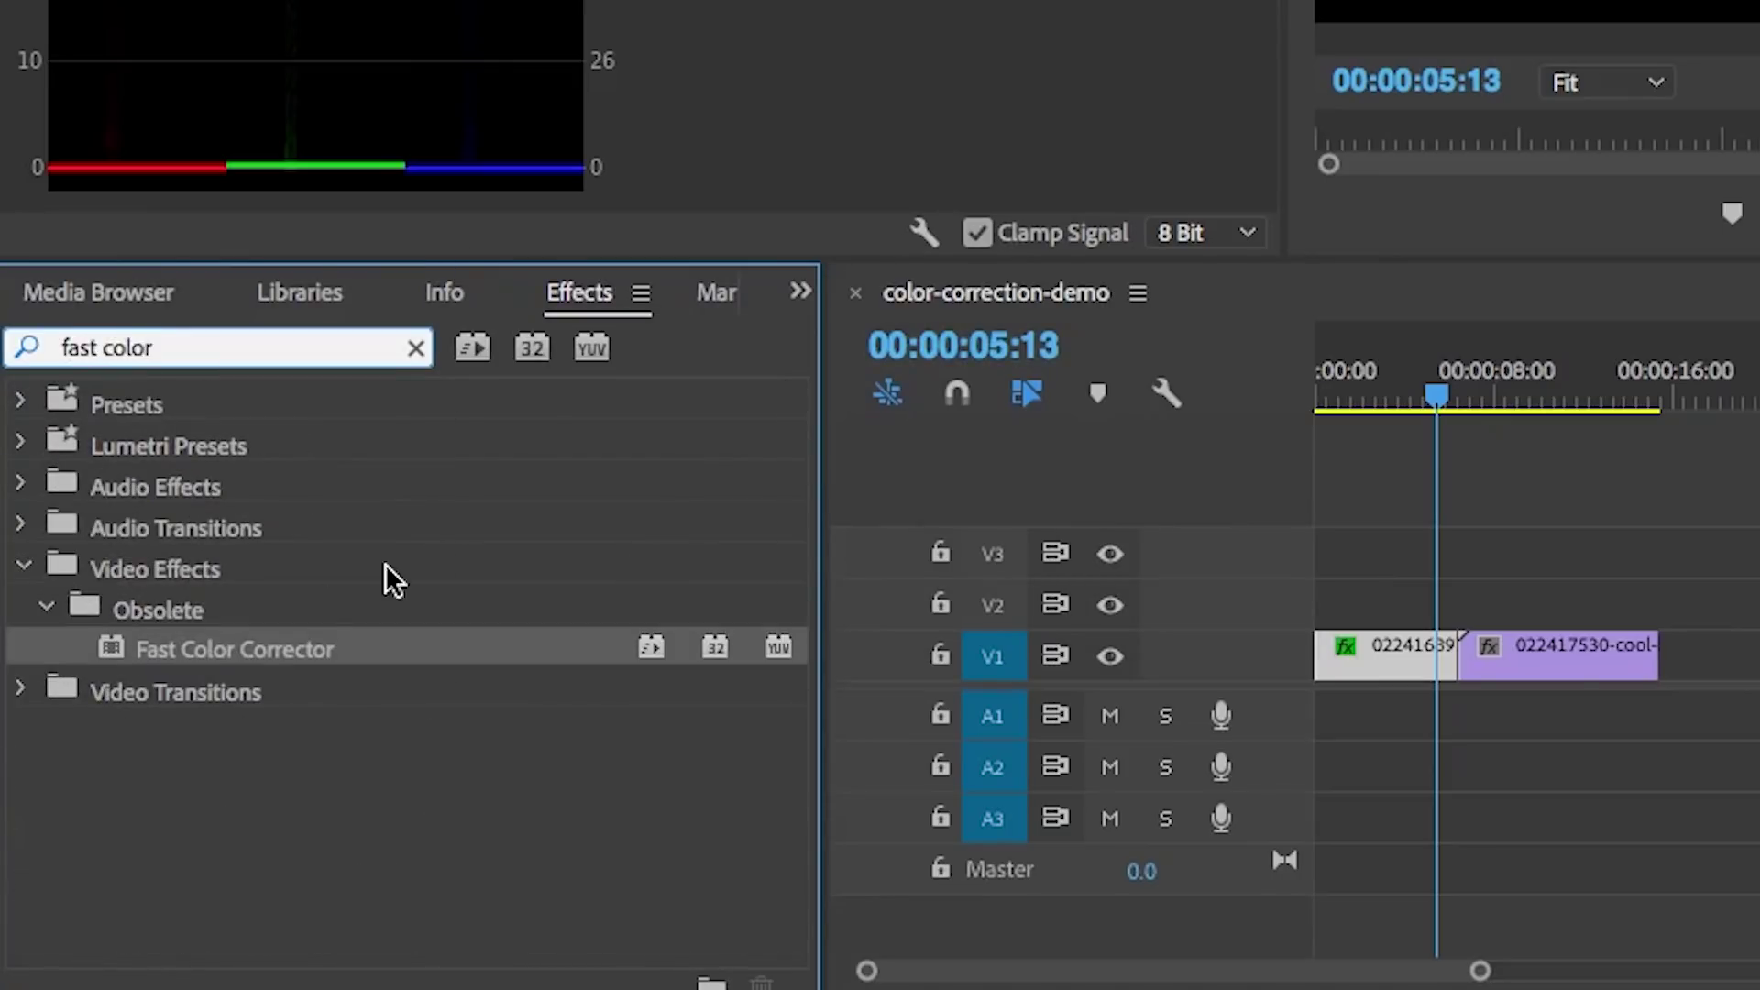
{"action": "left_click", "coordinate": [192, 655]}
{"action": "left_click_drag", "start_coordinate": [192, 655], "coordinate": [1396, 660]}
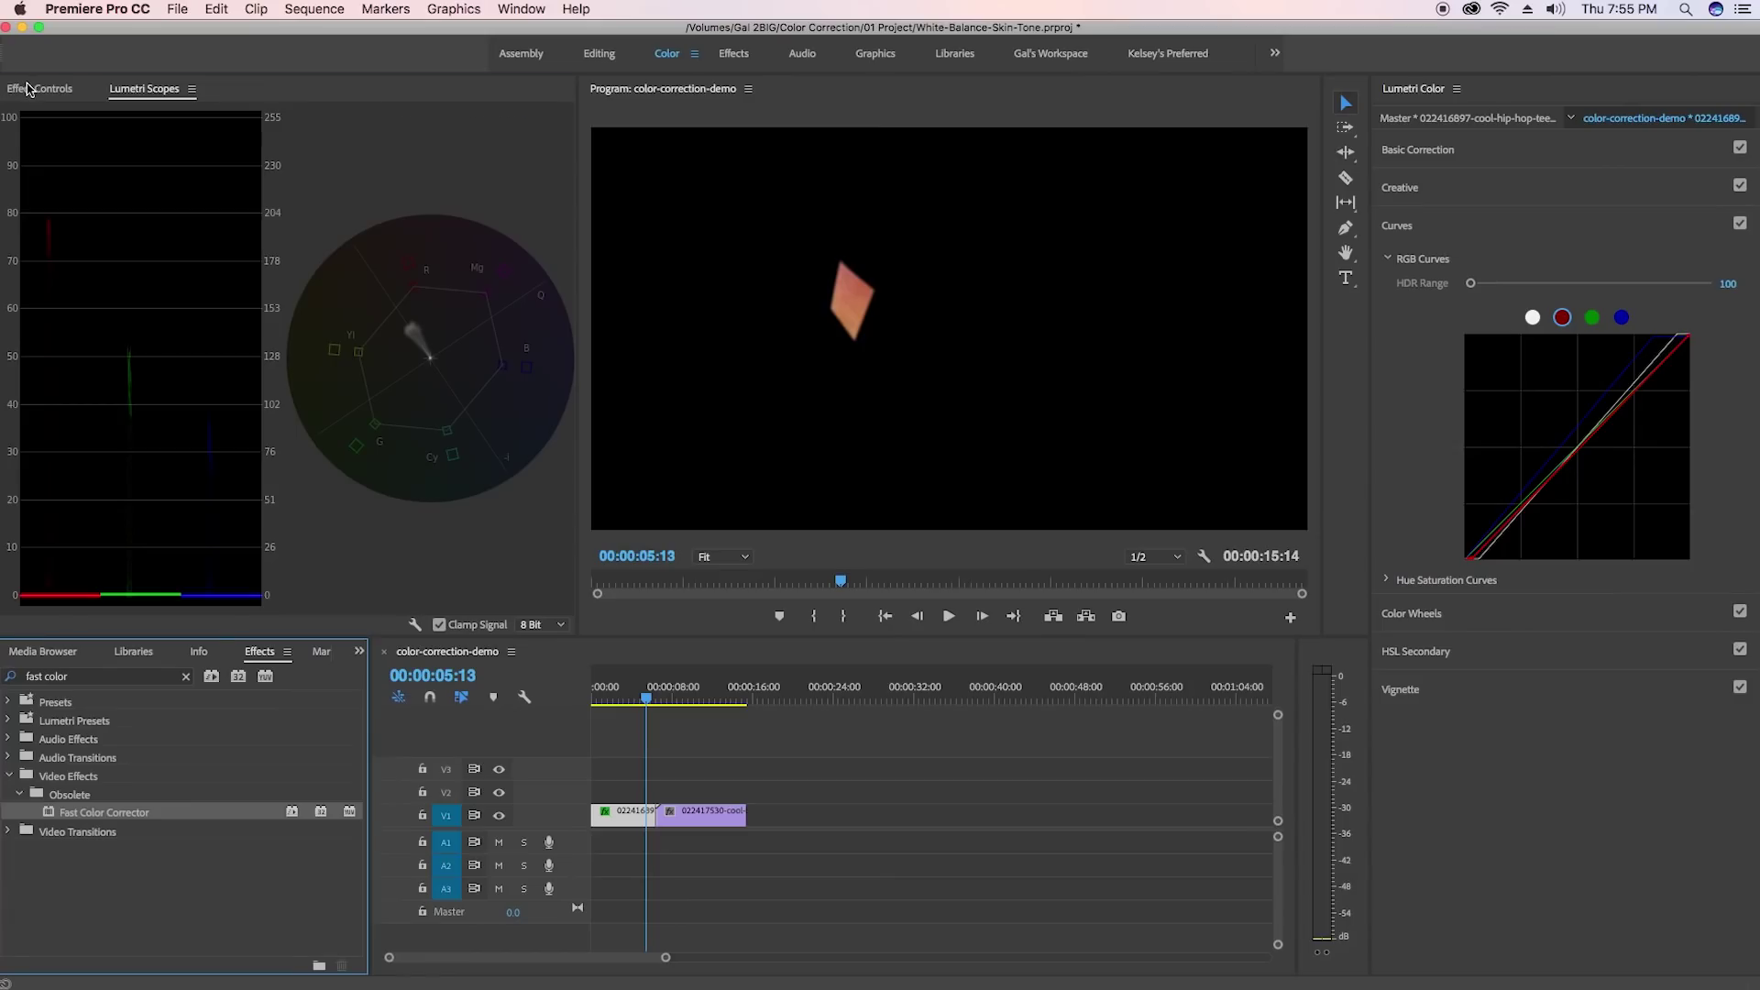
{"action": "left_click", "coordinate": [35, 88]}
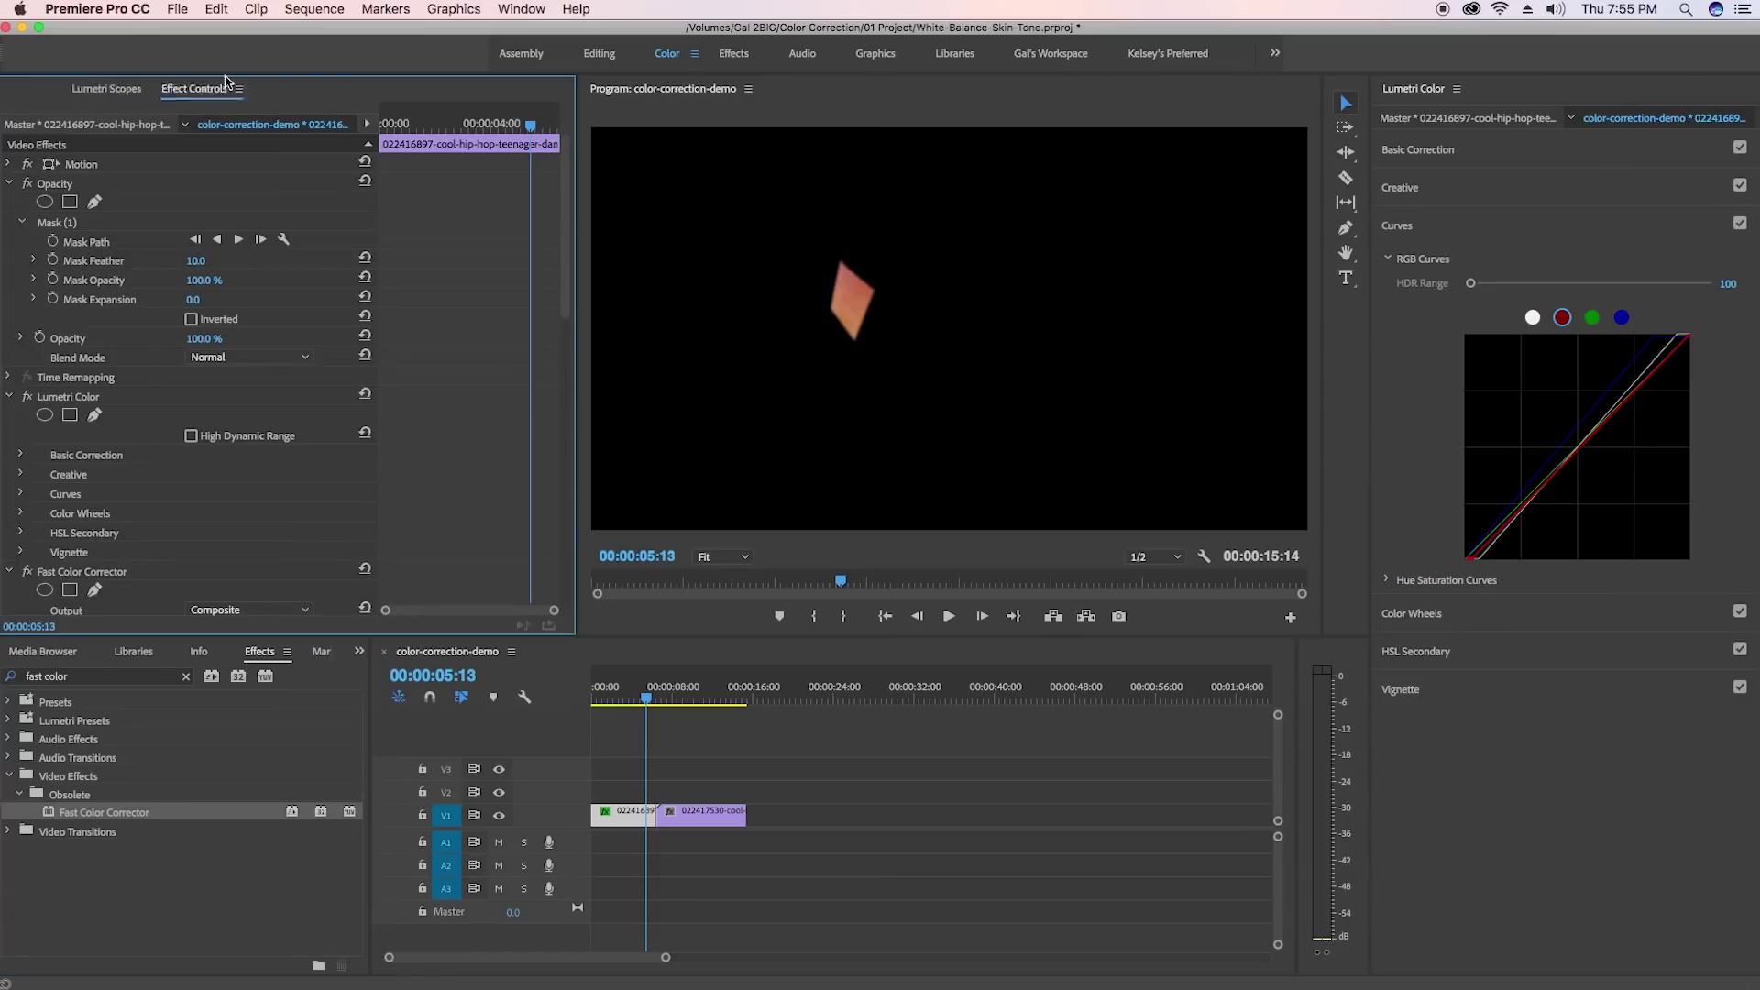
Dock Effect Controls beside the scopes and scrub Fast Color Corrector hue onto the skin line.
{"action": "left_click_drag", "start_coordinate": [1129, 80], "coordinate": [1460, 94]}
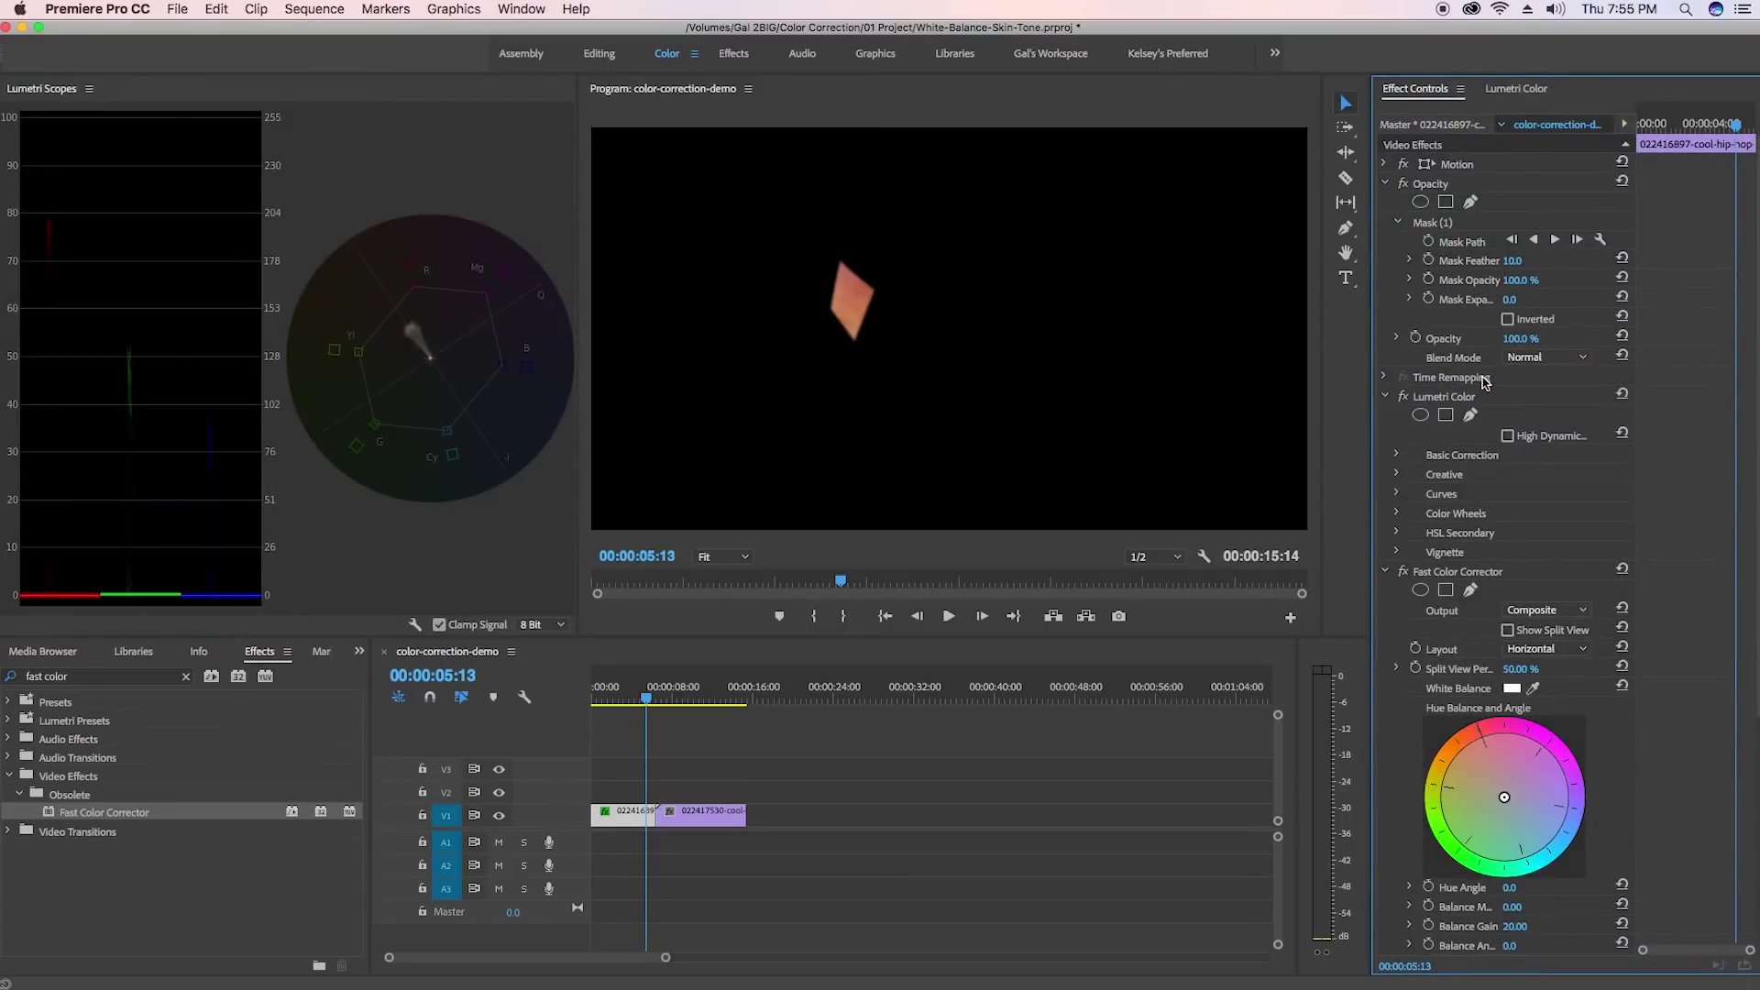
{"action": "scroll", "coordinate": [1483, 381], "scroll_direction": "down", "scroll_amount": 2}
{"action": "scroll", "coordinate": [1483, 381], "scroll_direction": "down", "scroll_amount": 1}
{"action": "scroll", "coordinate": [1483, 380], "scroll_direction": "down", "scroll_amount": 1}
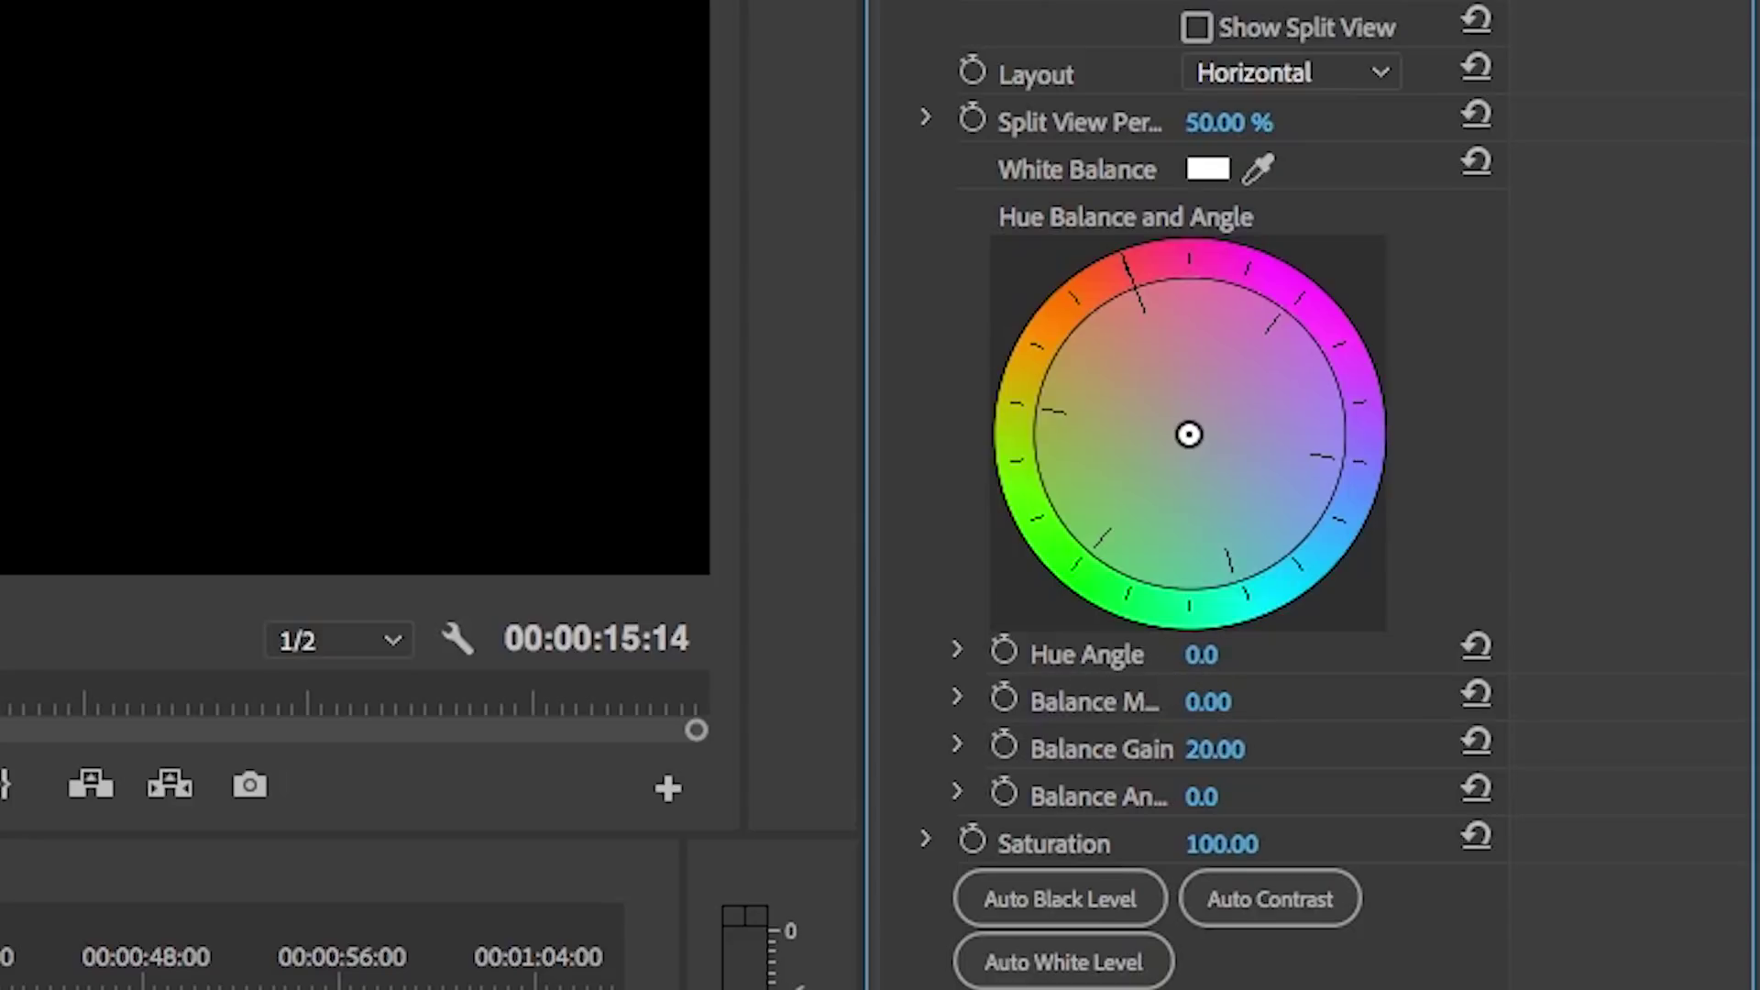
{"action": "mouse_move", "coordinate": [1195, 657]}
{"action": "left_mouse_down"}
{"action": "mouse_move", "coordinate": [1249, 658]}
{"action": "mouse_move", "coordinate": [1183, 659]}
{"action": "left_mouse_up"}
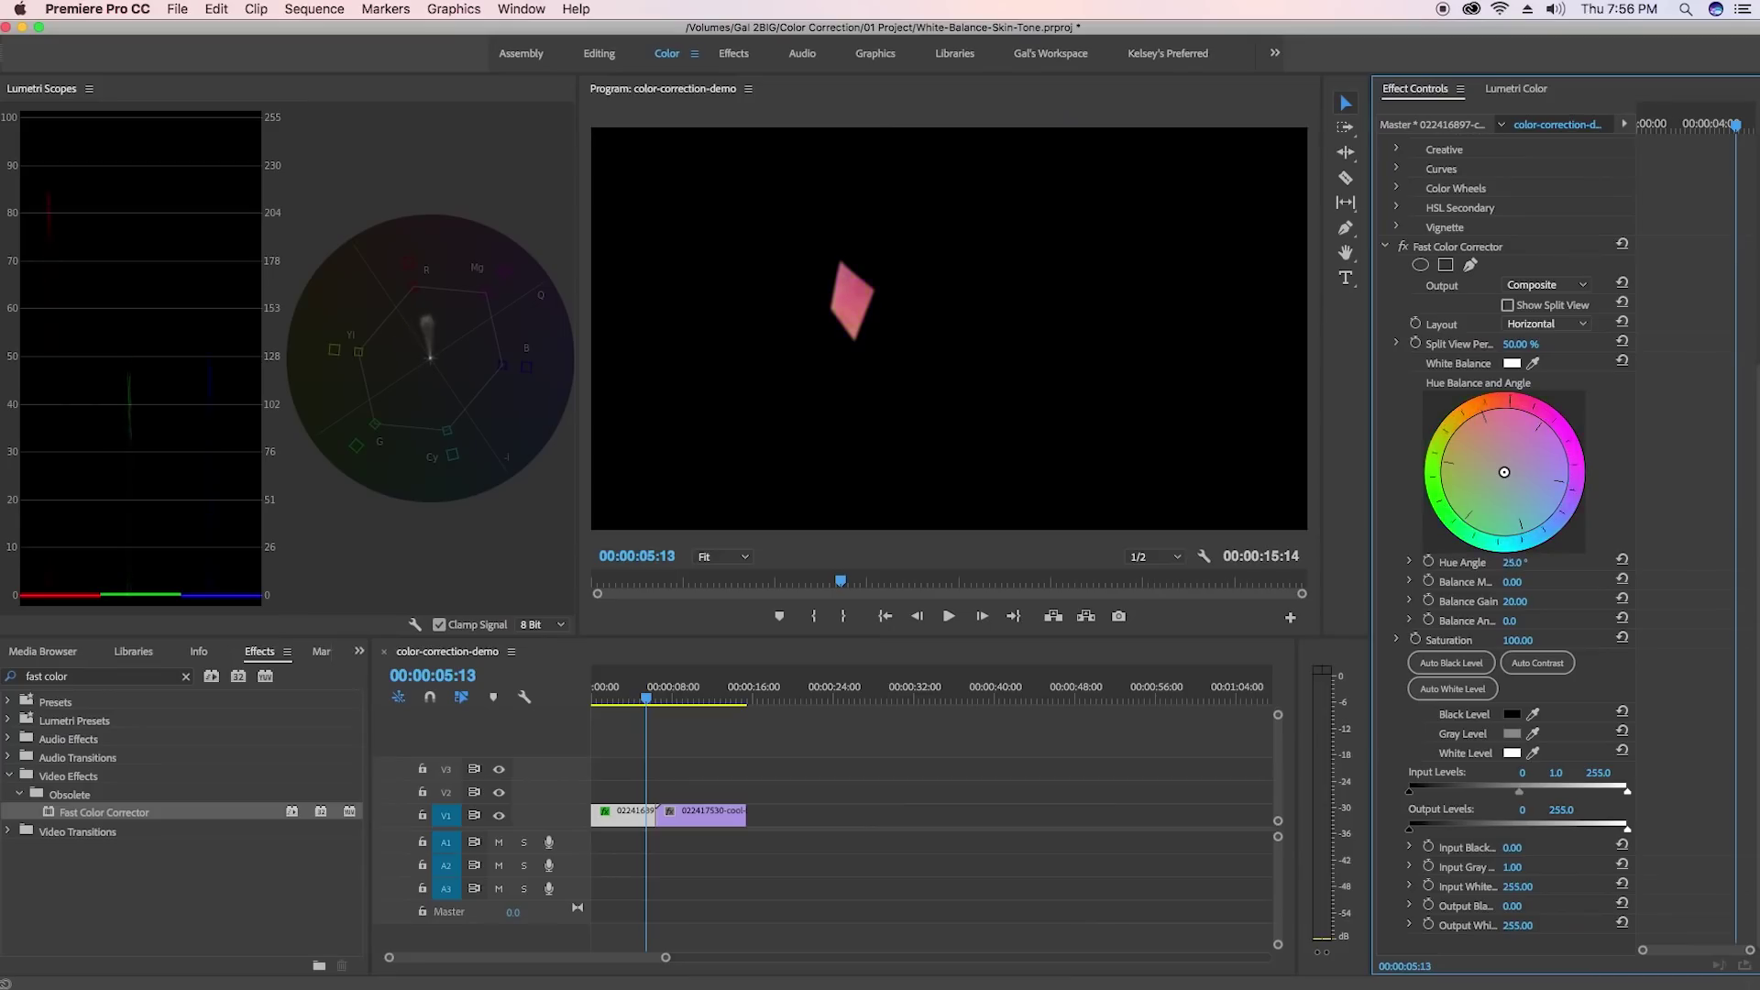
{"action": "mouse_move", "coordinate": [1512, 561]}
{"action": "left_mouse_down"}
{"action": "mouse_move", "coordinate": [1555, 562]}
{"action": "mouse_move", "coordinate": [1492, 562]}
{"action": "mouse_move", "coordinate": [1527, 561]}
{"action": "left_mouse_up"}
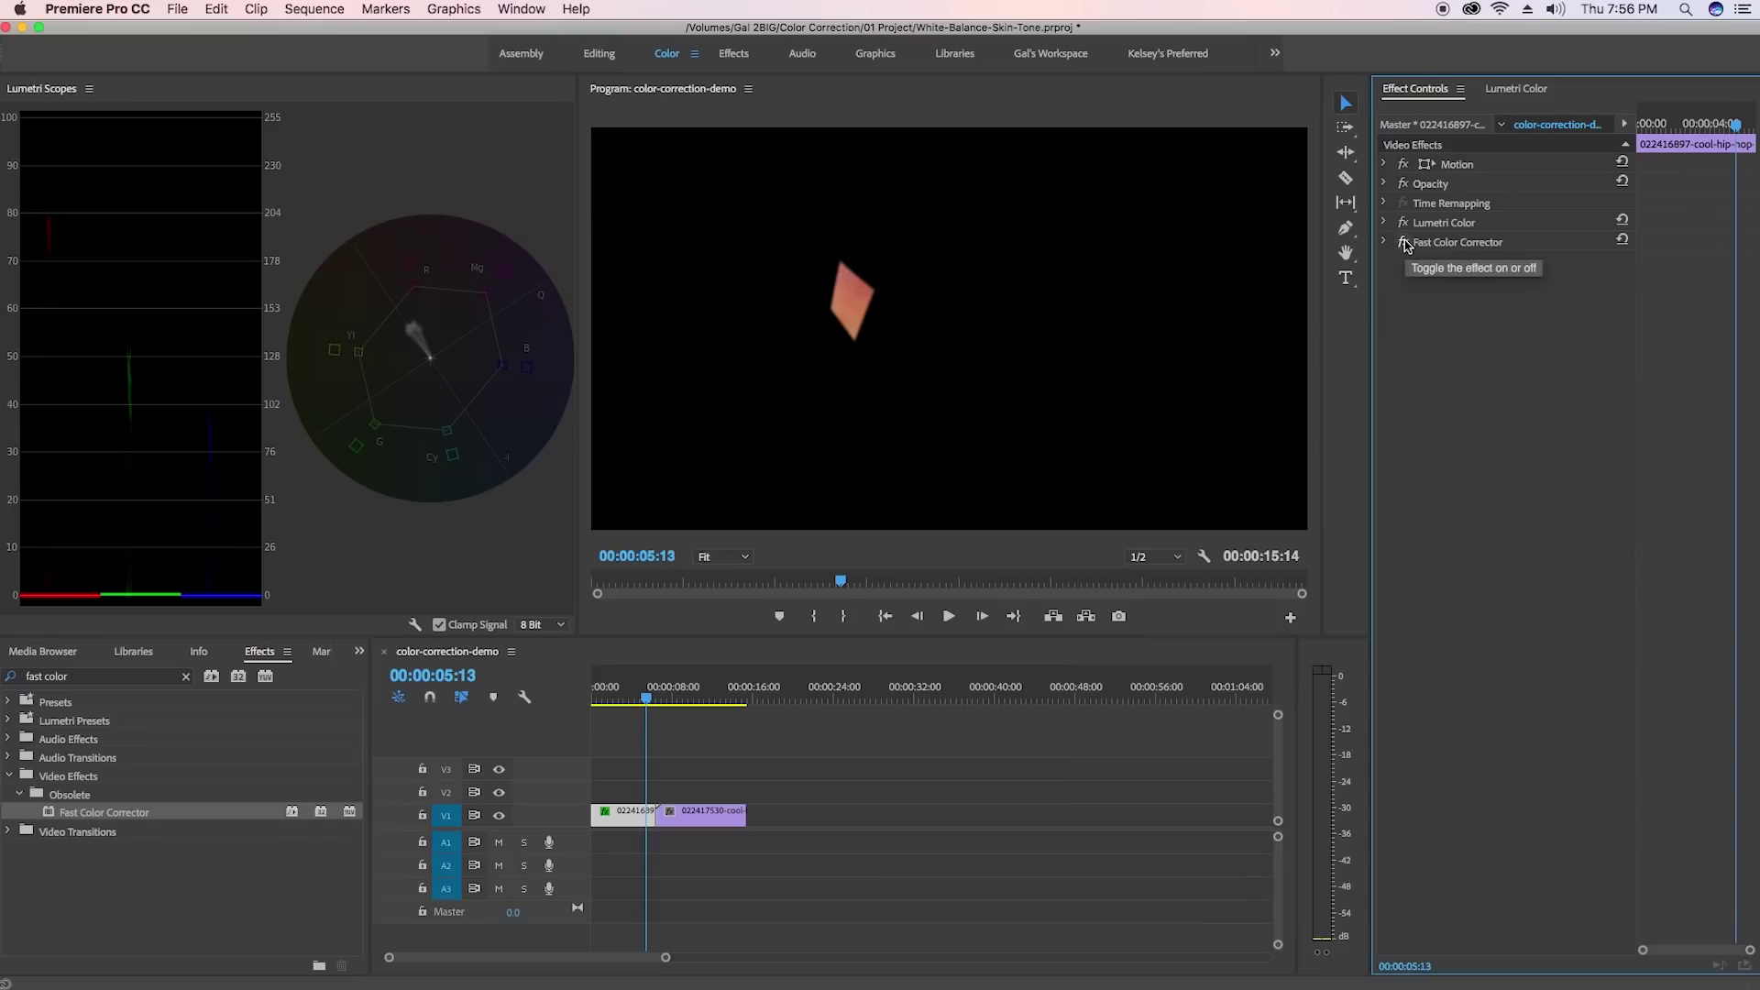
Toggle Lumetri Color and the opacity mask off and on to compare the ungraded dancer frame.
{"action": "left_click", "coordinate": [1404, 221]}
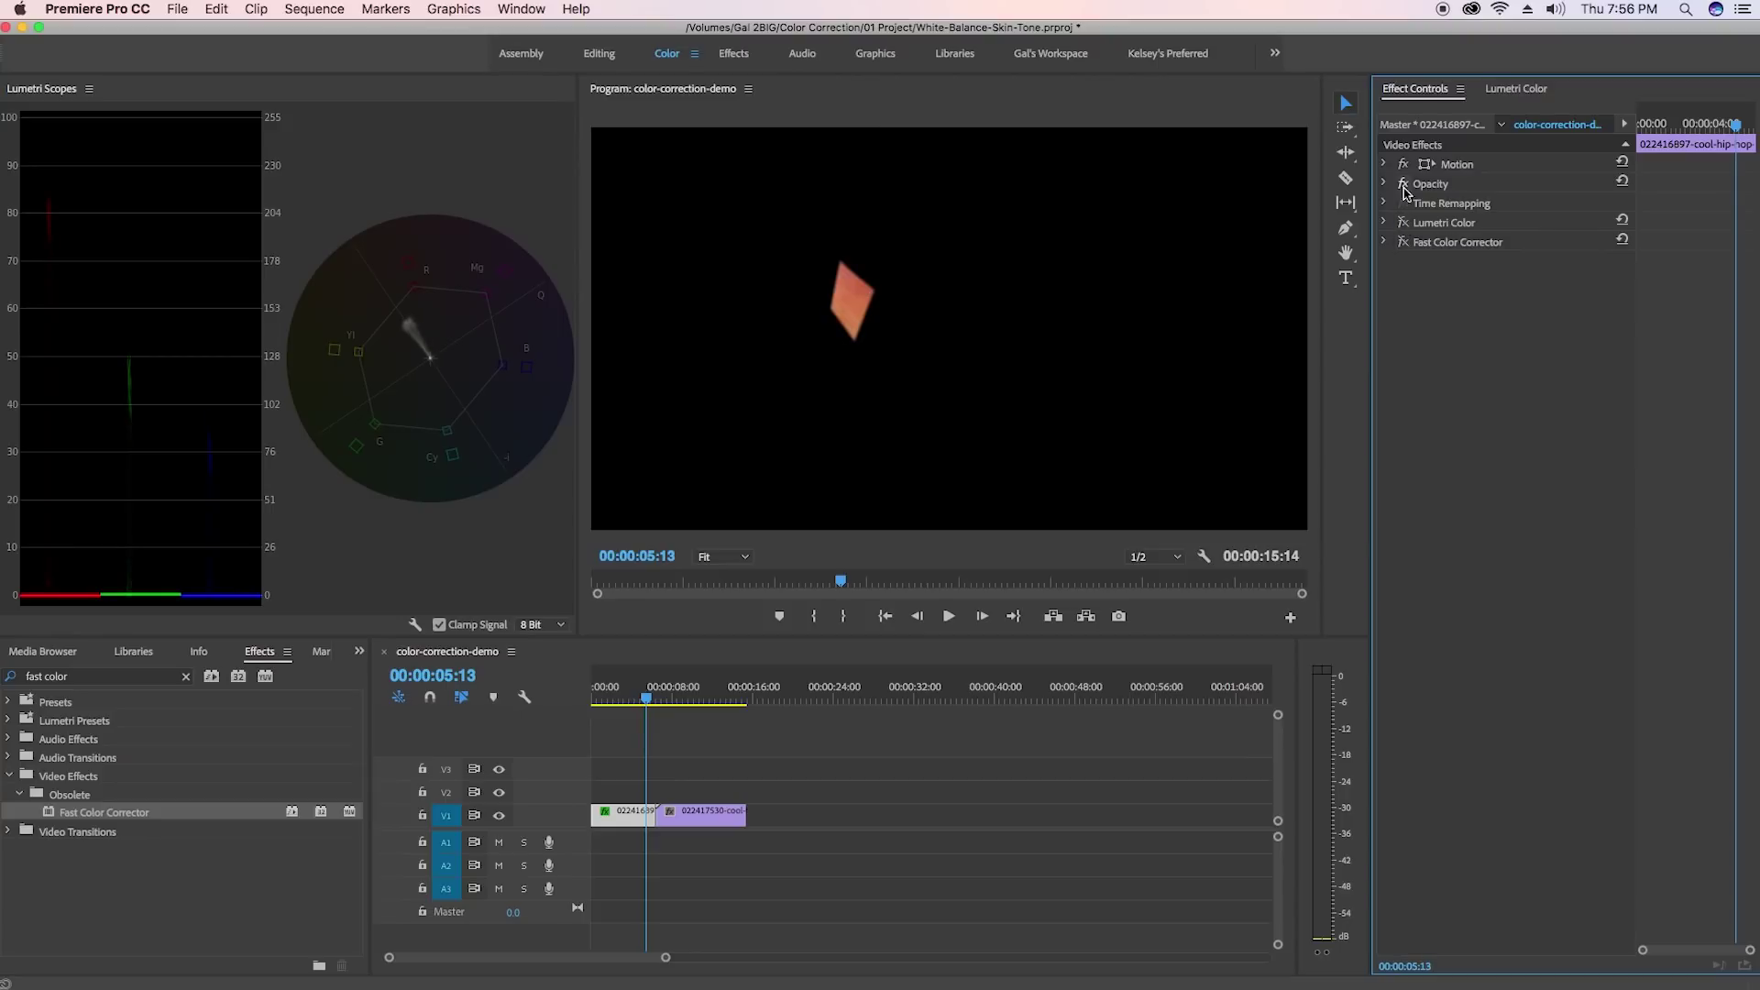
{"action": "left_click", "coordinate": [1404, 186]}
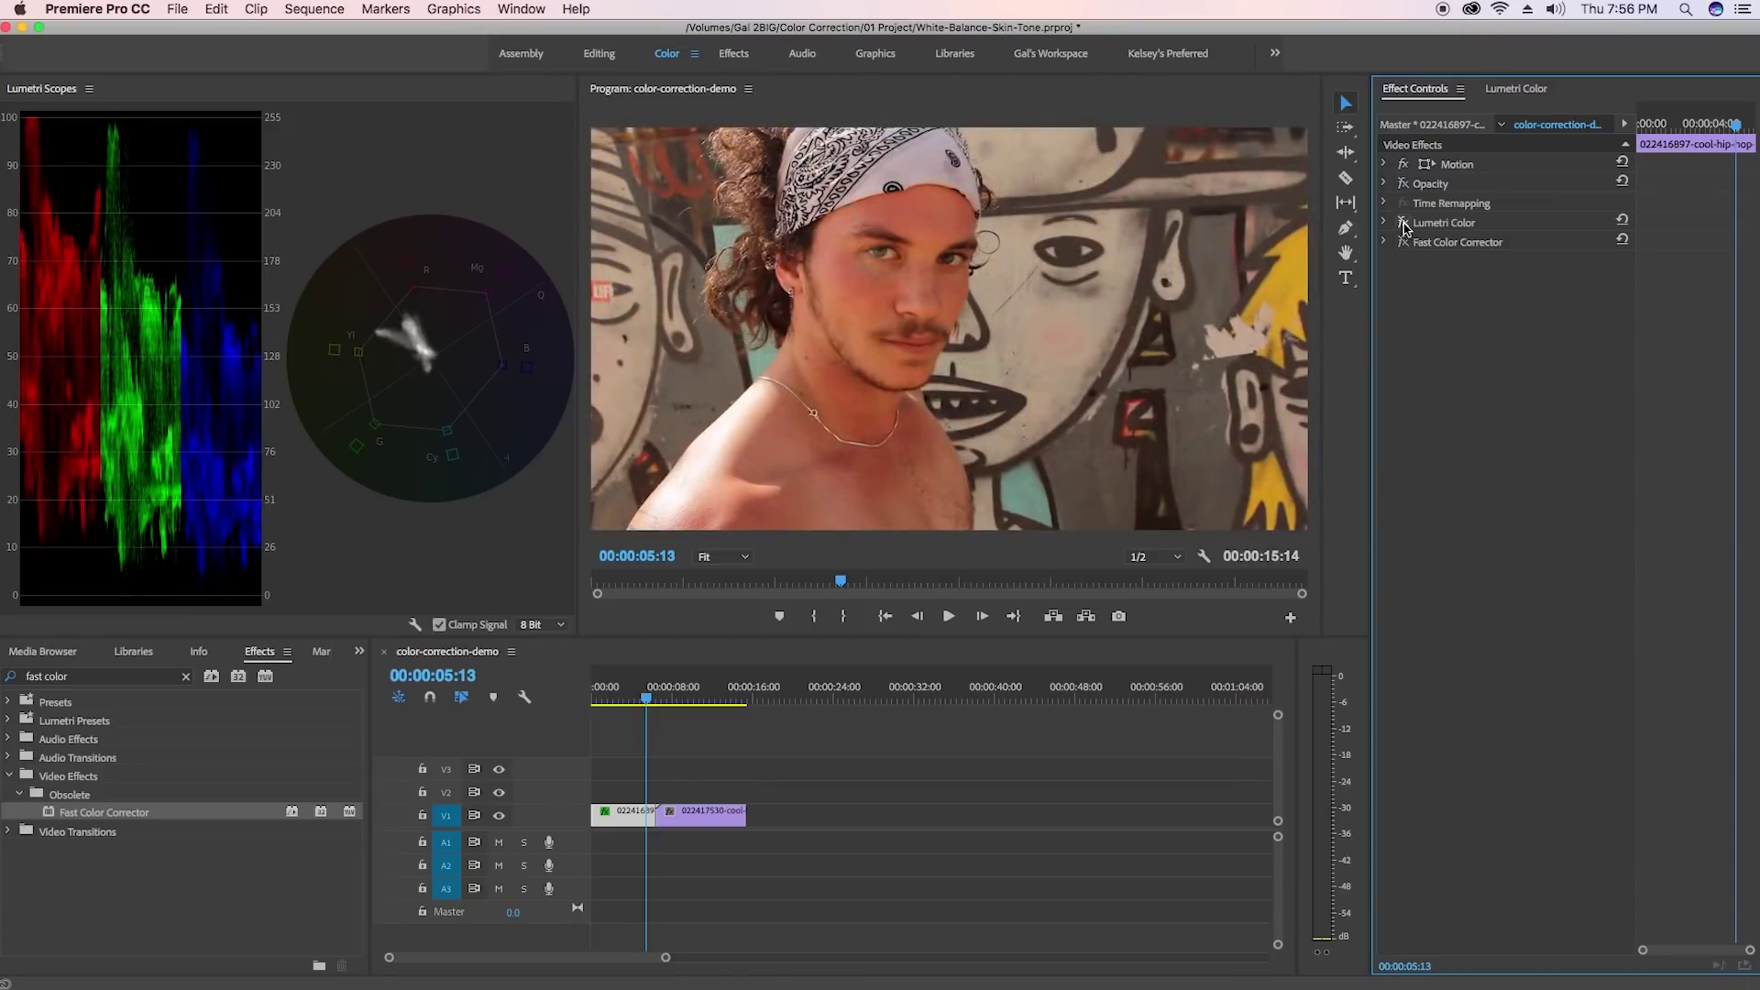
{"action": "left_click", "coordinate": [1404, 225]}
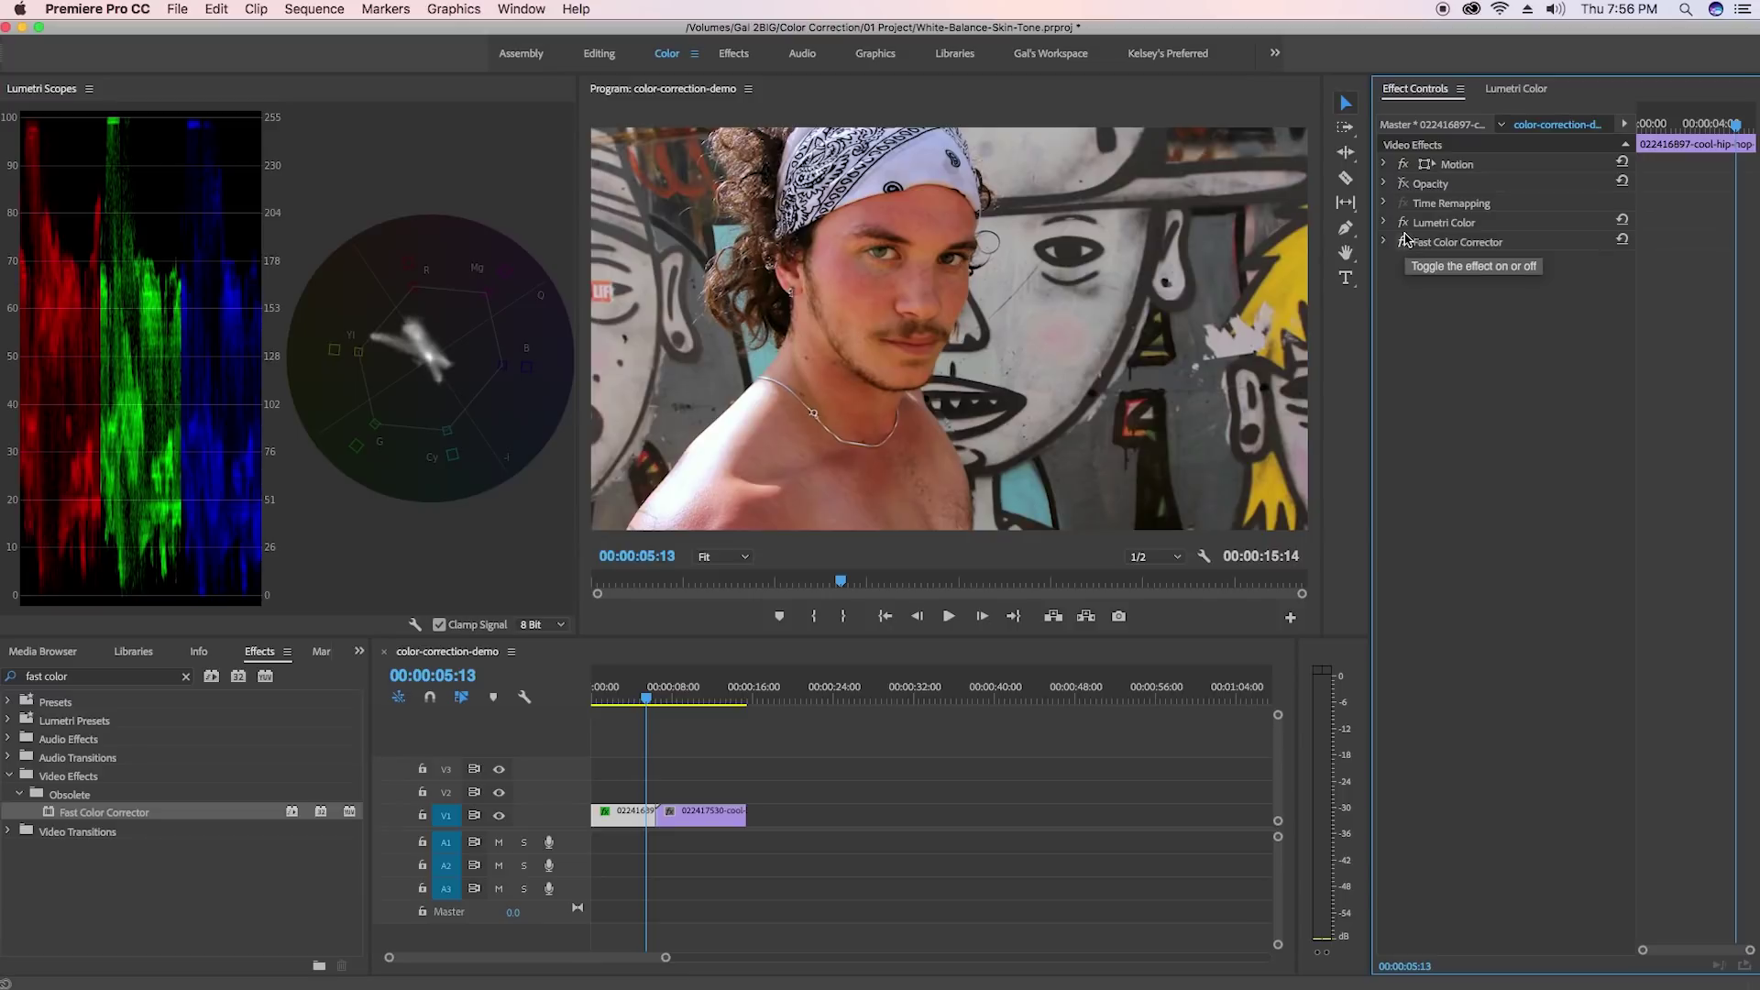
{"action": "left_click", "coordinate": [1405, 223]}
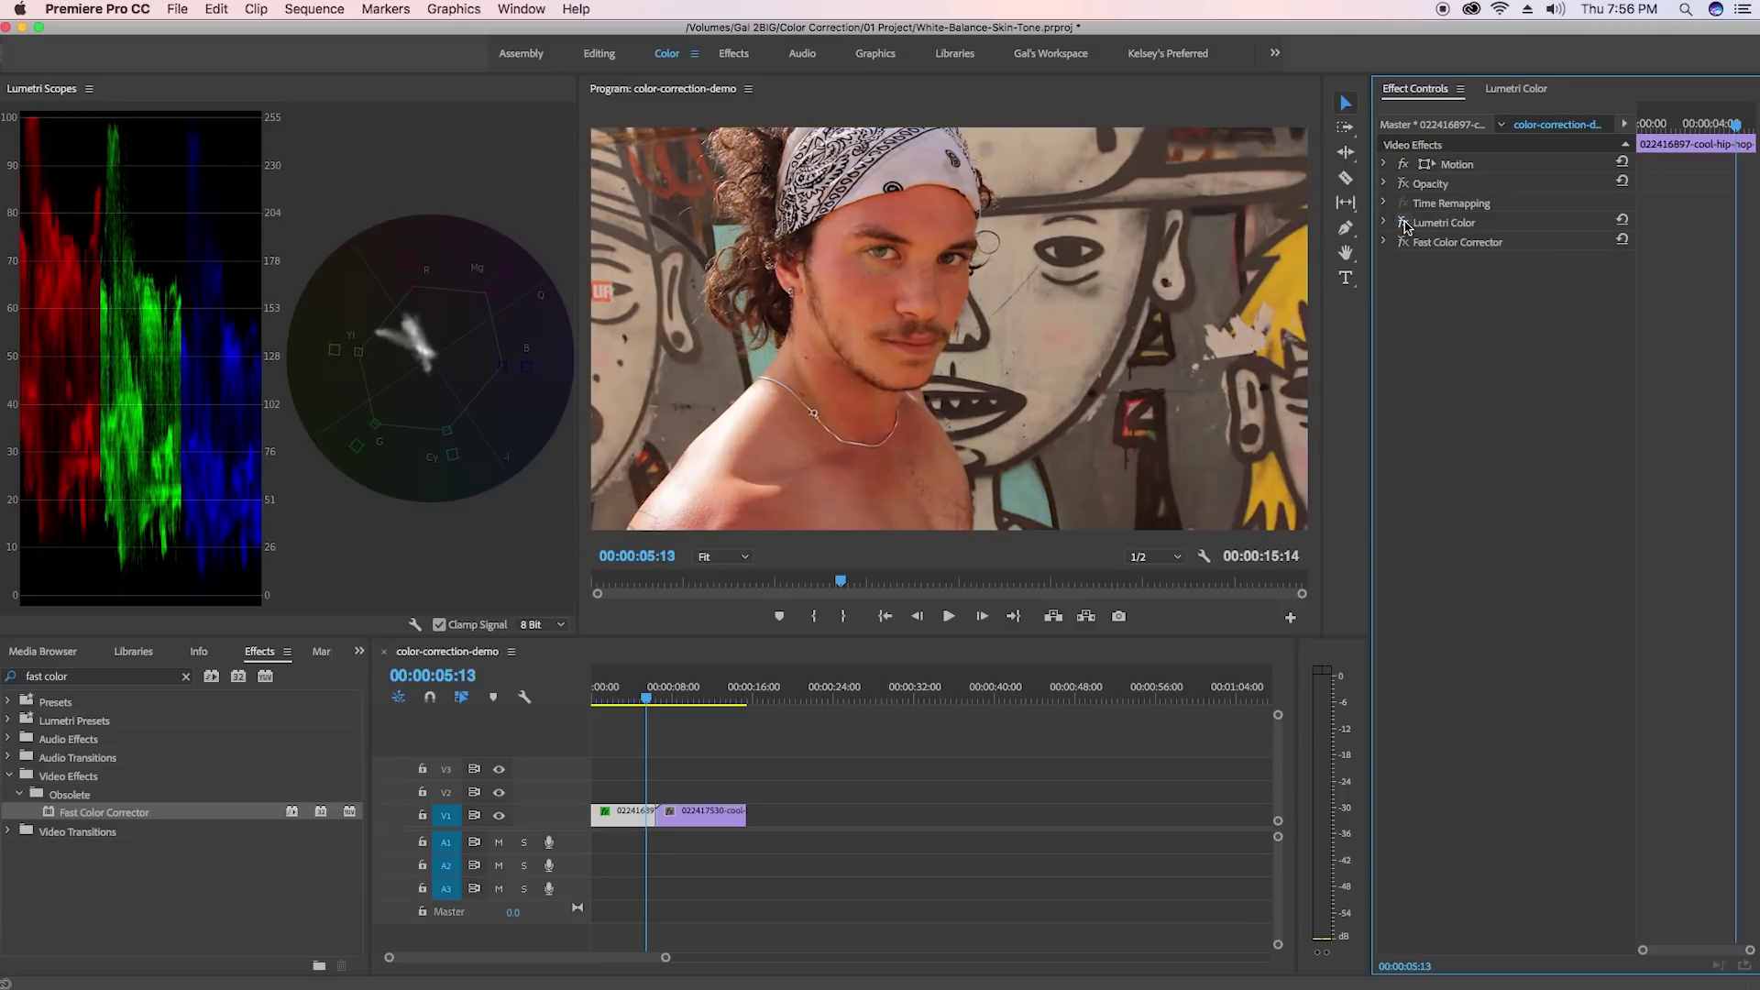
{"action": "left_click", "coordinate": [1405, 225]}
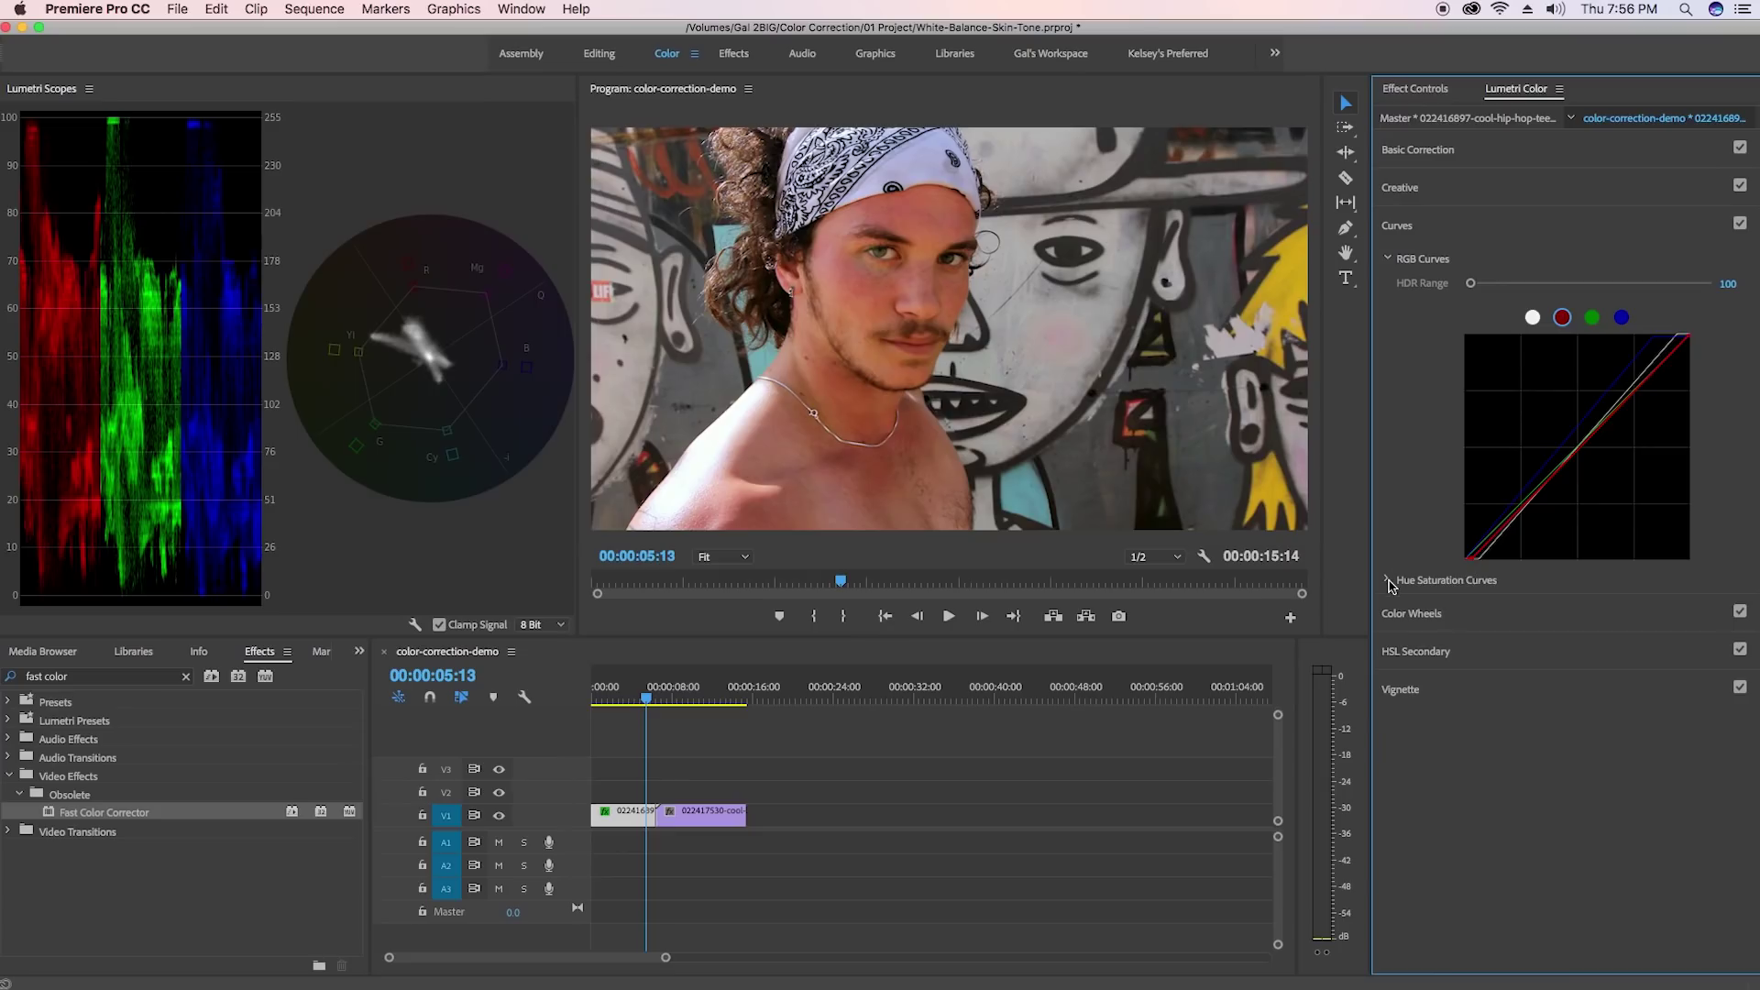
Add Hue Saturation Curve points on the yellow-orange hues and pull them inward.
{"action": "left_click", "coordinate": [1389, 582]}
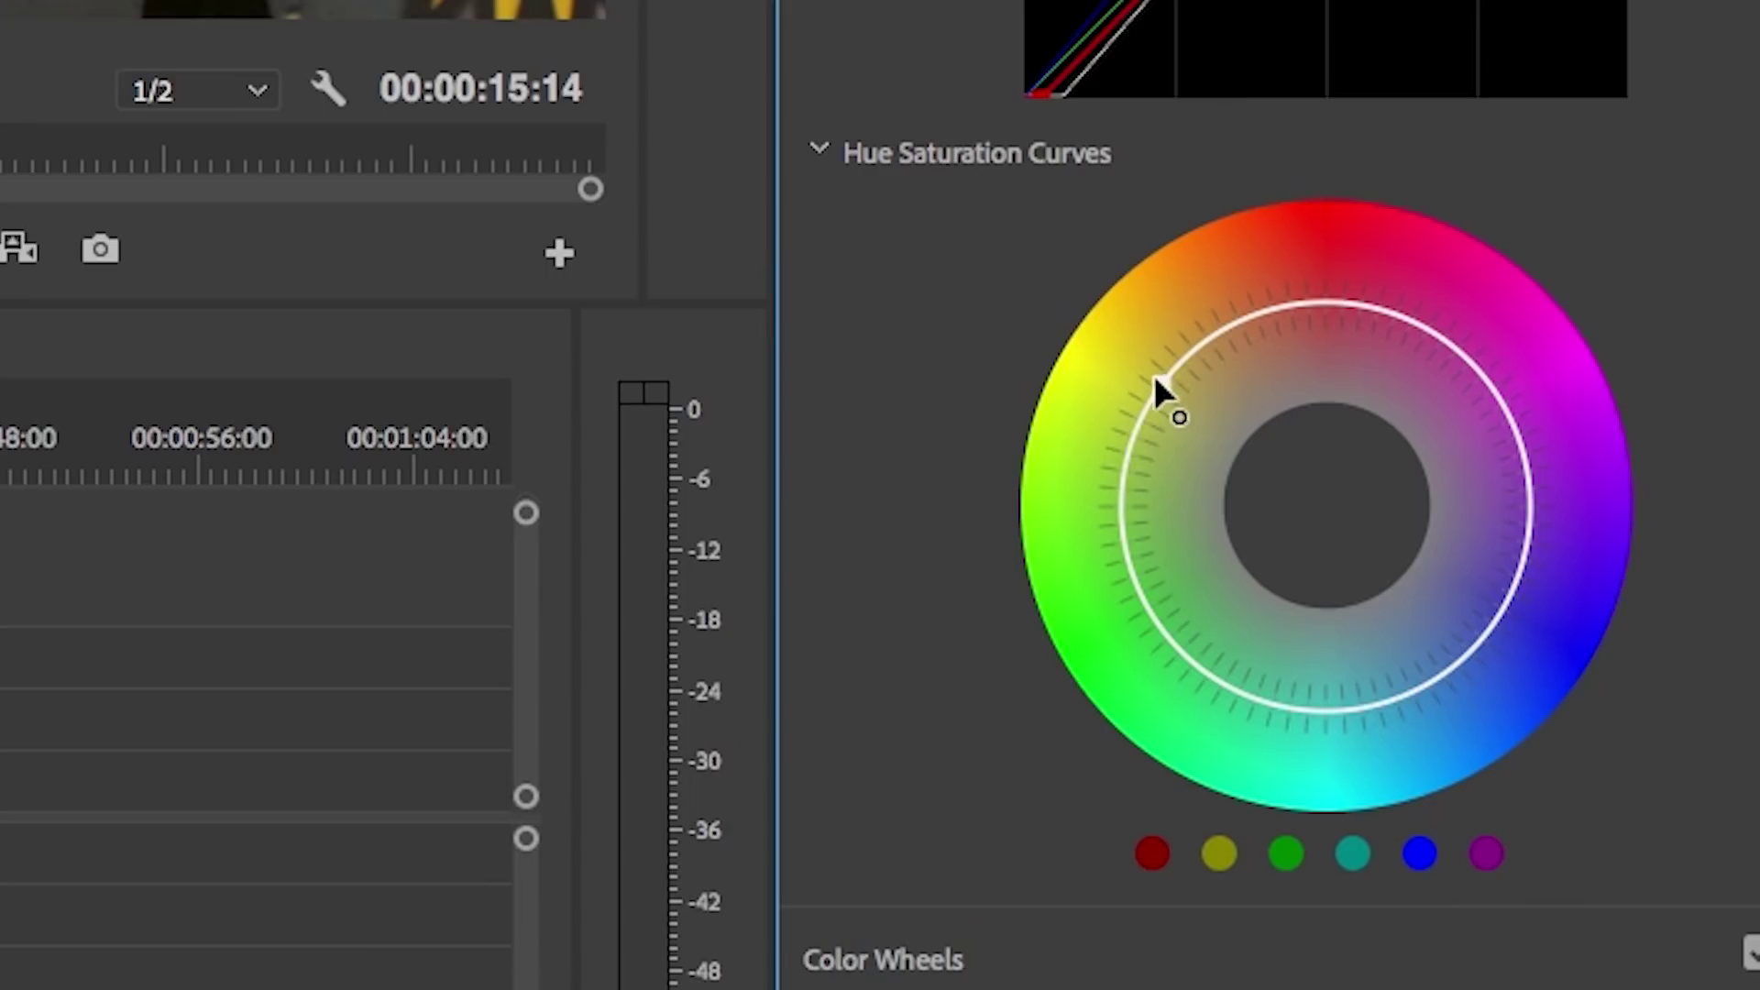
{"action": "left_click", "coordinate": [1521, 664]}
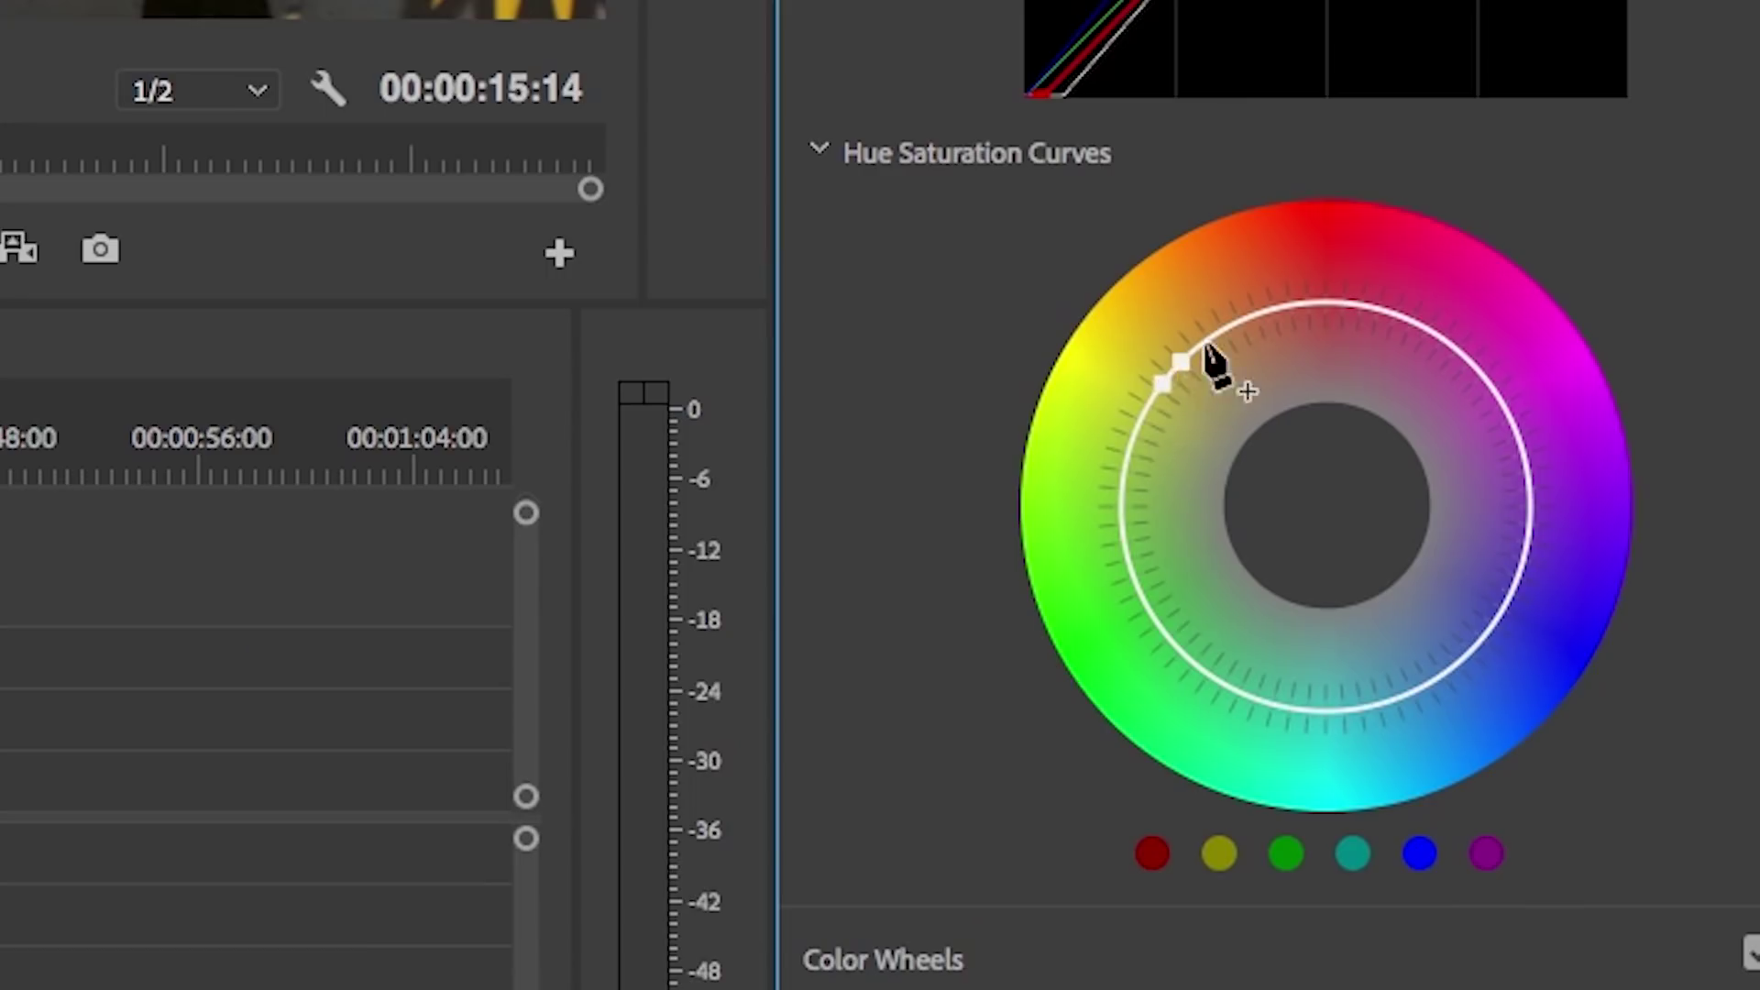
{"action": "left_click_drag", "start_coordinate": [1217, 365], "coordinate": [1198, 366]}
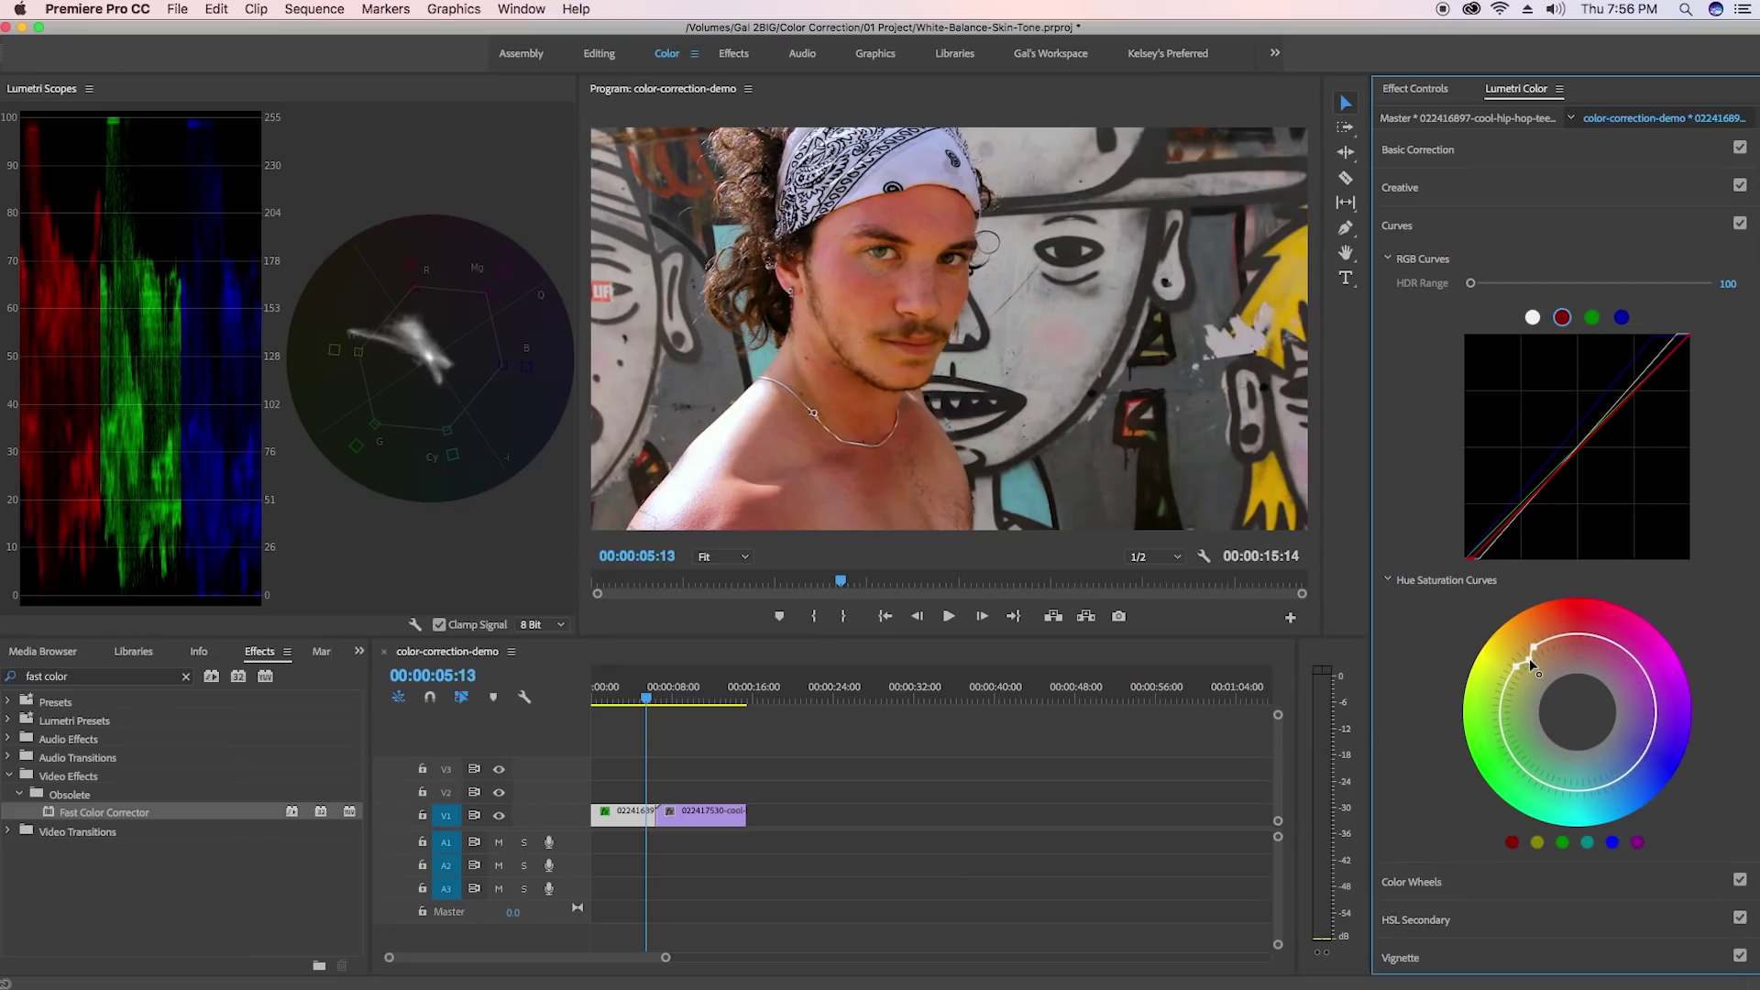
{"action": "left_click_drag", "start_coordinate": [1541, 651], "coordinate": [1537, 647]}
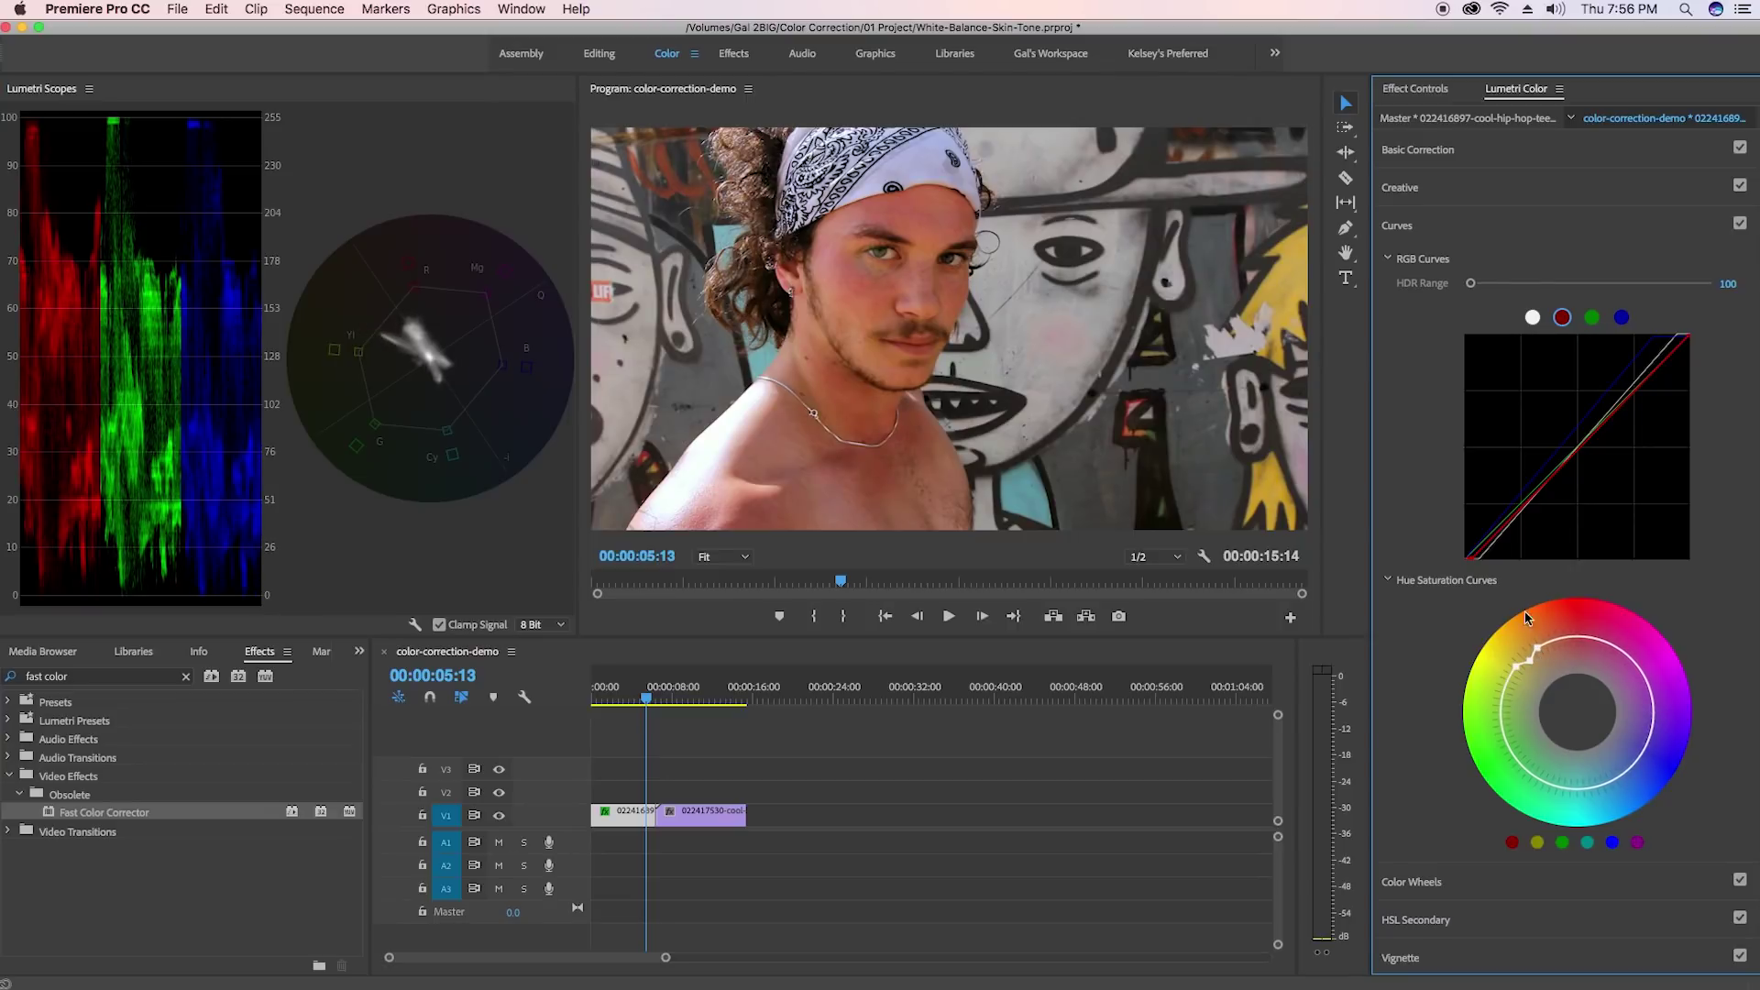
Set Vibrance to 20 in Lumetri's Creative section.
{"action": "left_click", "coordinate": [1451, 191]}
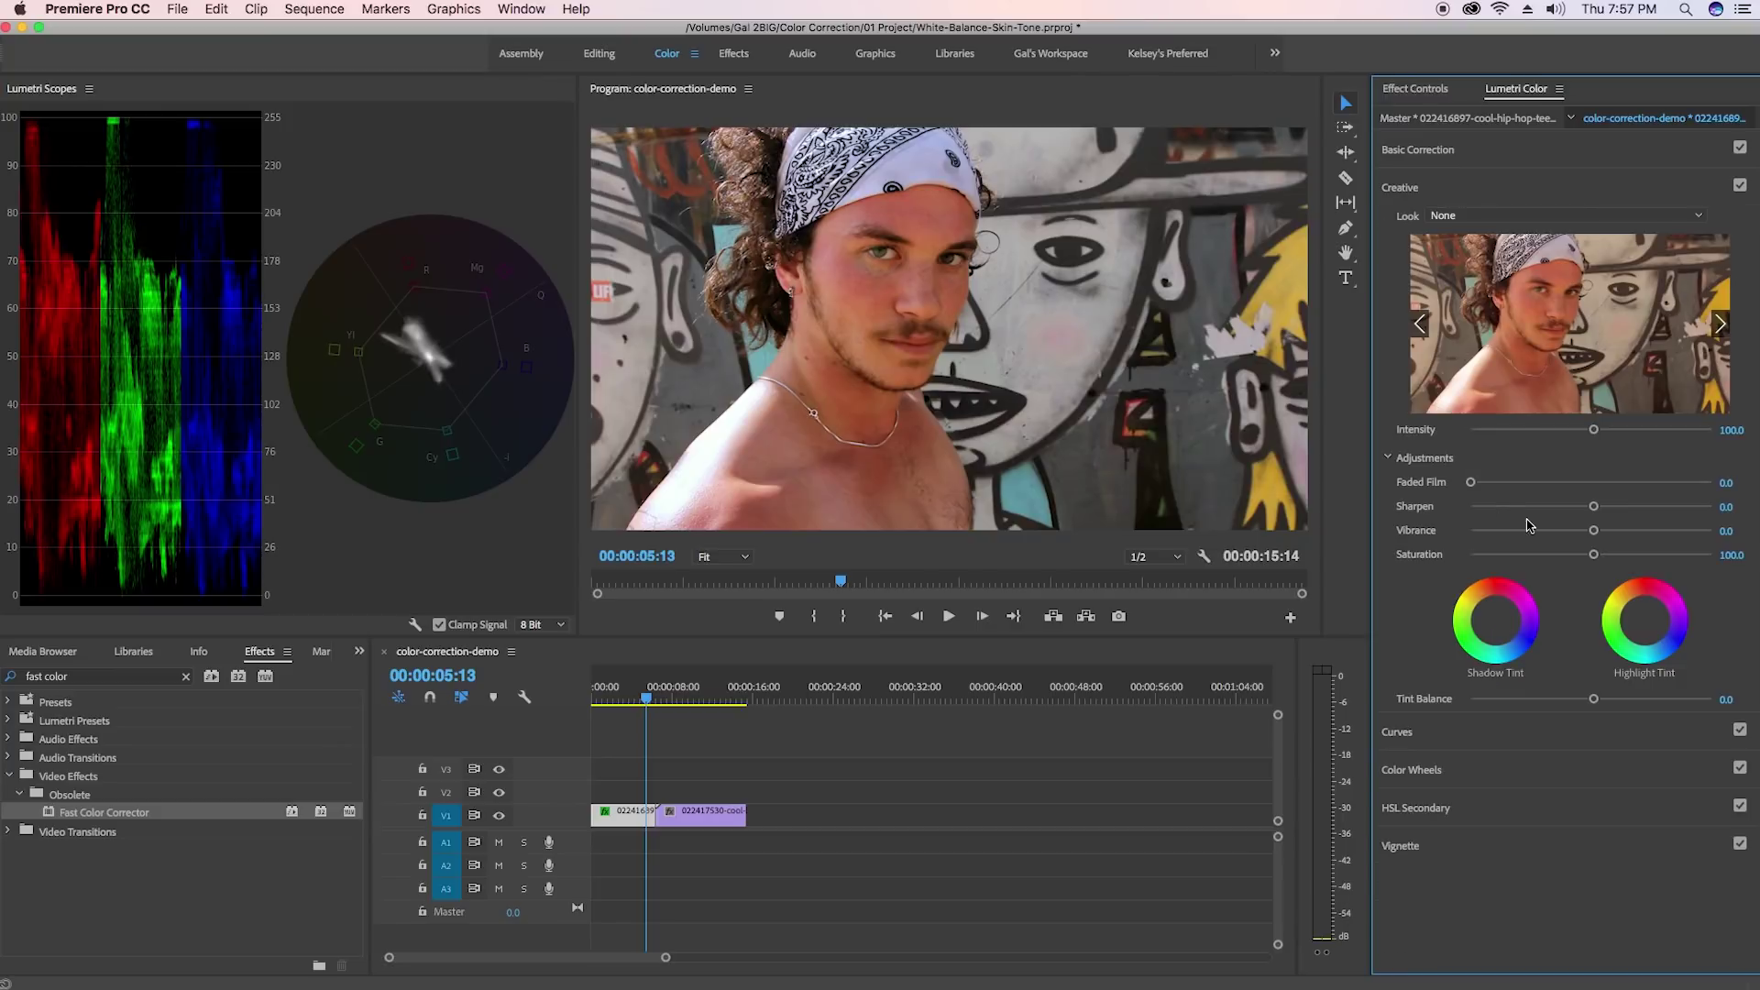
{"action": "left_click", "coordinate": [1726, 531]}
{"action": "type", "text": "20"}
{"action": "key", "text": "Return"}
Compare the dancer clip with Lumetri Color toggled off and back on in Effect Controls.
{"action": "left_click", "coordinate": [1400, 93]}
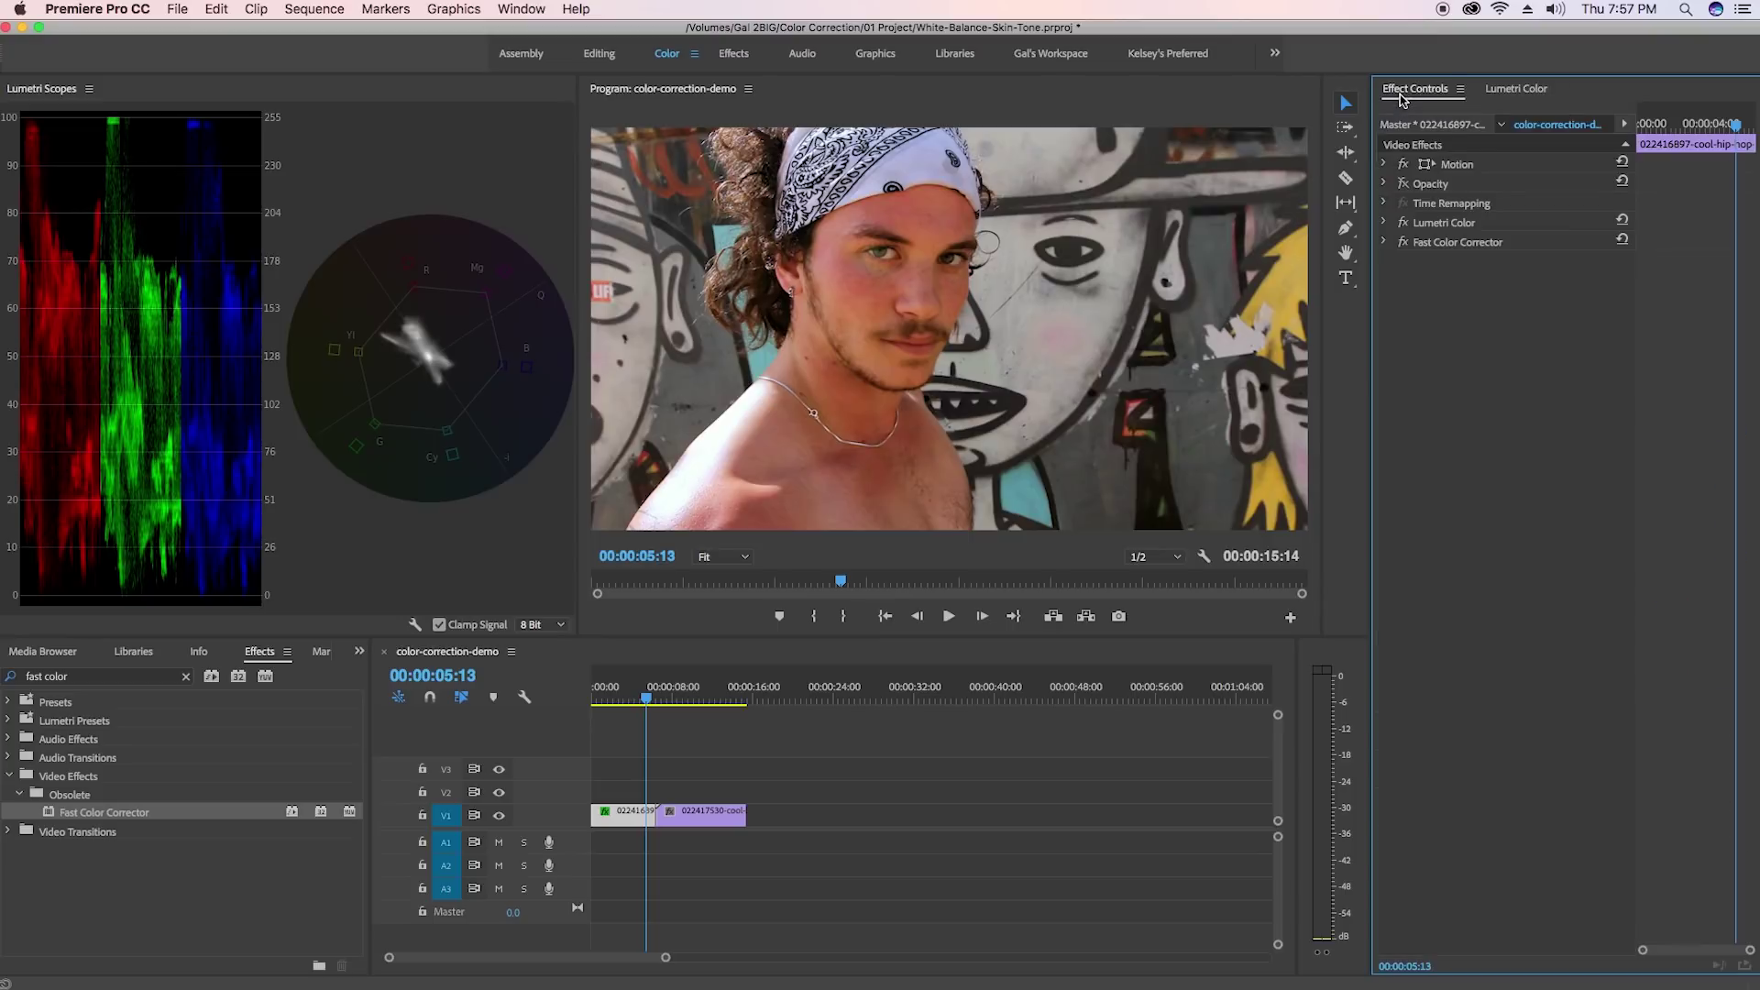
{"action": "left_click", "coordinate": [1401, 222]}
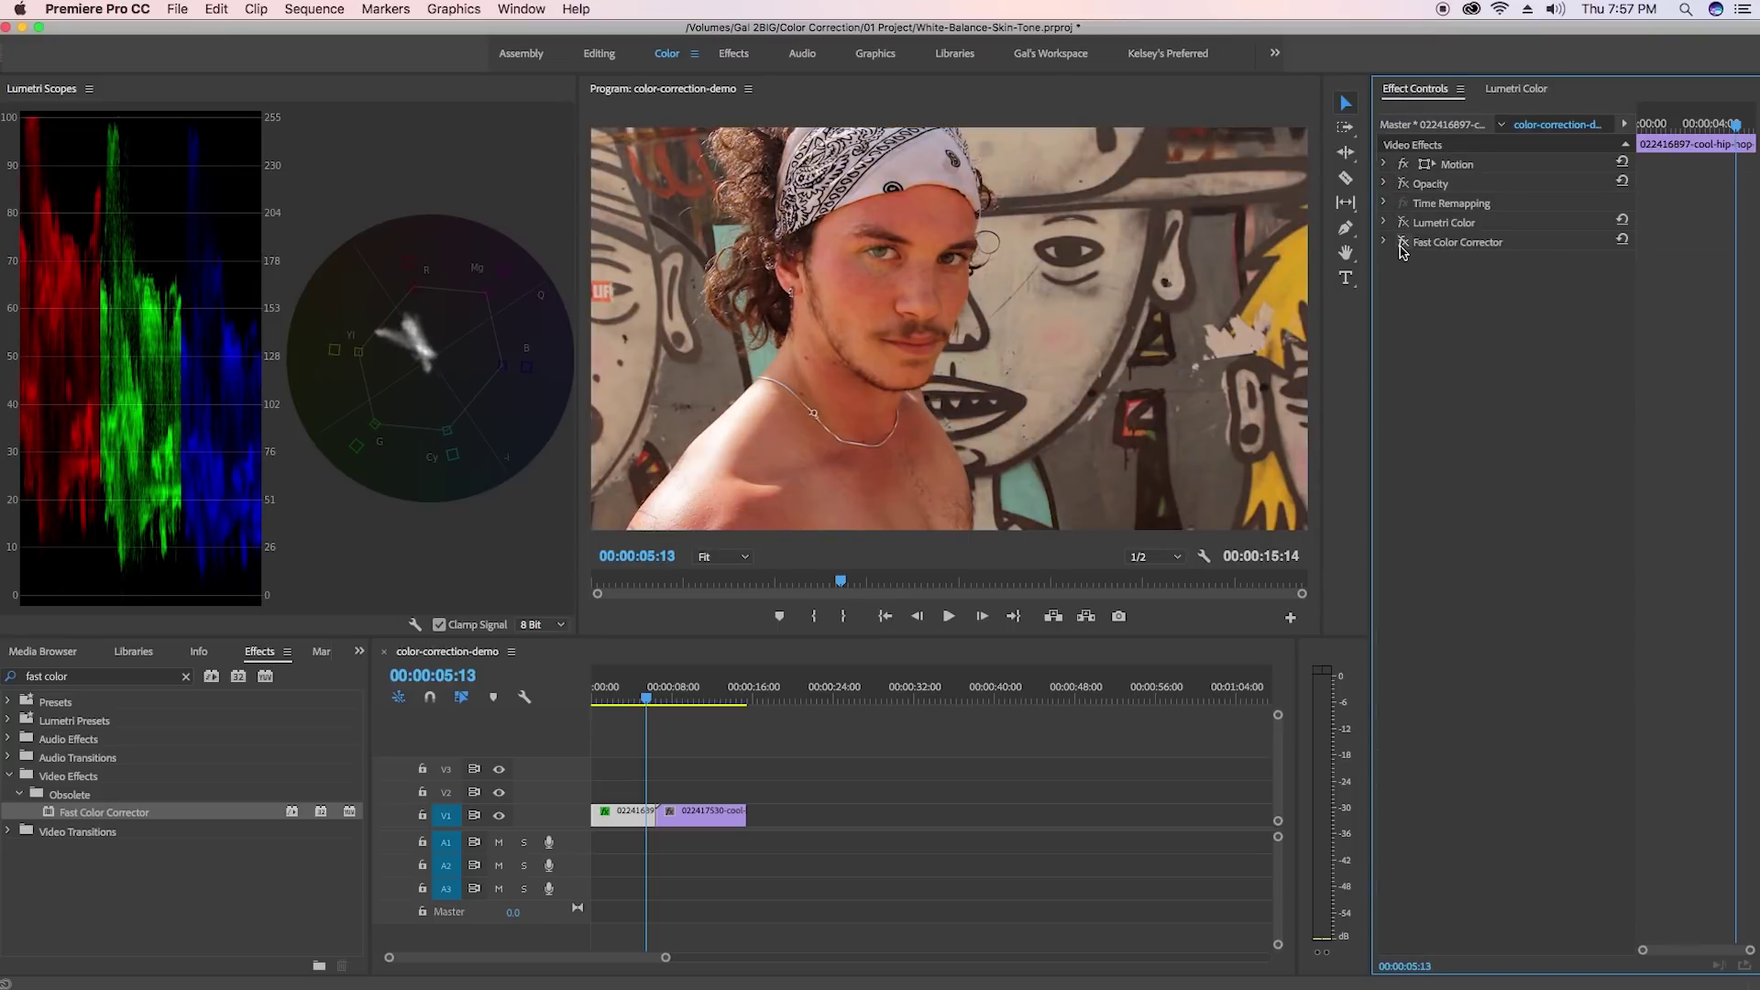
{"action": "left_click", "coordinate": [1401, 223]}
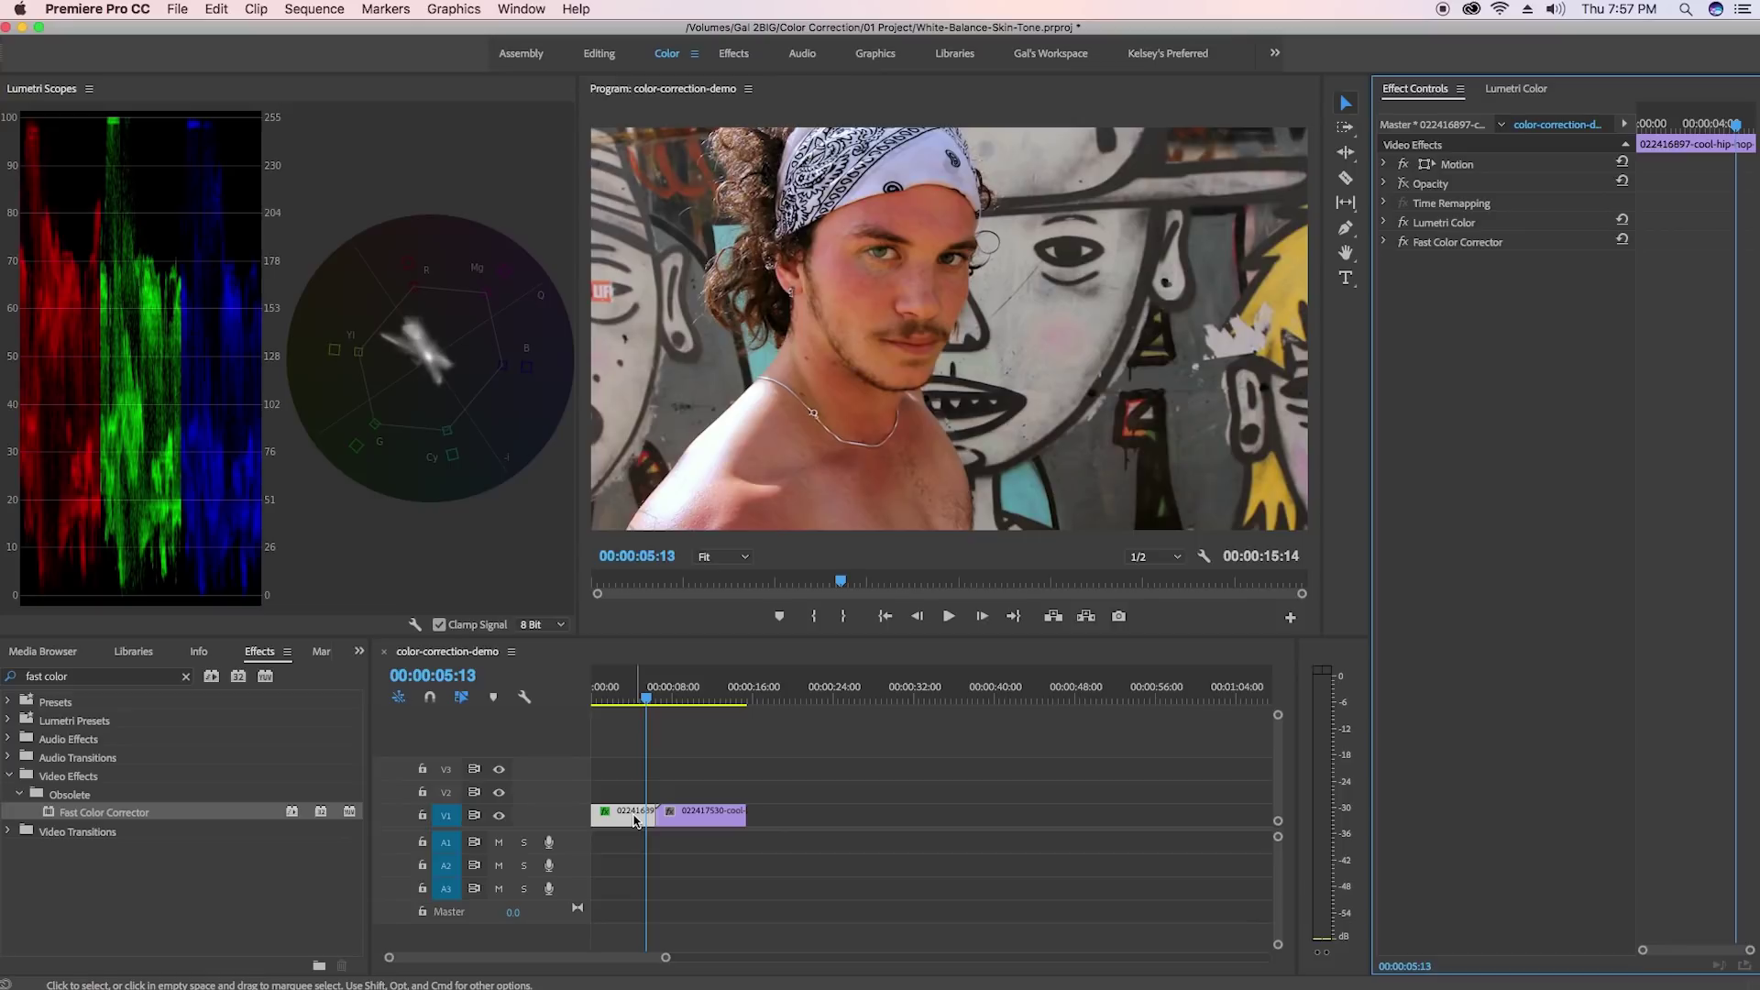
Copy the dancer clip and paste both Lumetri Color and Fast Color Corrector attributes onto the next clip.
{"action": "right_click", "coordinate": [635, 819]}
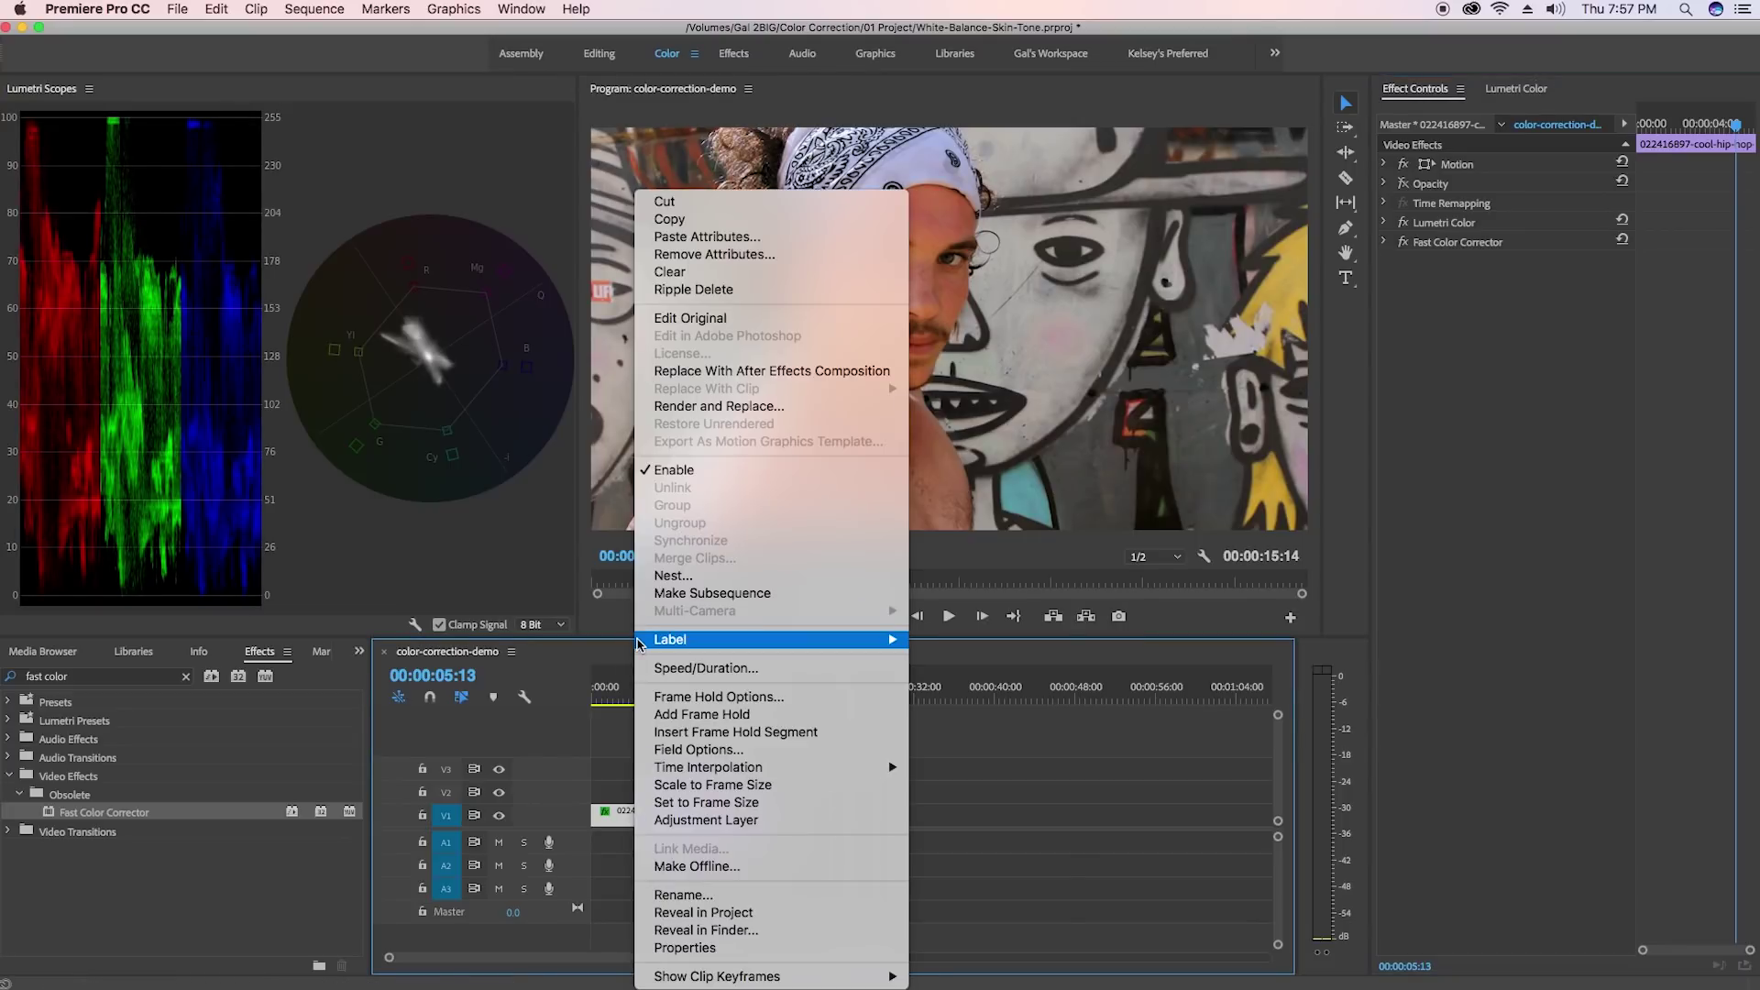
{"action": "left_click", "coordinate": [675, 229]}
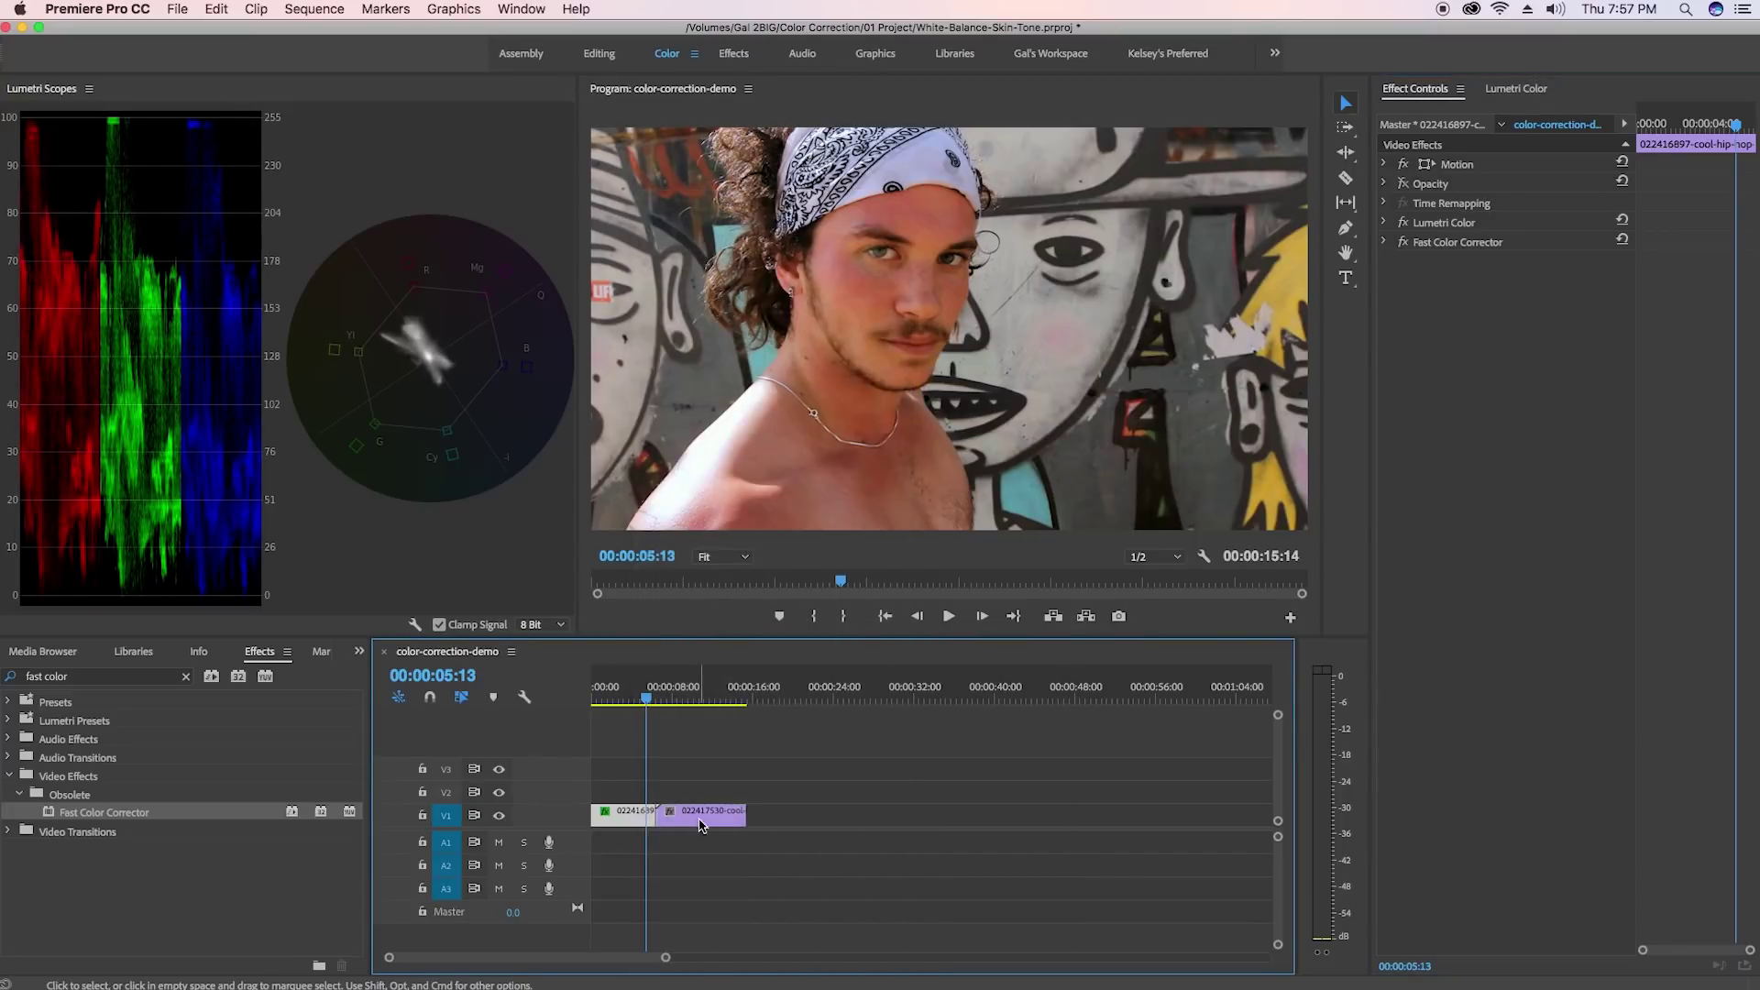
{"action": "left_click", "coordinate": [703, 820]}
{"action": "right_click", "coordinate": [700, 821]}
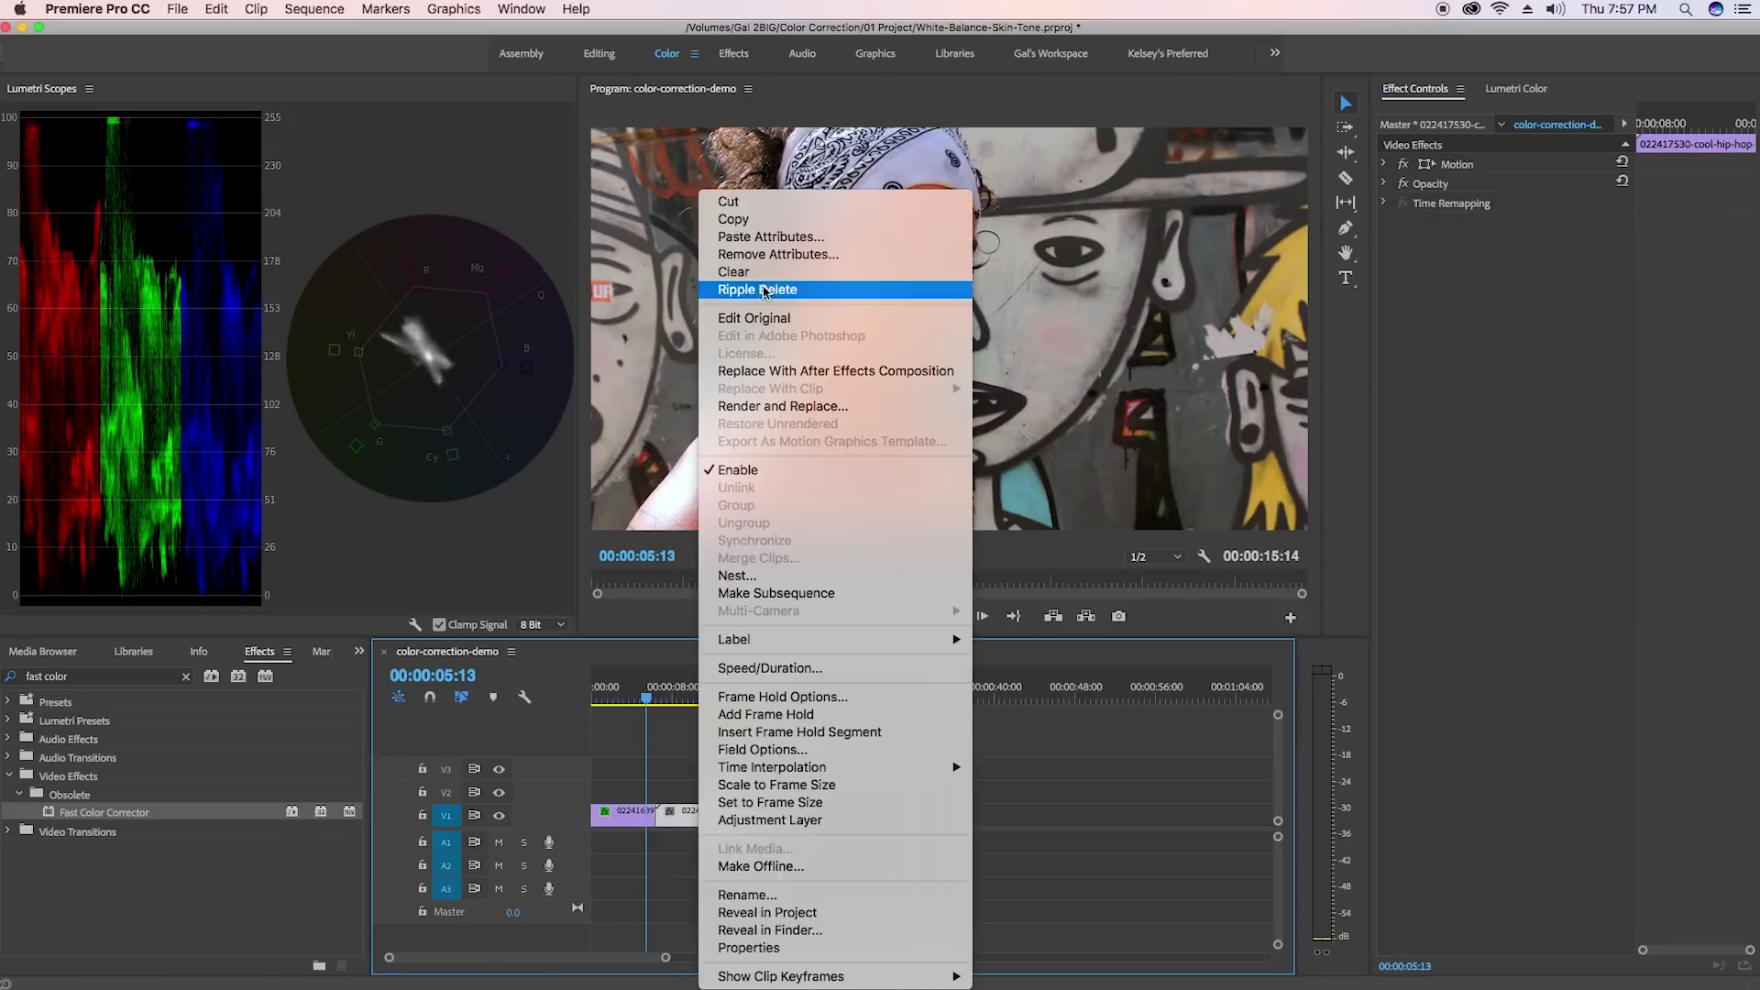
{"action": "left_click", "coordinate": [771, 237]}
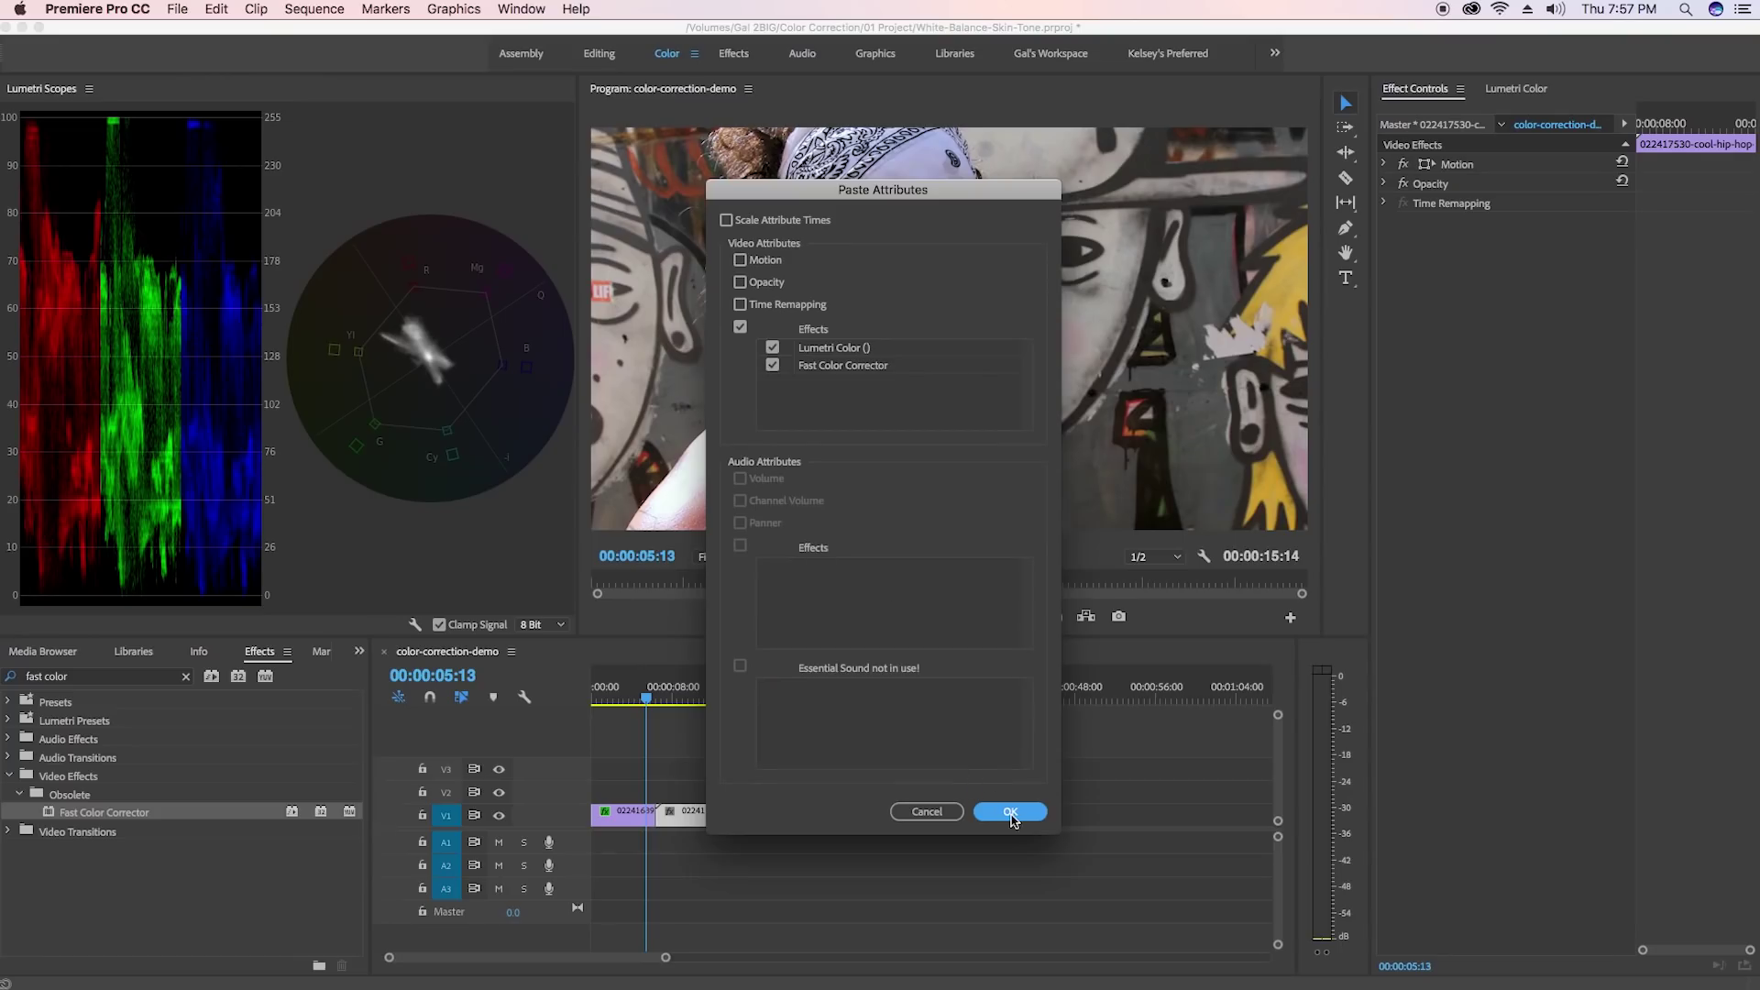
{"action": "left_click", "coordinate": [1011, 817]}
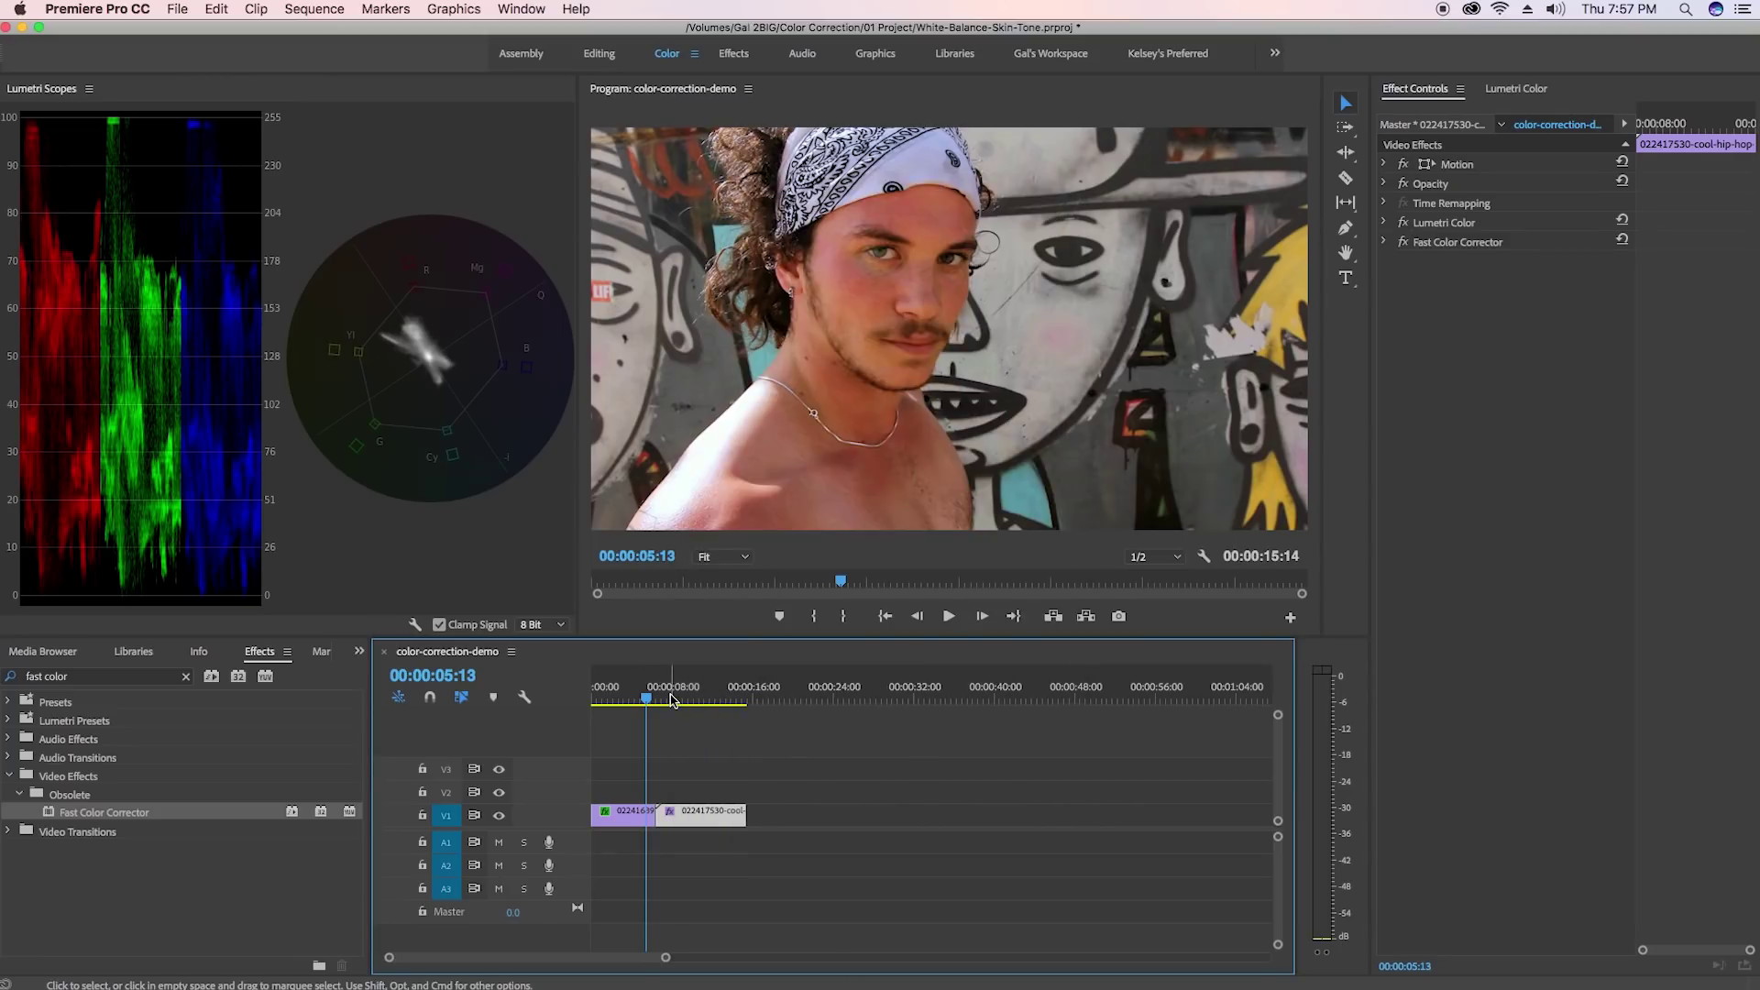
Move to the second clip and toggle its pasted Fast Color Corrector and Lumetri Color to compare.
{"action": "left_click_drag", "start_coordinate": [673, 702], "coordinate": [692, 701]}
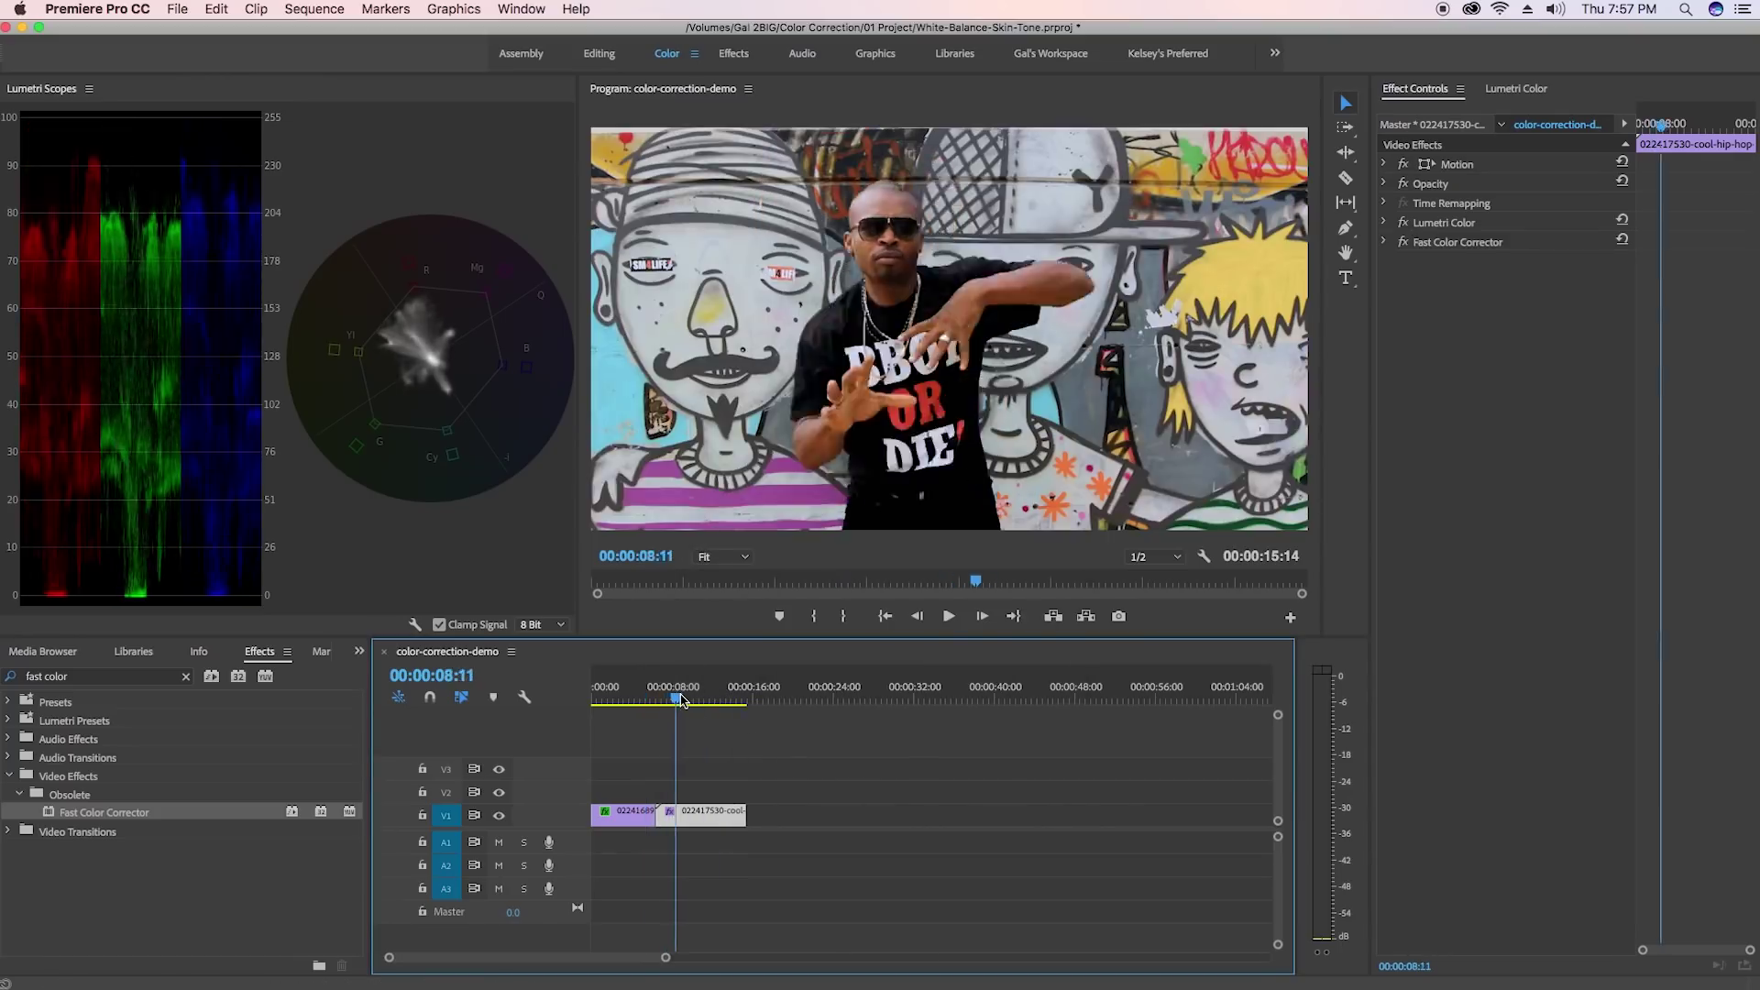
{"action": "left_click", "coordinate": [1403, 242]}
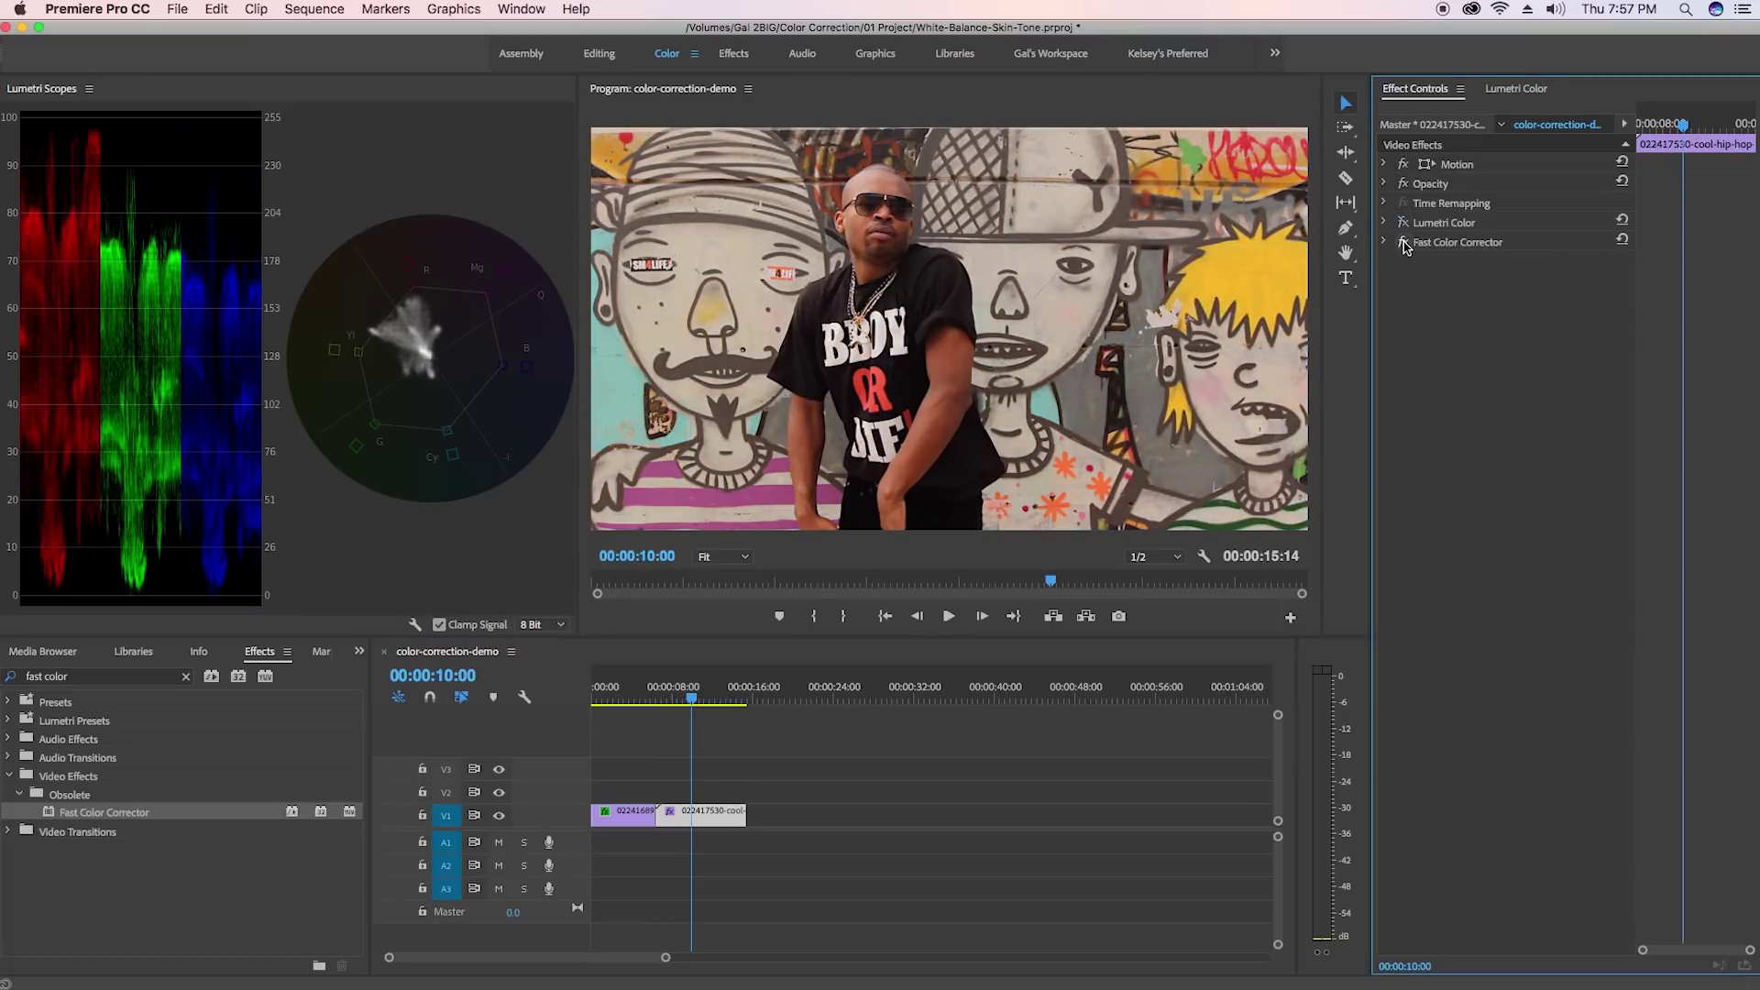
{"action": "left_click", "coordinate": [1404, 244]}
{"action": "left_click", "coordinate": [1404, 224]}
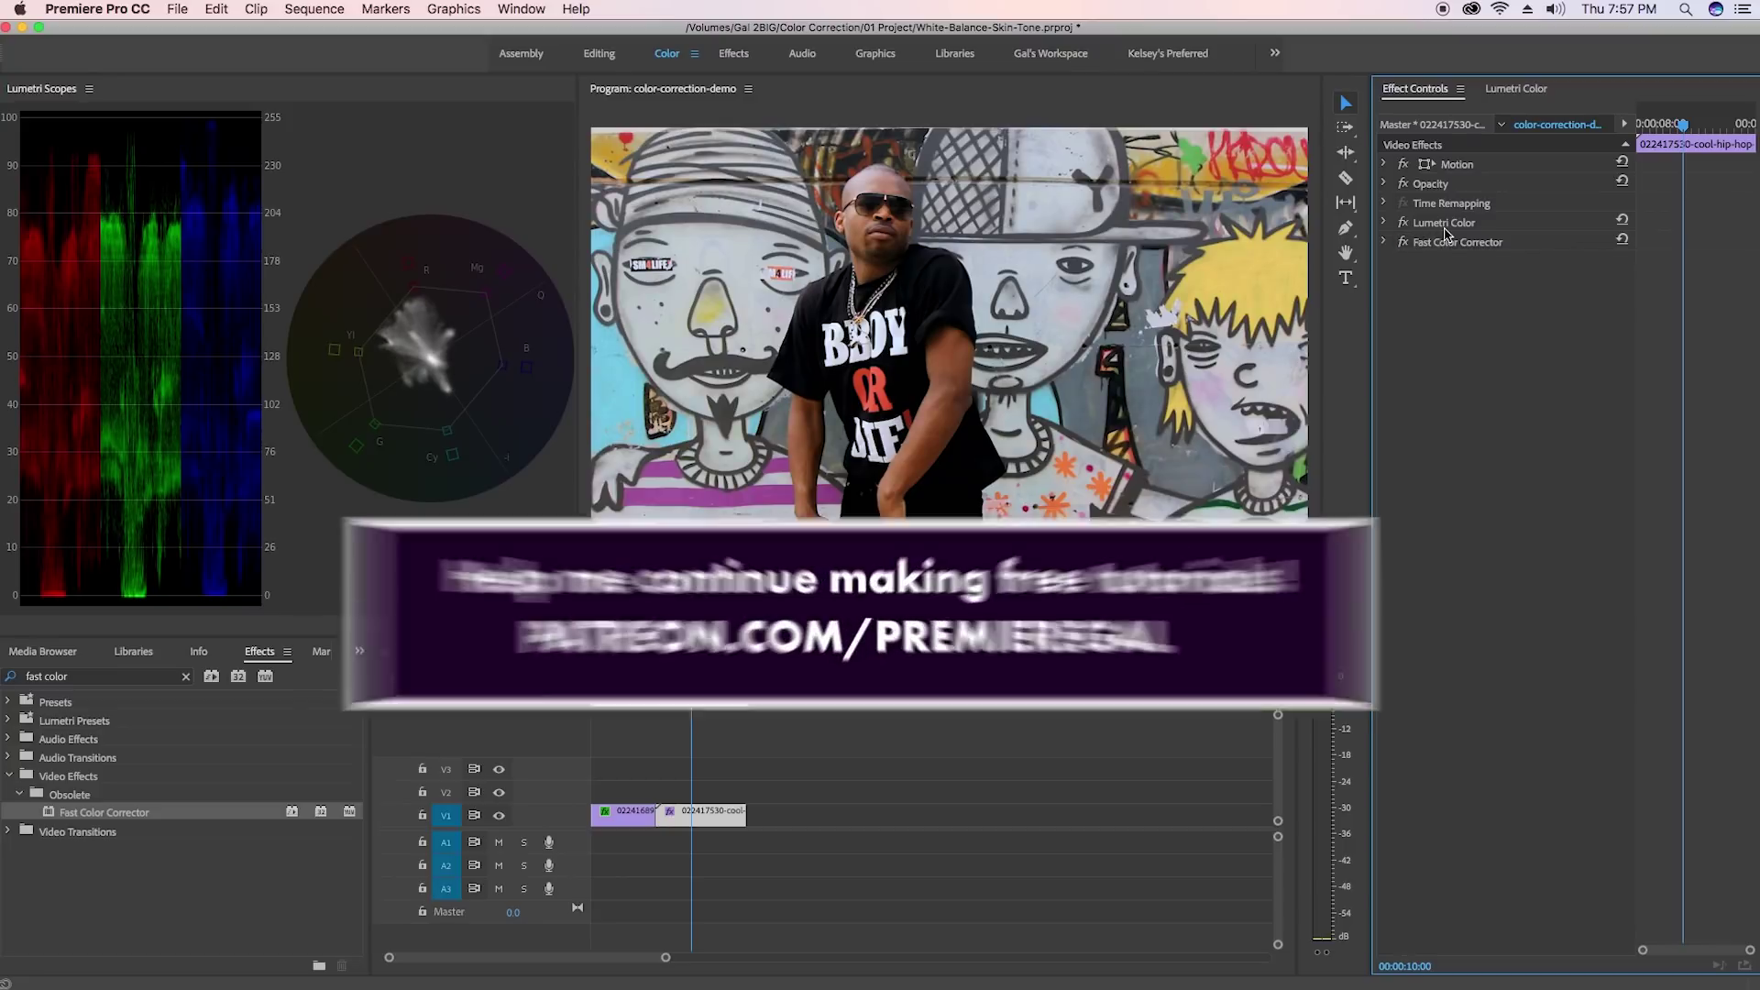
Pull the second clip's red curve top endpoint slightly inward in Lumetri Curves.
{"action": "left_click", "coordinate": [1508, 97]}
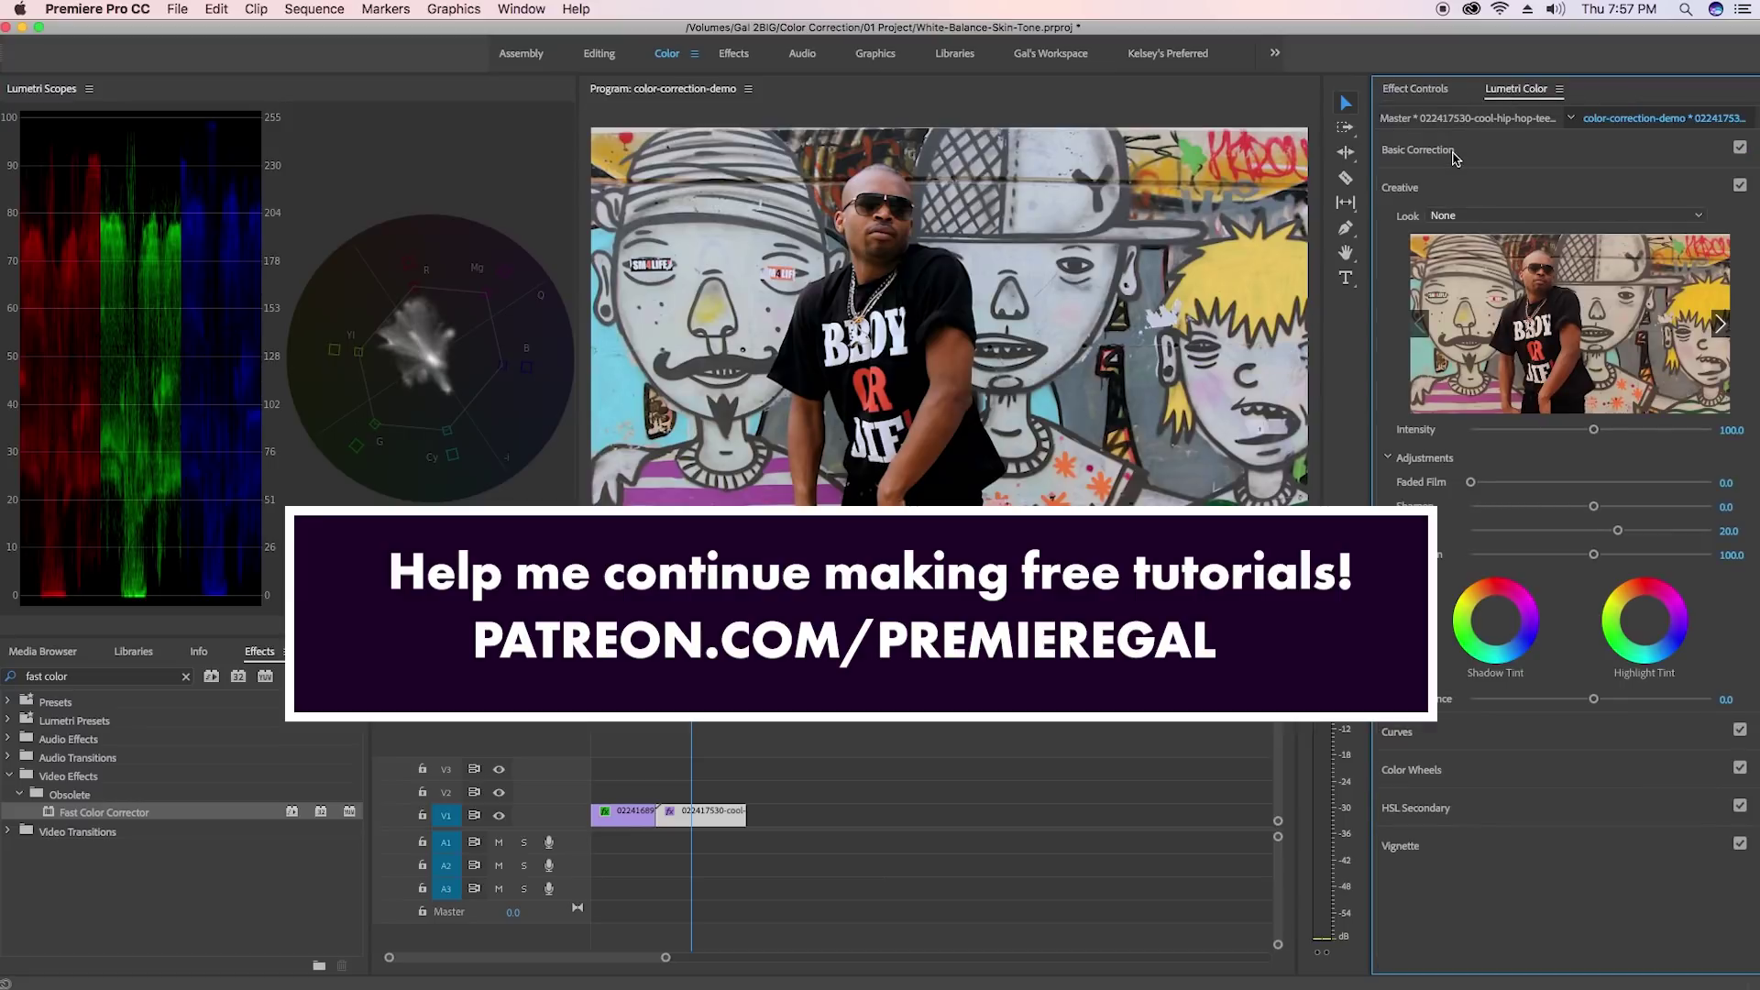
{"action": "left_click", "coordinate": [1445, 737]}
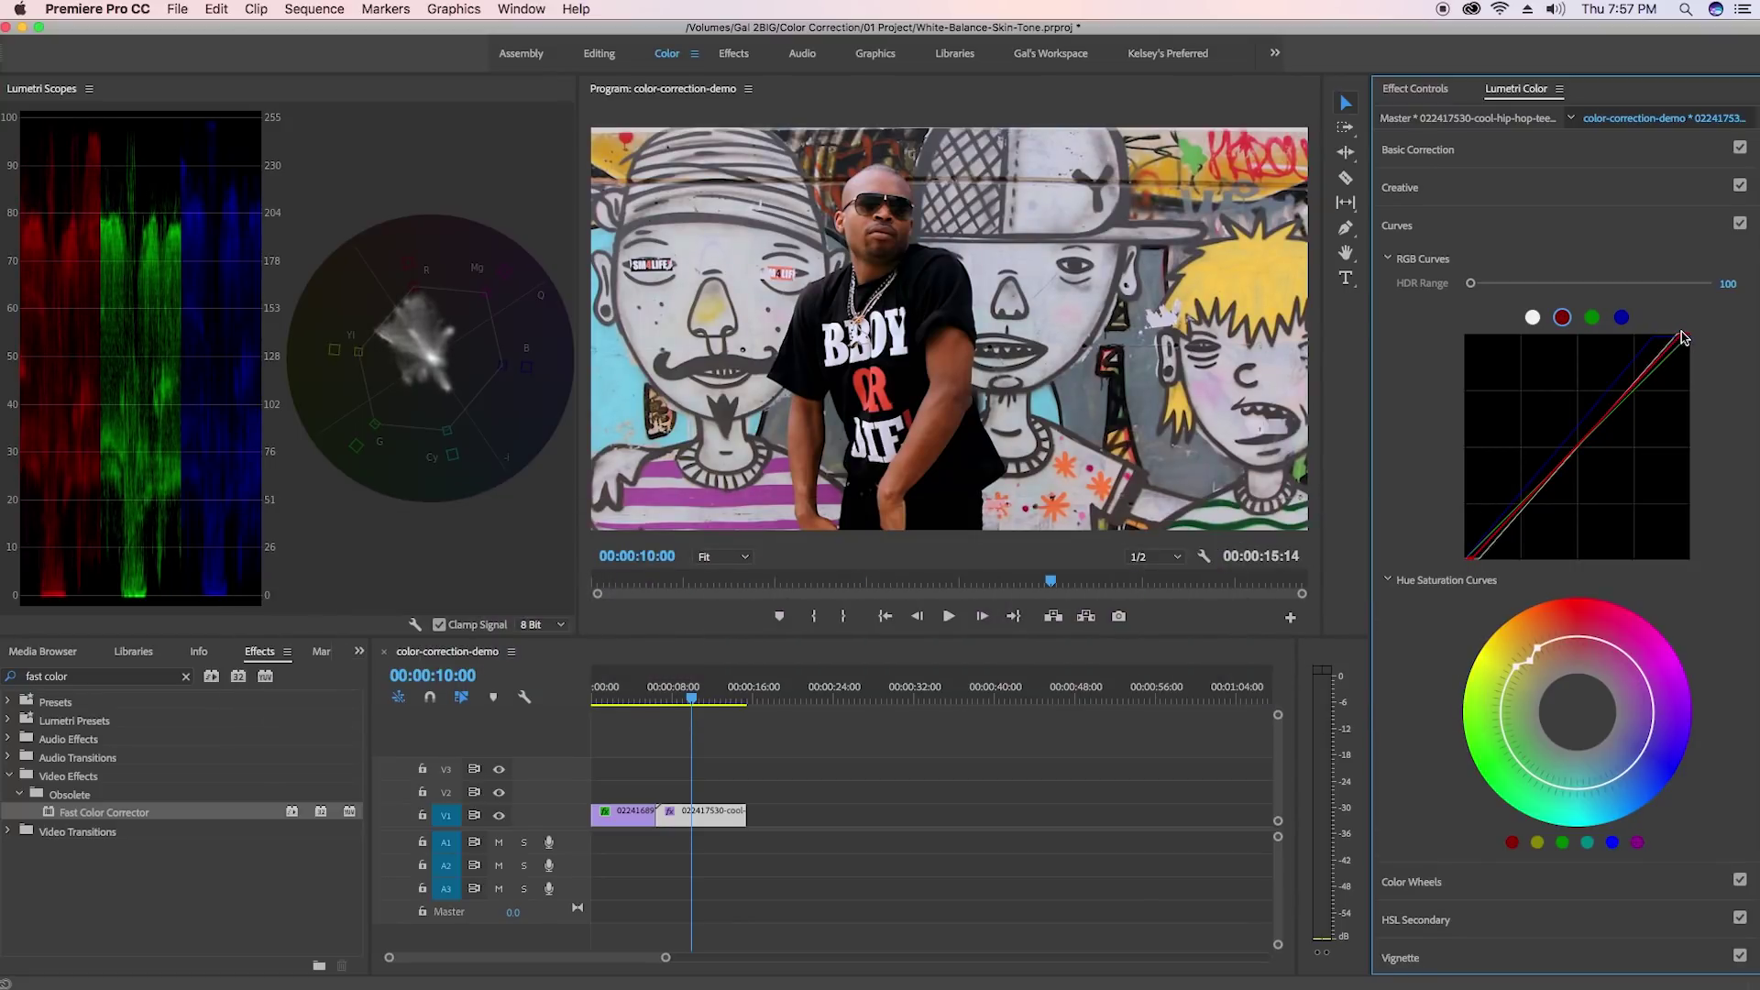
{"action": "left_click_drag", "start_coordinate": [1681, 337], "coordinate": [1678, 336]}
{"action": "left_click", "coordinate": [695, 699]}
Scrub back to the bandana dancer clip and toggle its Fast Color Corrector off and on.
{"action": "left_click_drag", "start_coordinate": [695, 700], "coordinate": [647, 705]}
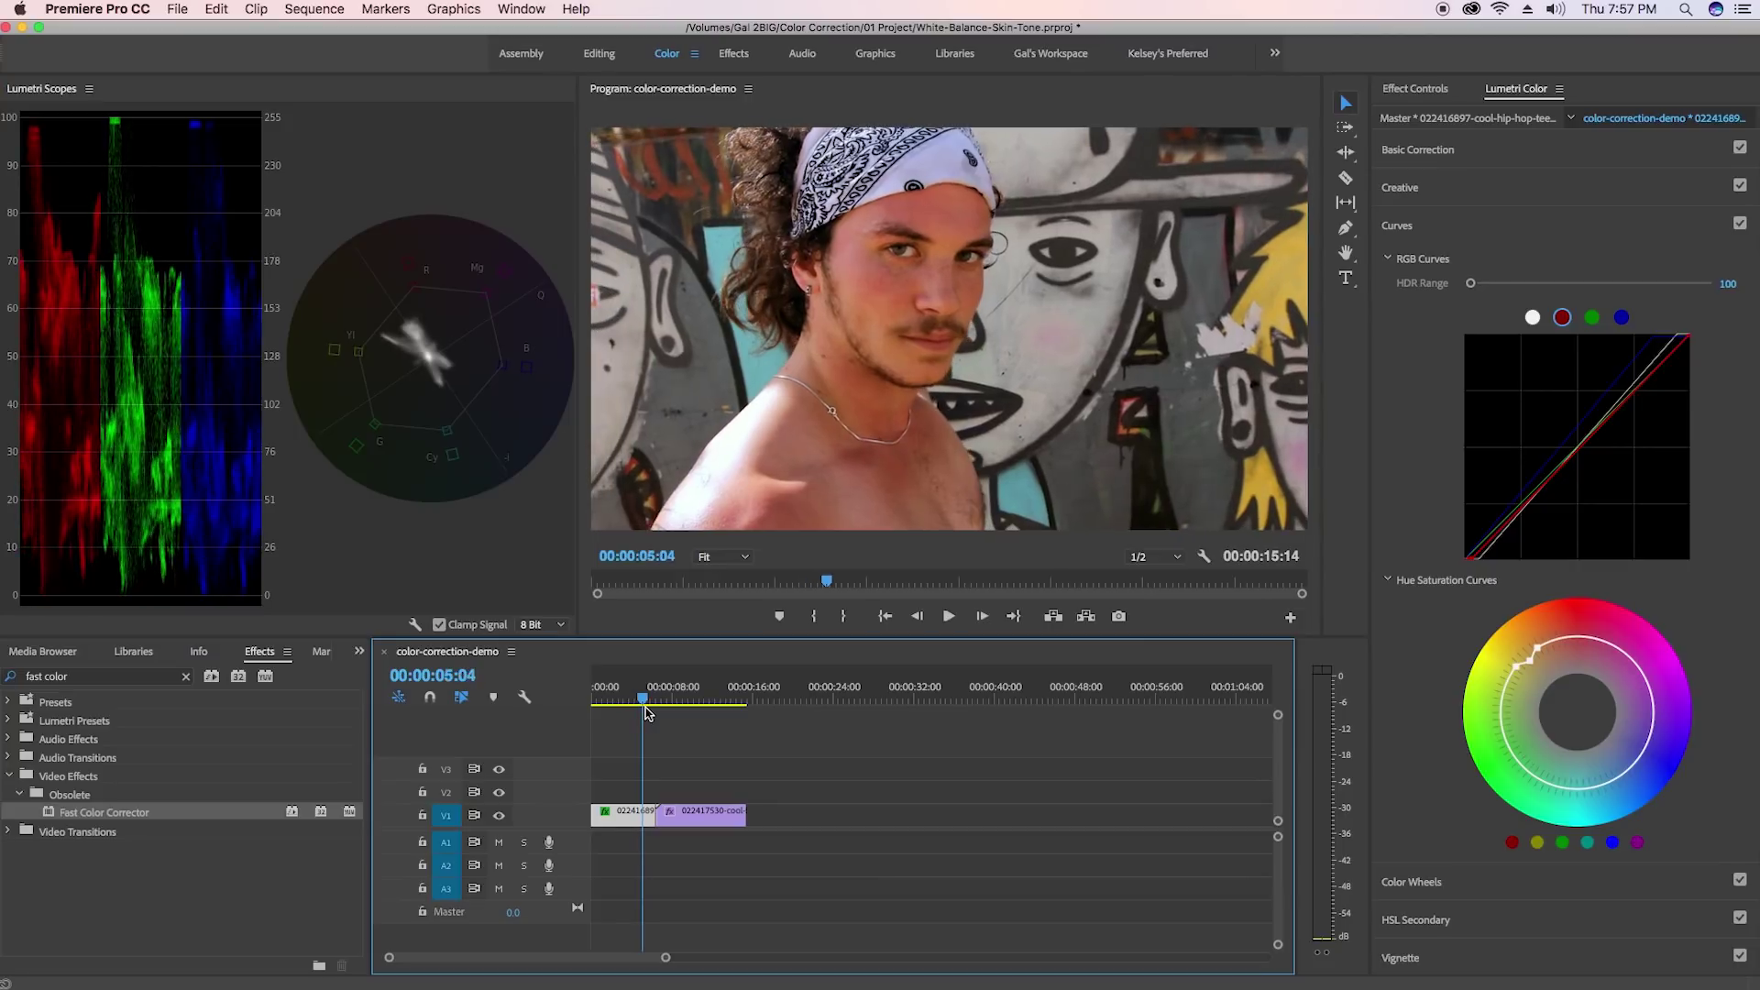
{"action": "left_click", "coordinate": [1421, 96]}
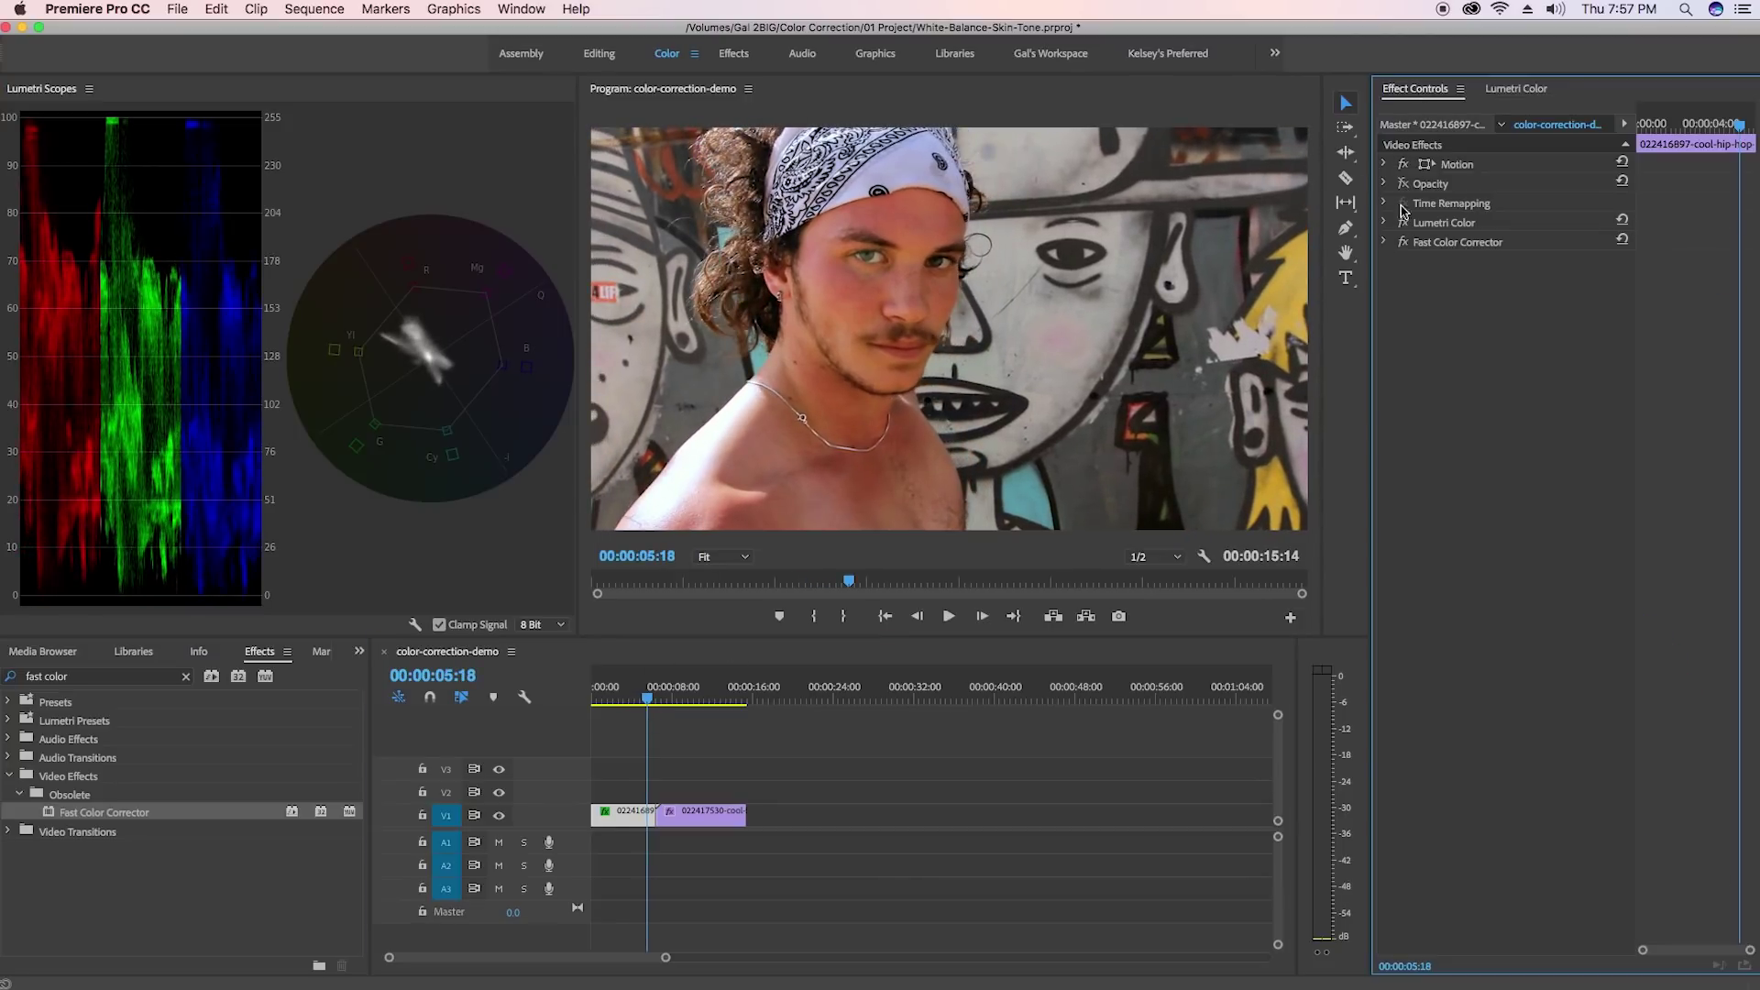
{"action": "left_click", "coordinate": [1403, 242]}
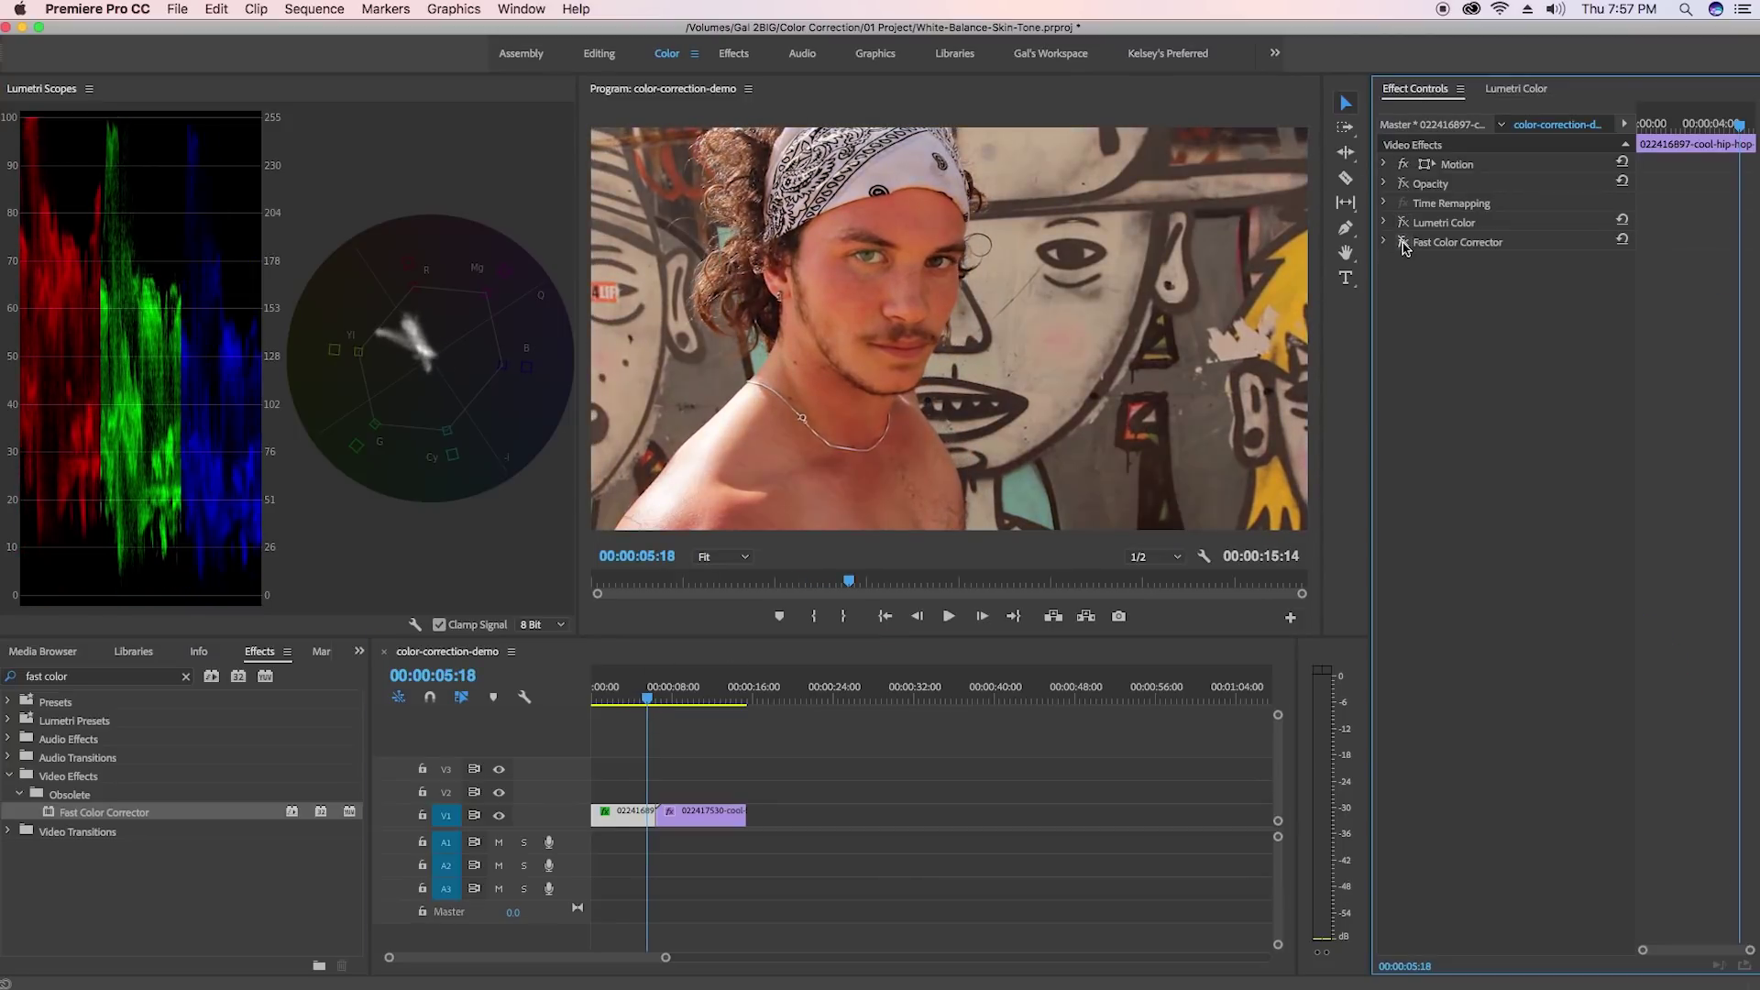
{"action": "left_click", "coordinate": [1405, 242]}
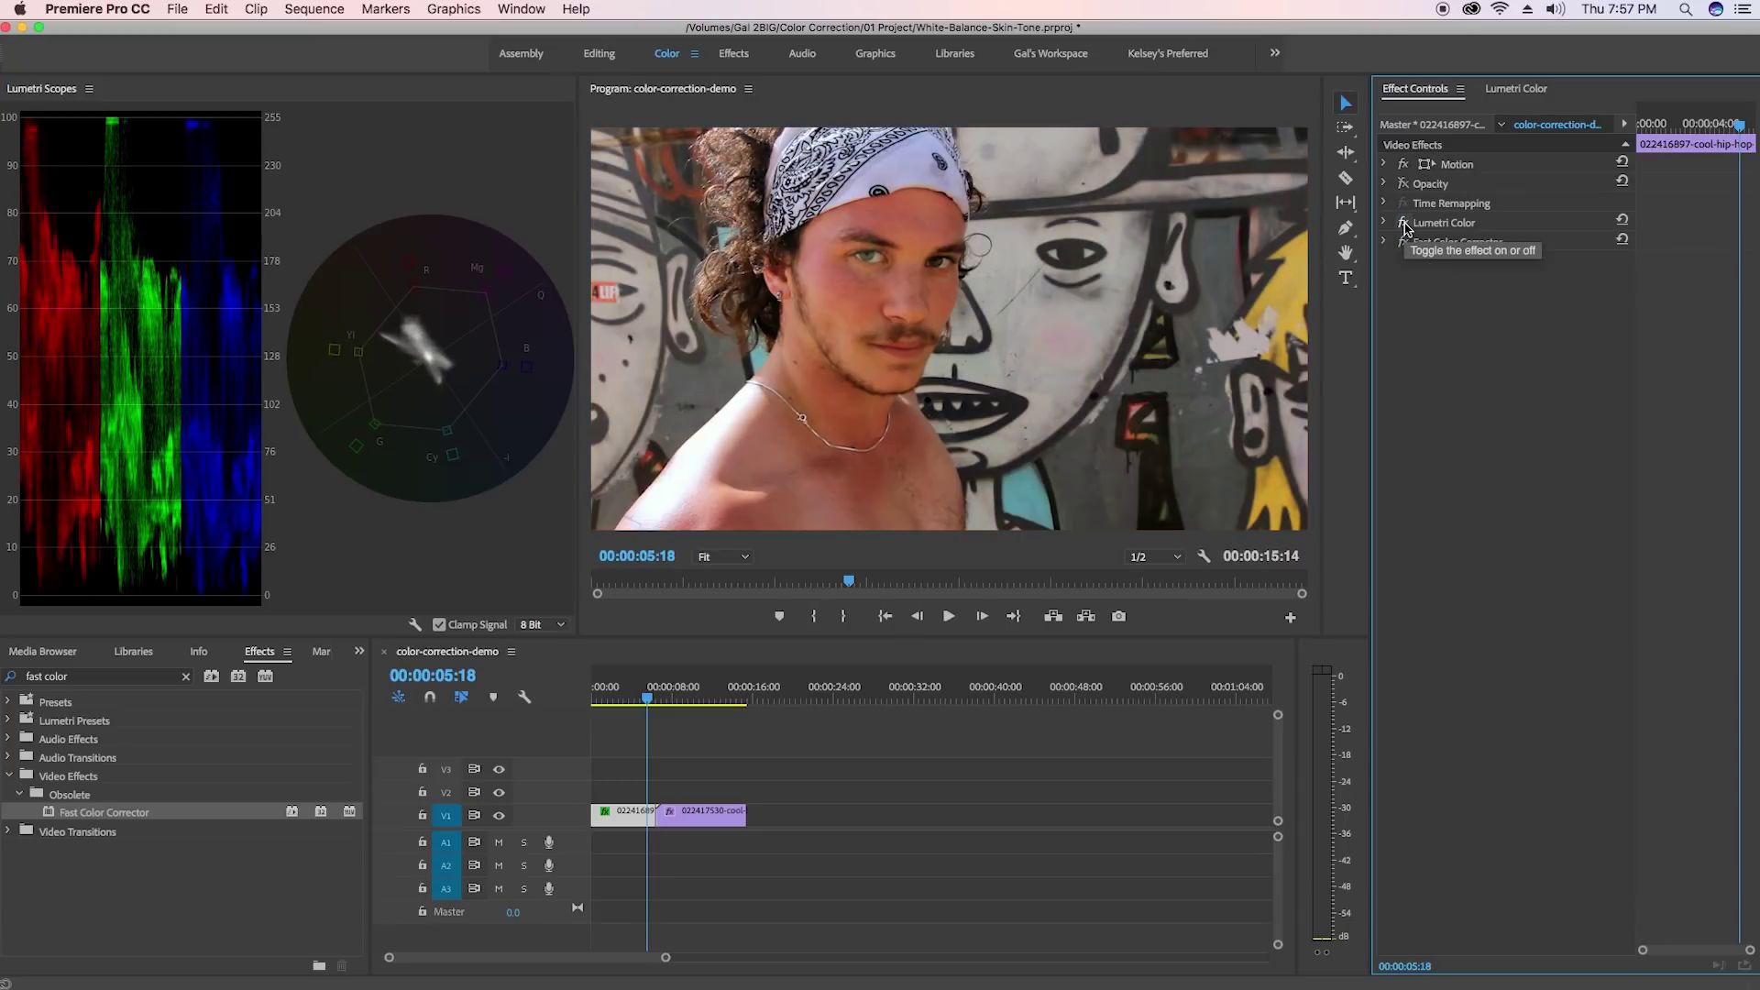